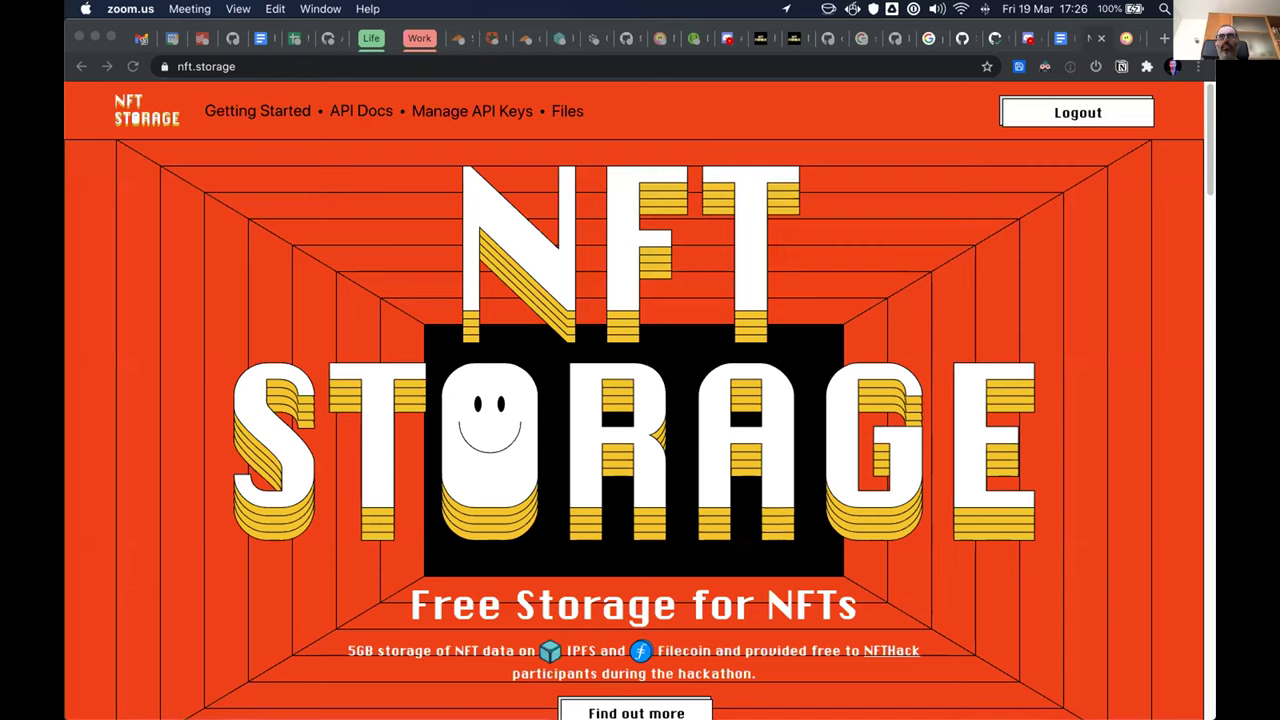
# Step: Scroll the nft.storage homepage past About and Retrieve to the Step 3 JS client, HTTP and pinning cards
pyautogui.click(835, 184)
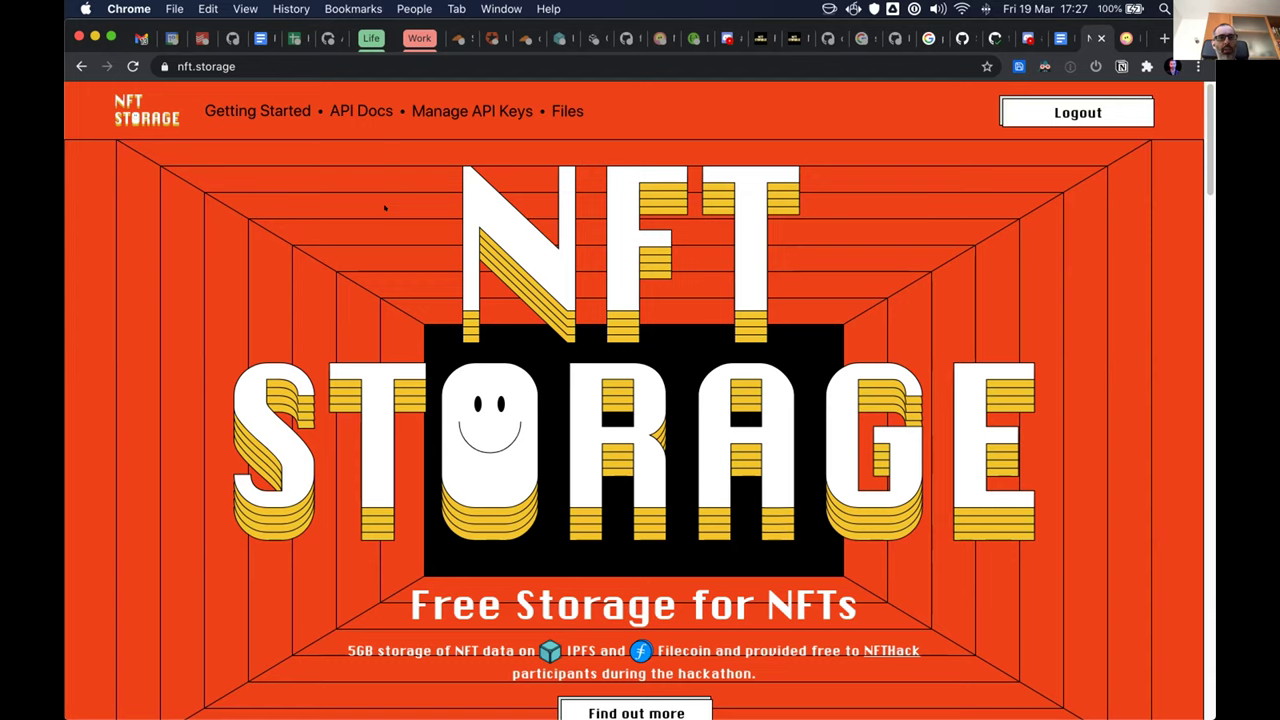
pyautogui.scroll(-1, 384, 208)
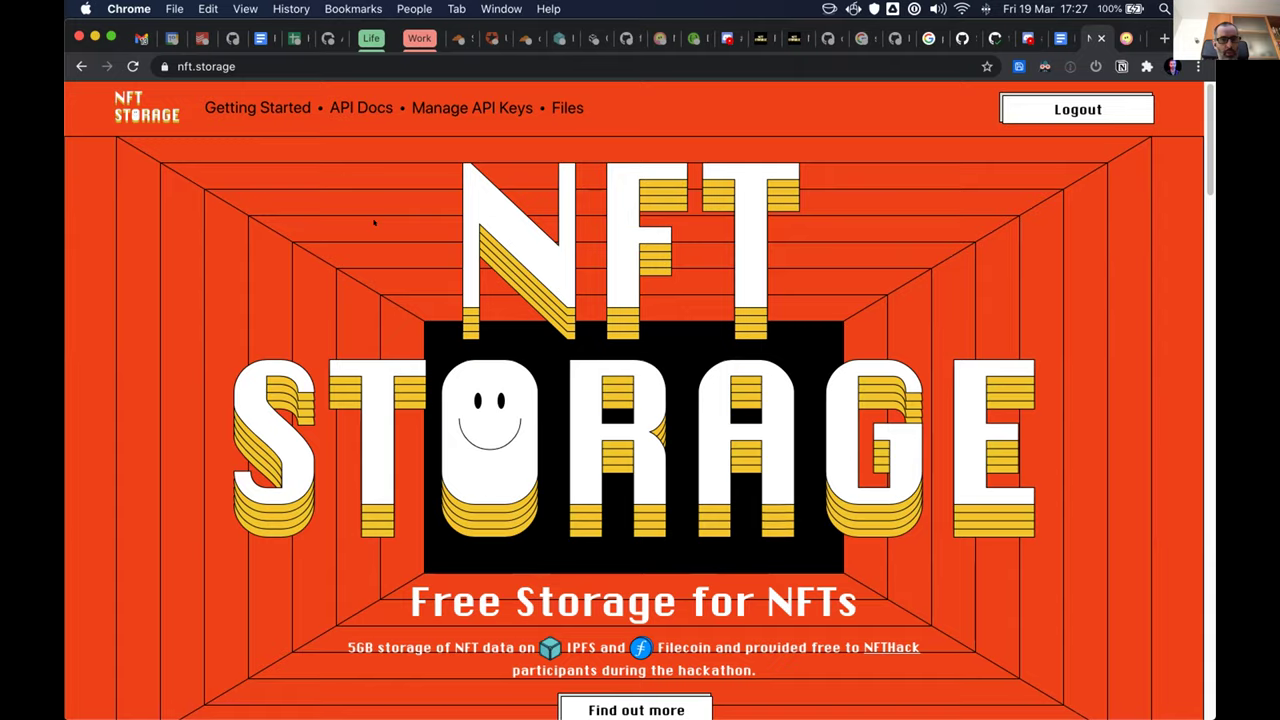
pyautogui.scroll(-10, 374, 222)
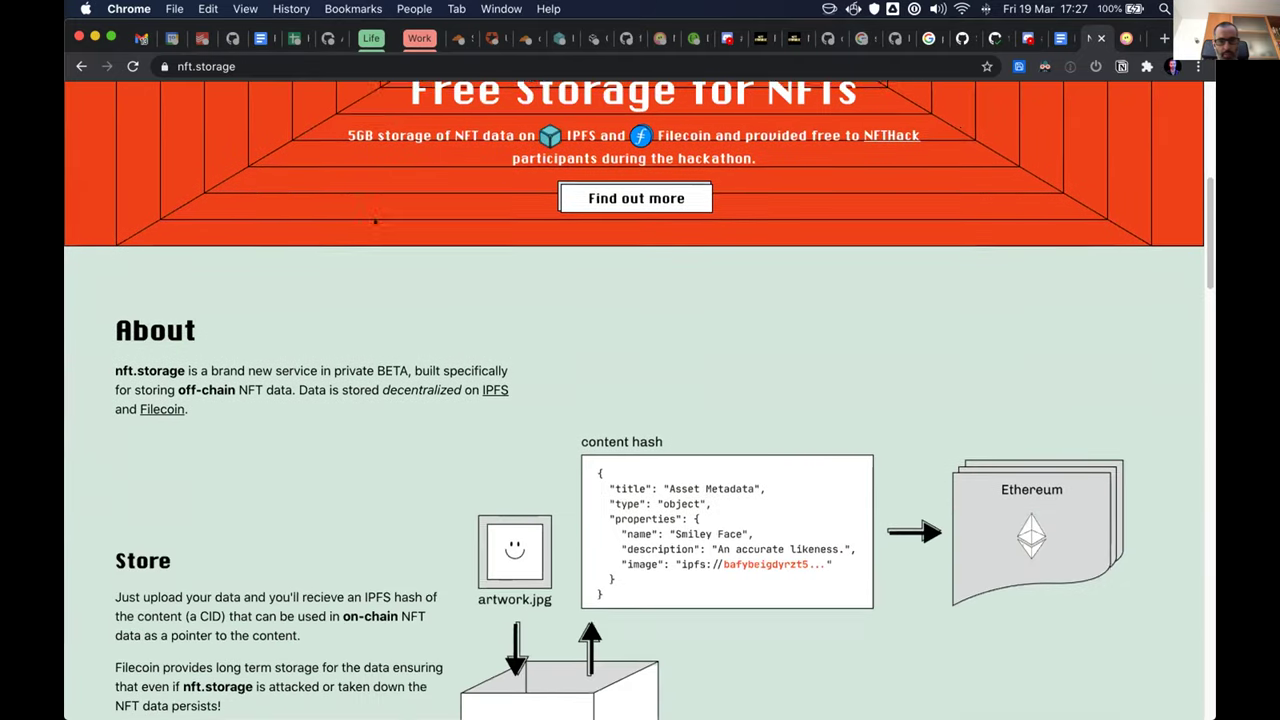
pyautogui.scroll(-15, 374, 222)
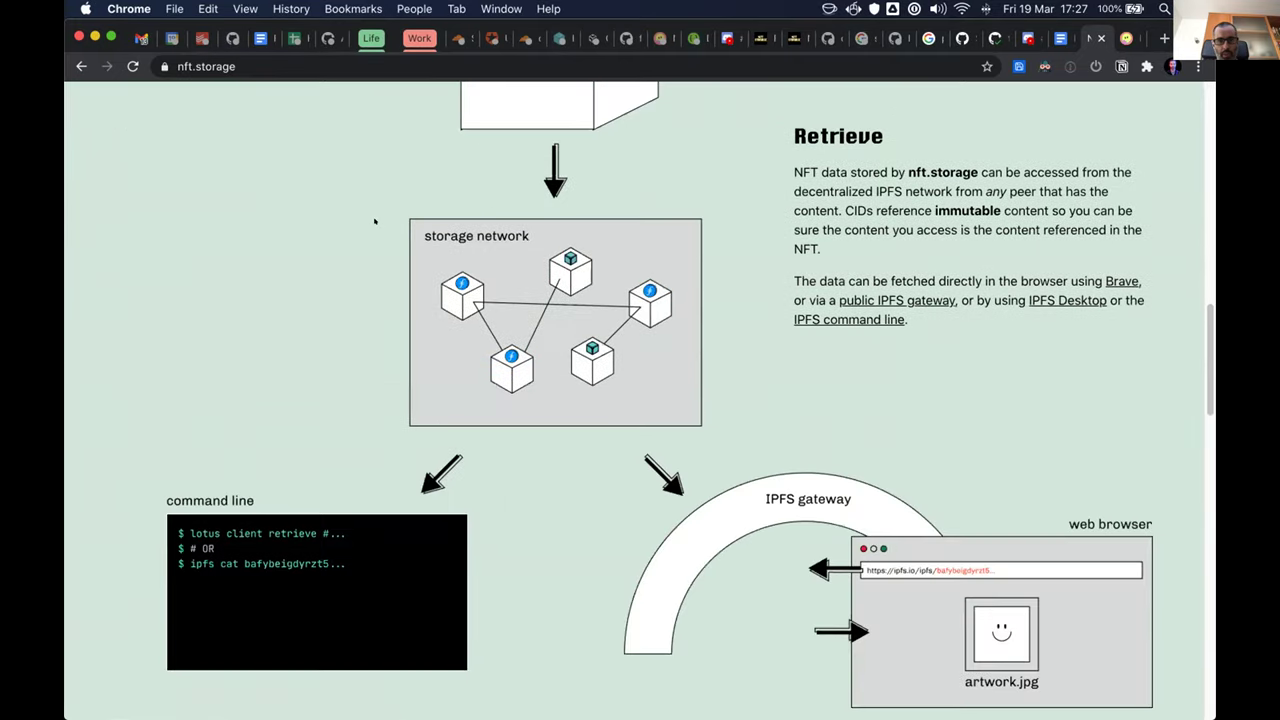
pyautogui.scroll(-8, 374, 222)
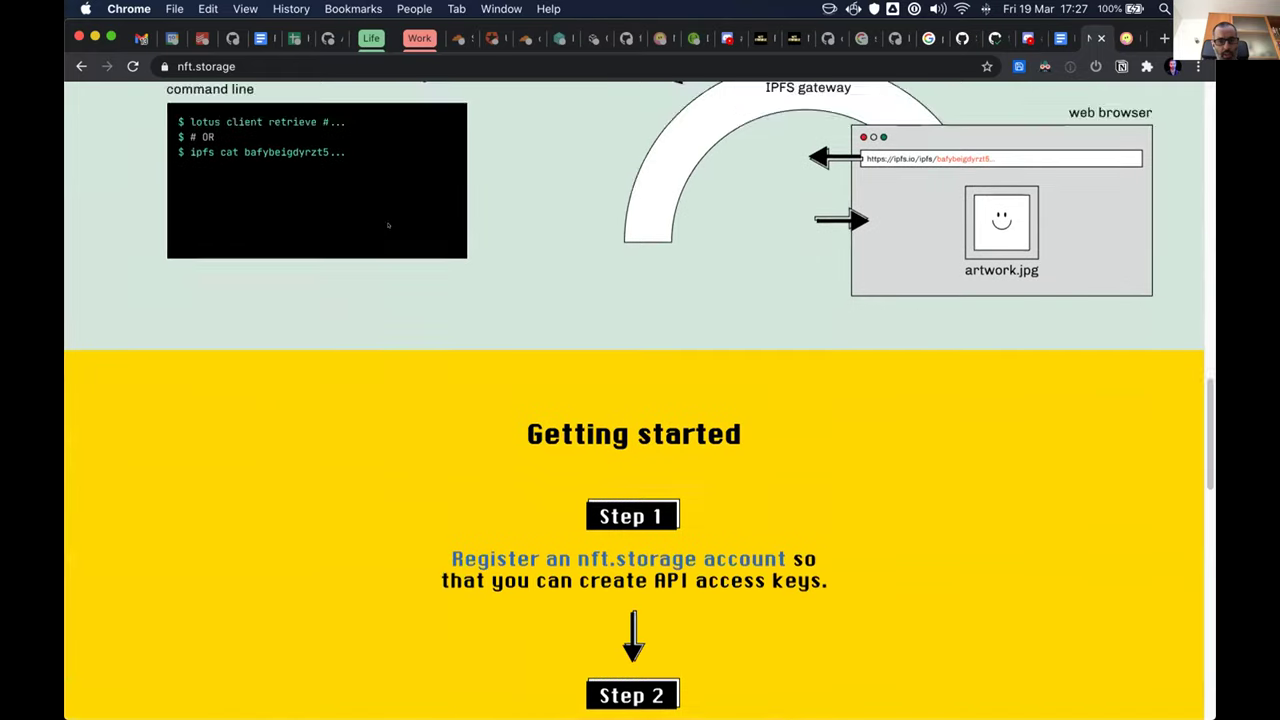
pyautogui.scroll(-4, 389, 230)
pyautogui.scroll(-10, 389, 233)
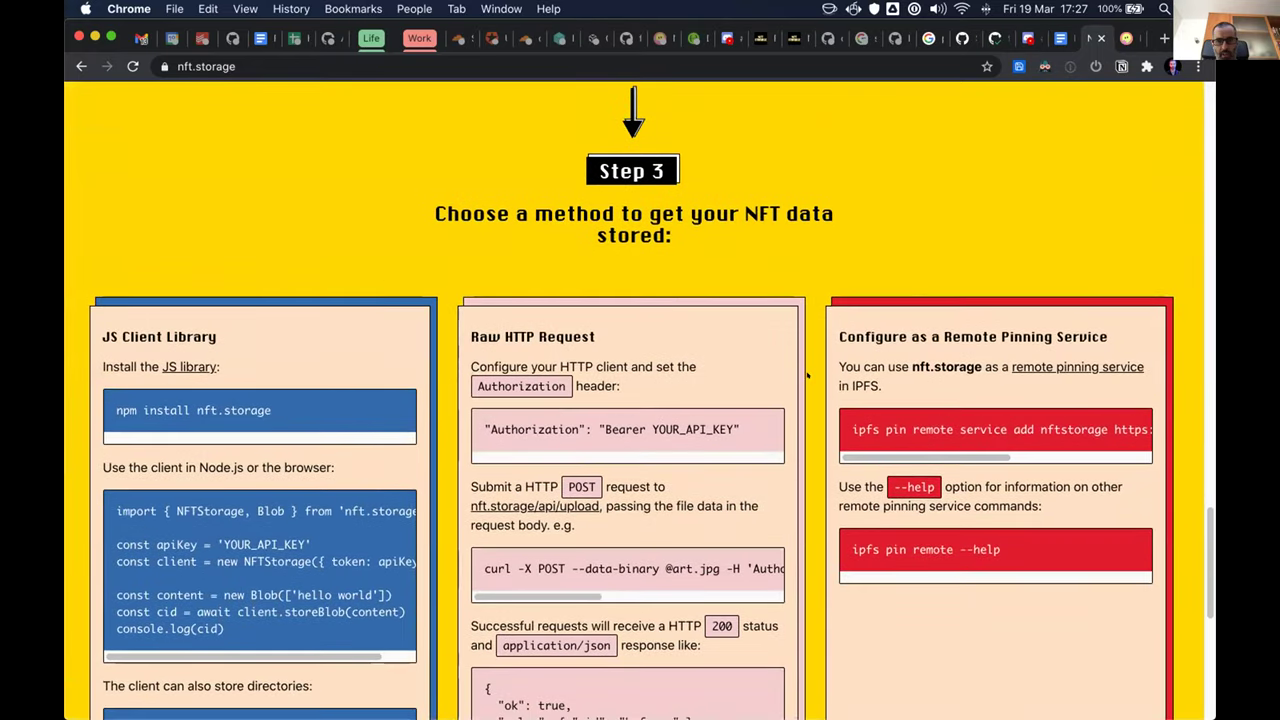
pyautogui.scroll(-3, 667, 312)
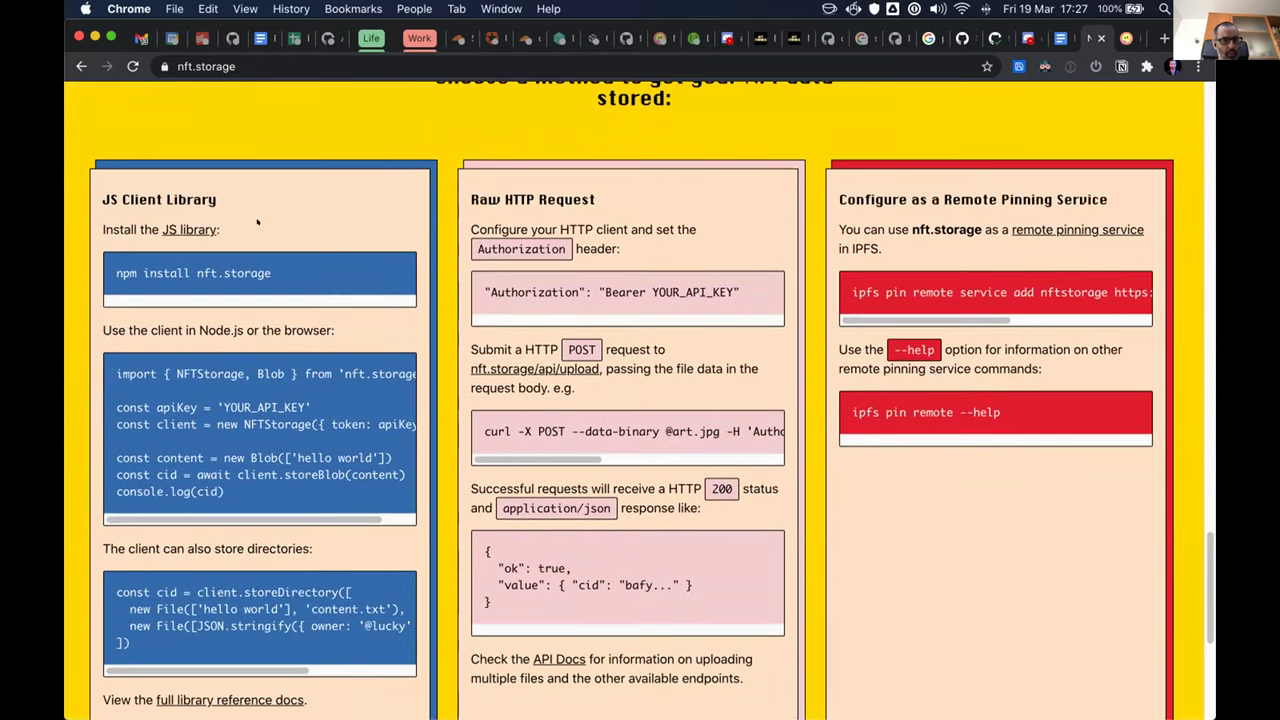
pyautogui.scroll(-1, 200, 190)
pyautogui.scroll(-1, 303, 243)
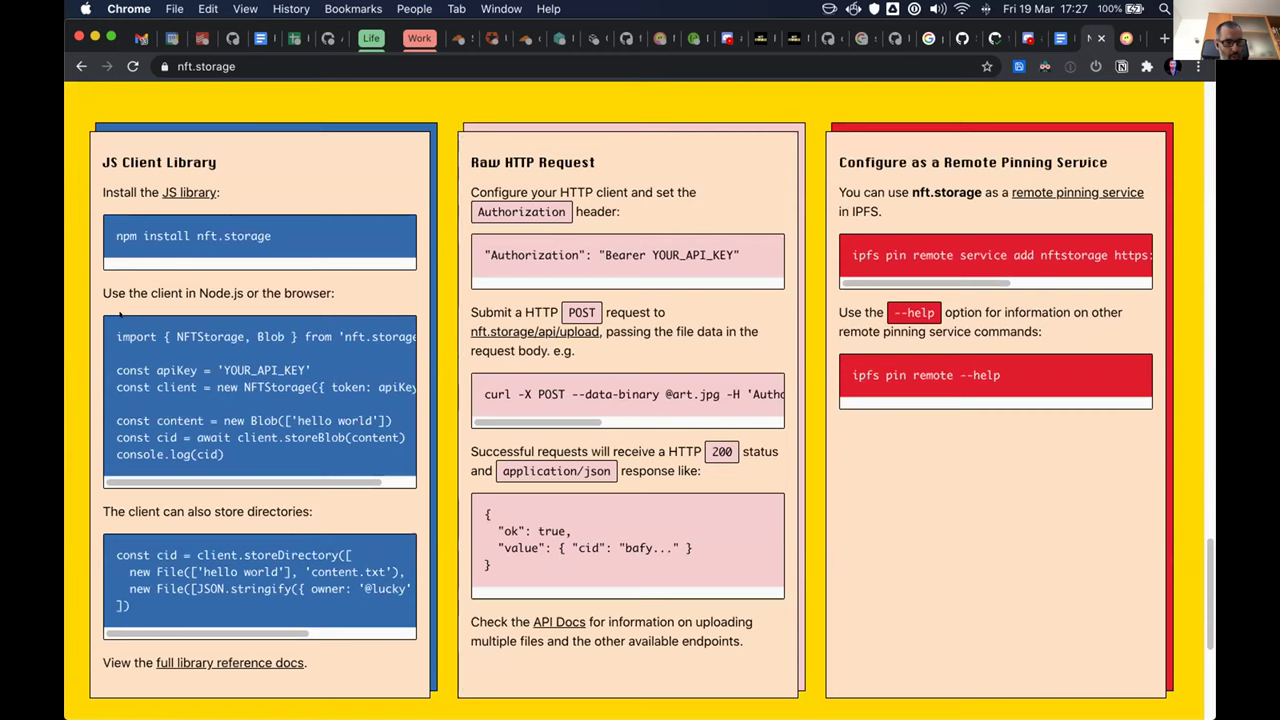
# Step: Open the full library reference docs in a new tab and look over the NFTStorage class page
pyautogui.keyDown('super'); pyautogui.click(232, 662); pyautogui.keyUp('super')
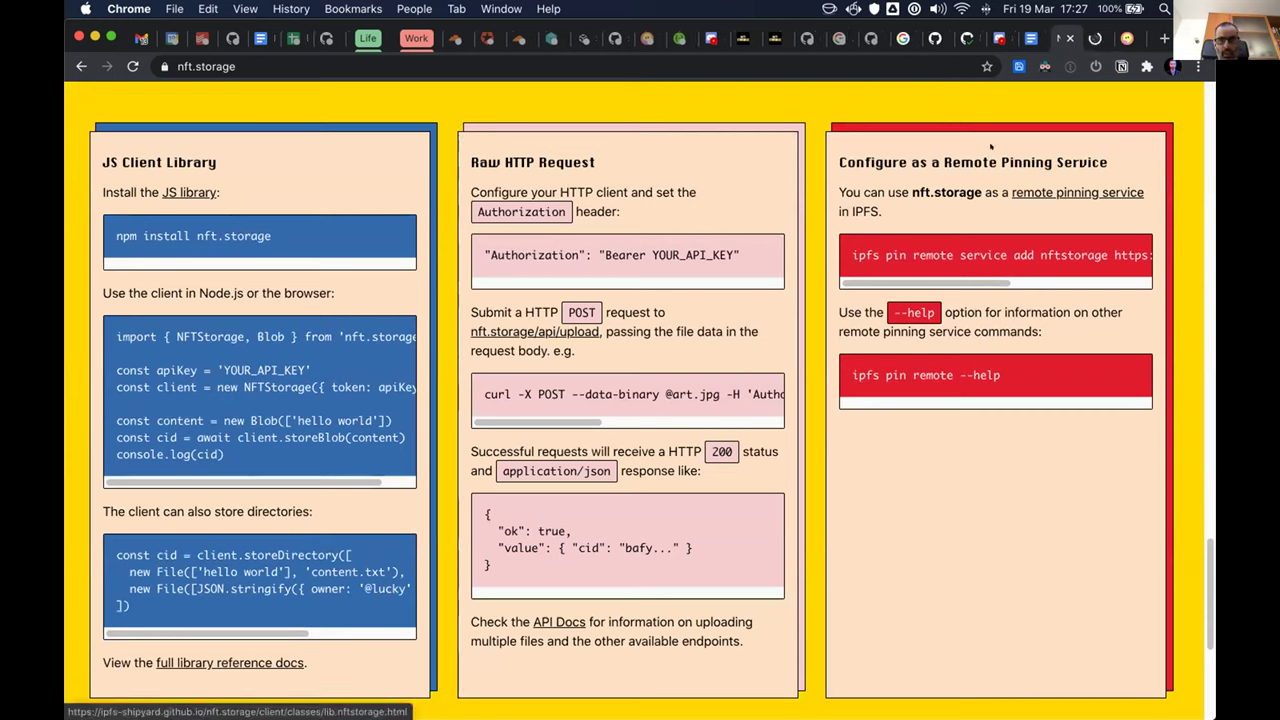
pyautogui.hotkey('ctrl', 'Tab')
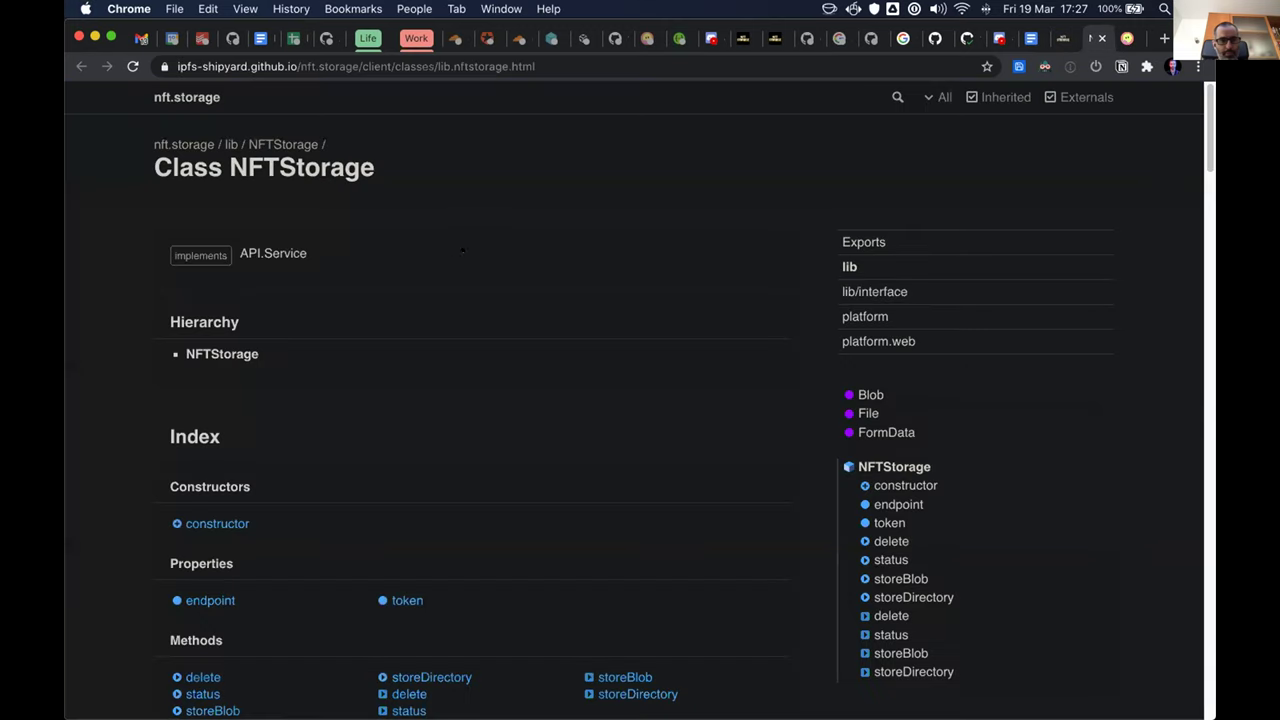
pyautogui.scroll(-3, 629, 246)
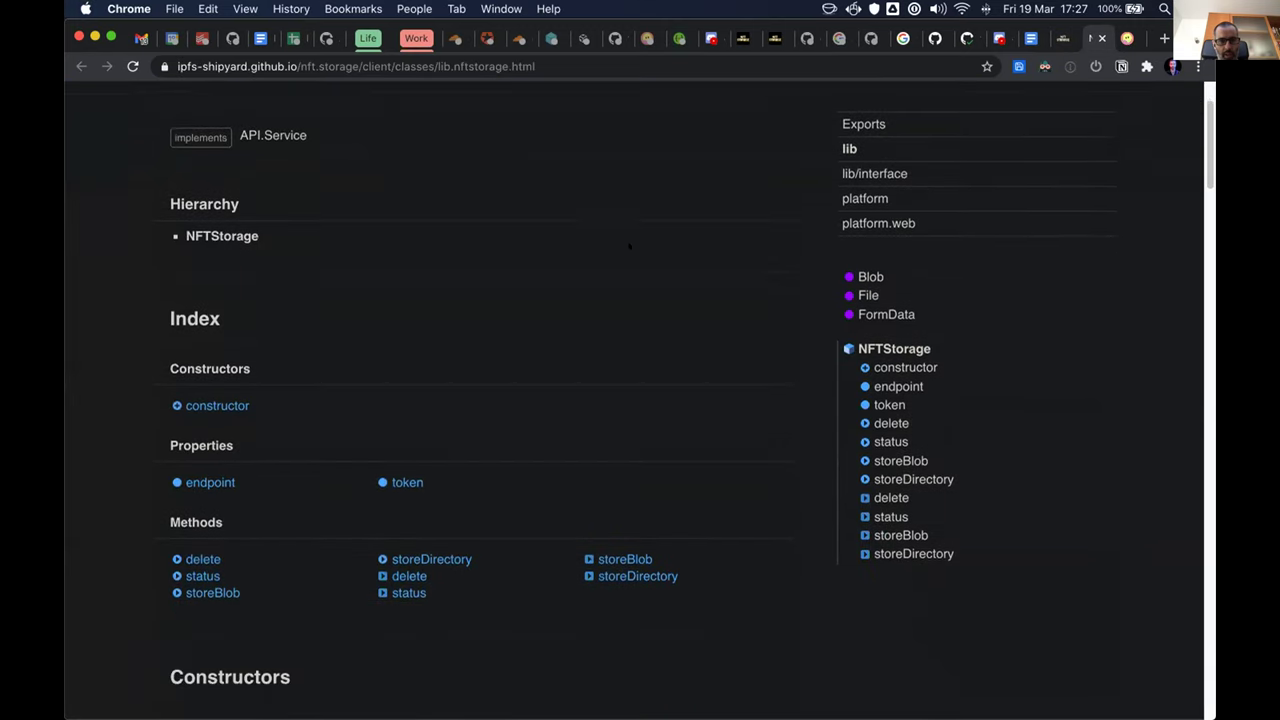
pyautogui.scroll(2, 660, 250)
pyautogui.scroll(1, 669, 250)
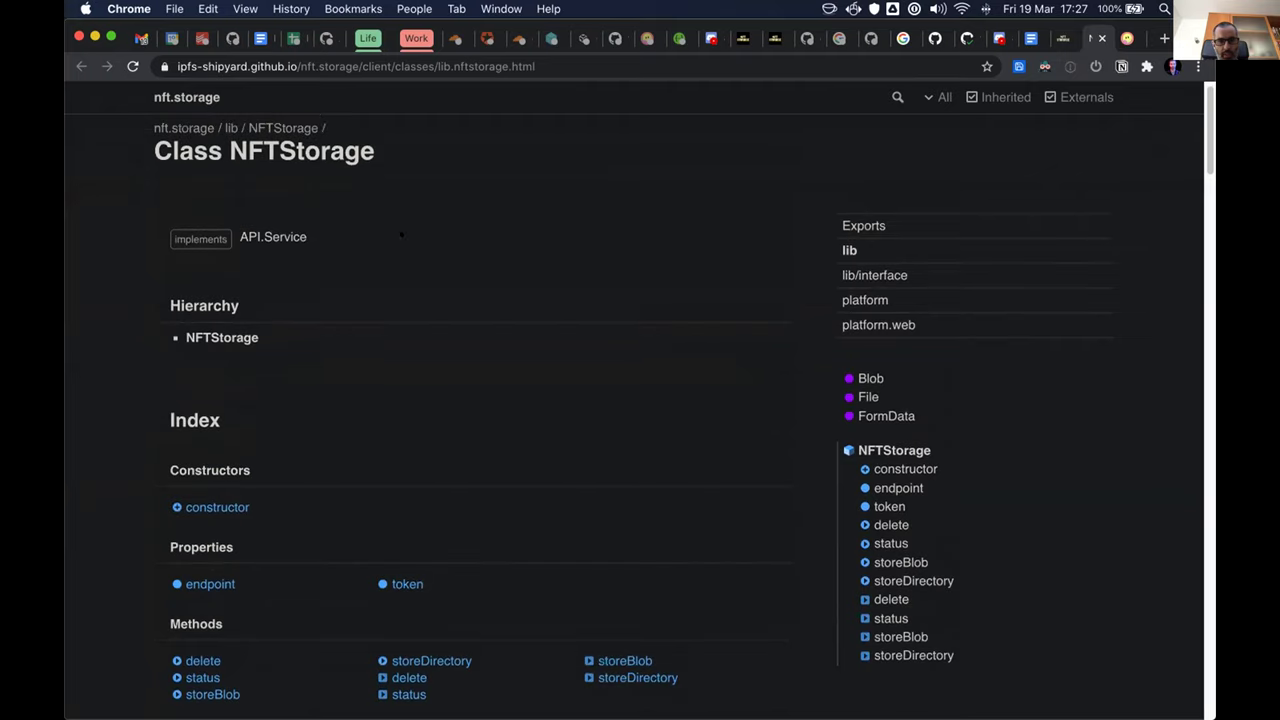
pyautogui.scroll(-2, 700, 320)
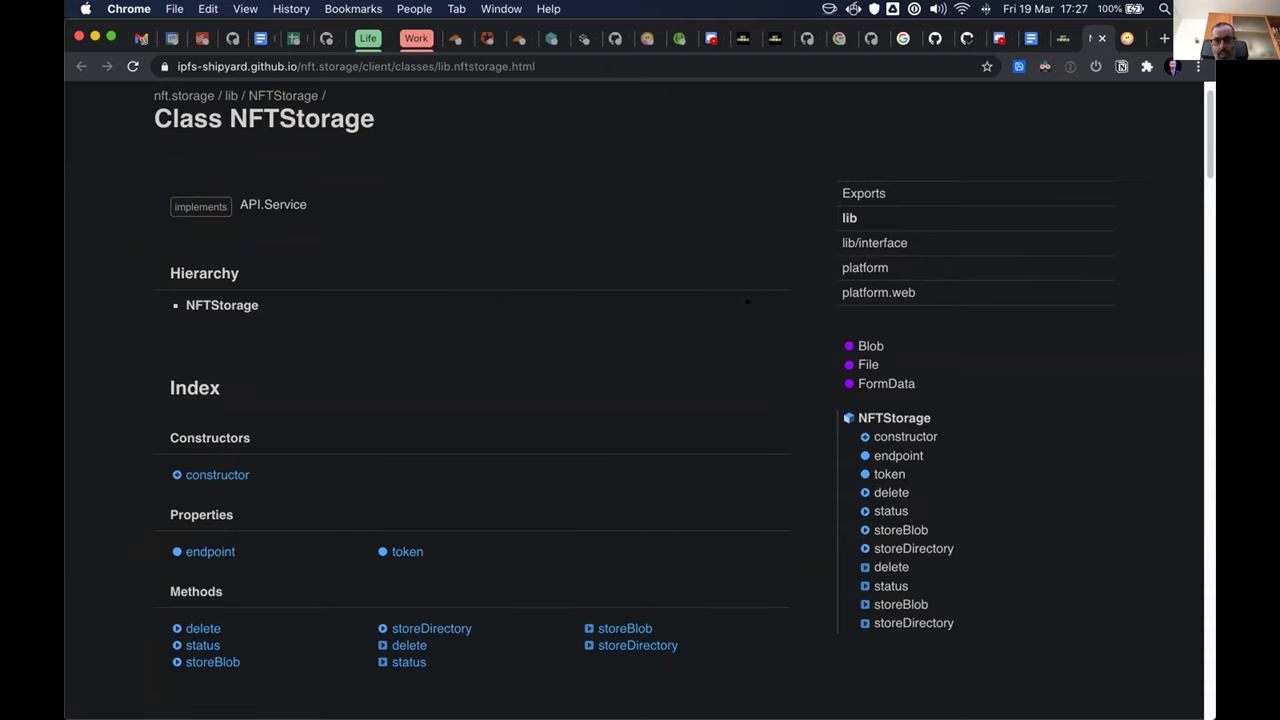
pyautogui.scroll(-1, 600, 320)
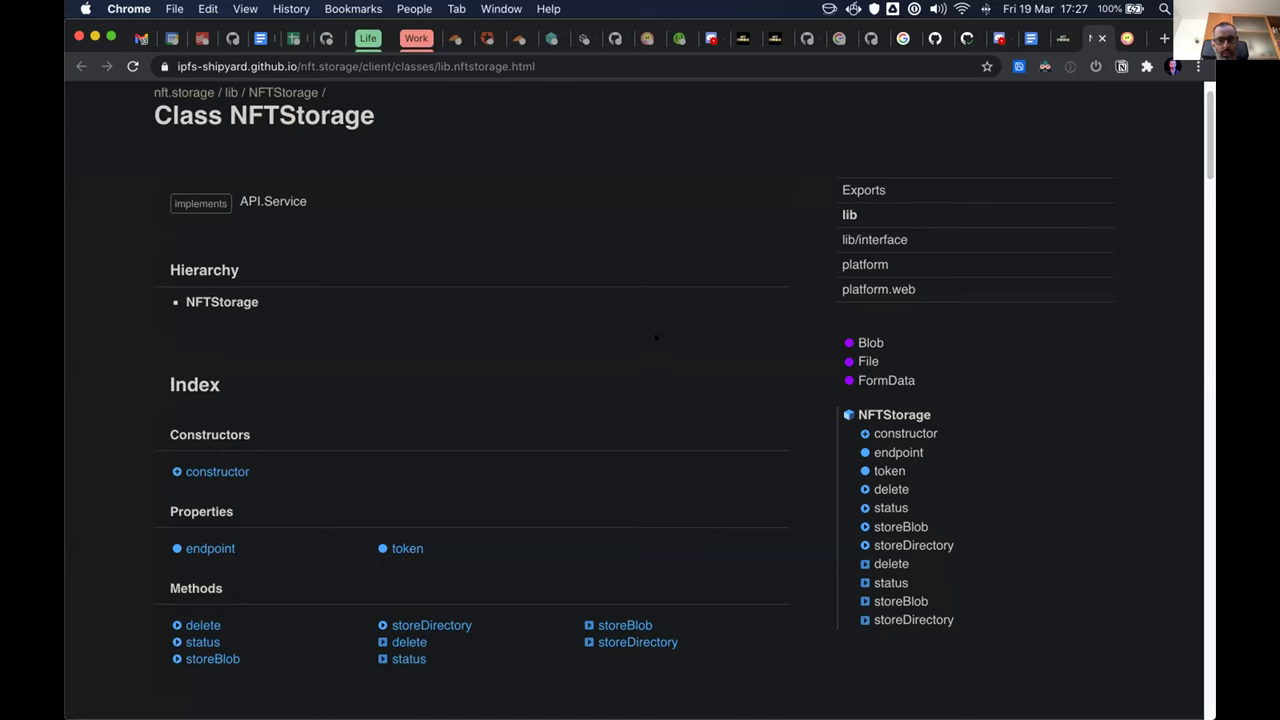
pyautogui.scroll(-2, 214, 470)
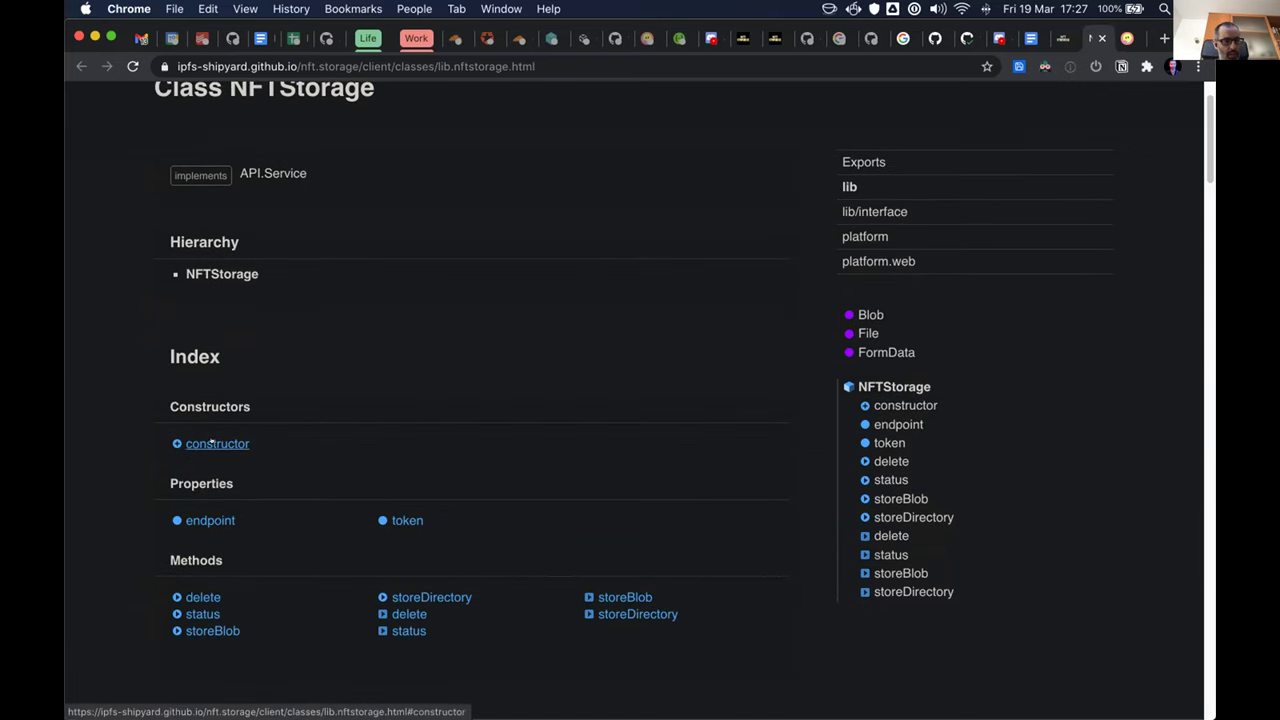
# Step: Read the constructor section, selecting its example code and parameter types
pyautogui.click(212, 443)
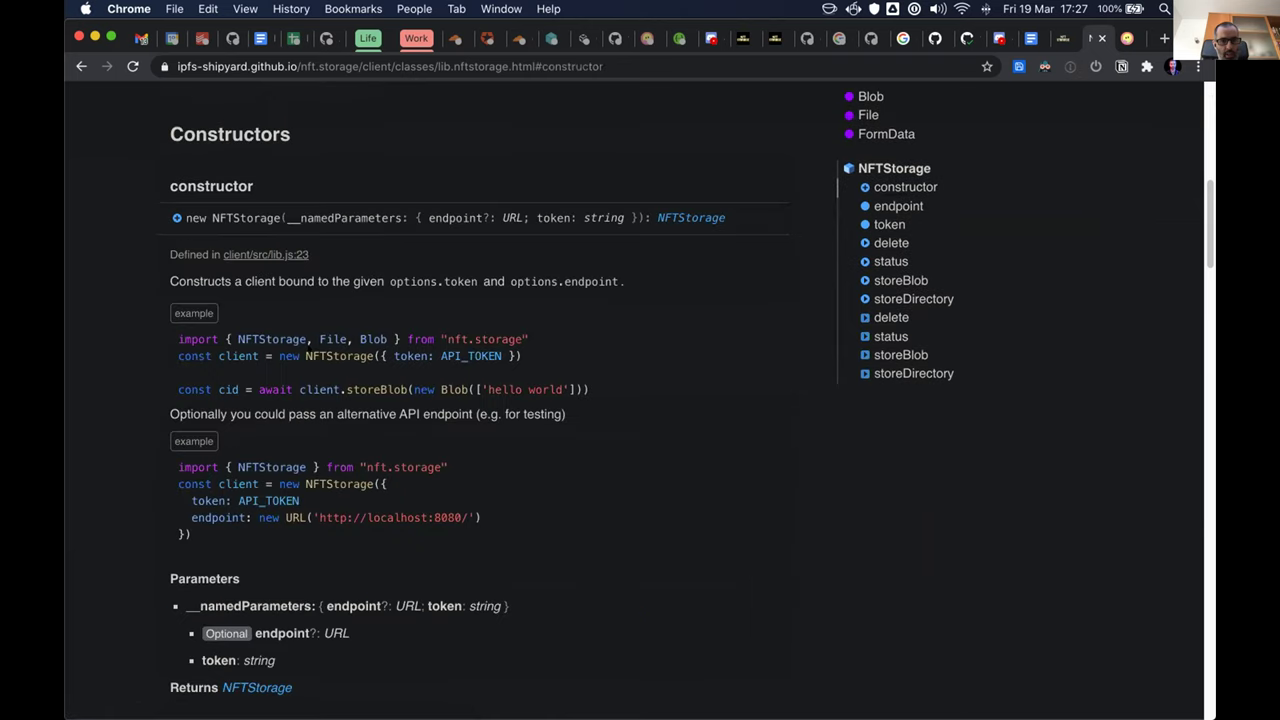
pyautogui.moveTo(178, 339); pyautogui.dragTo(592, 390)
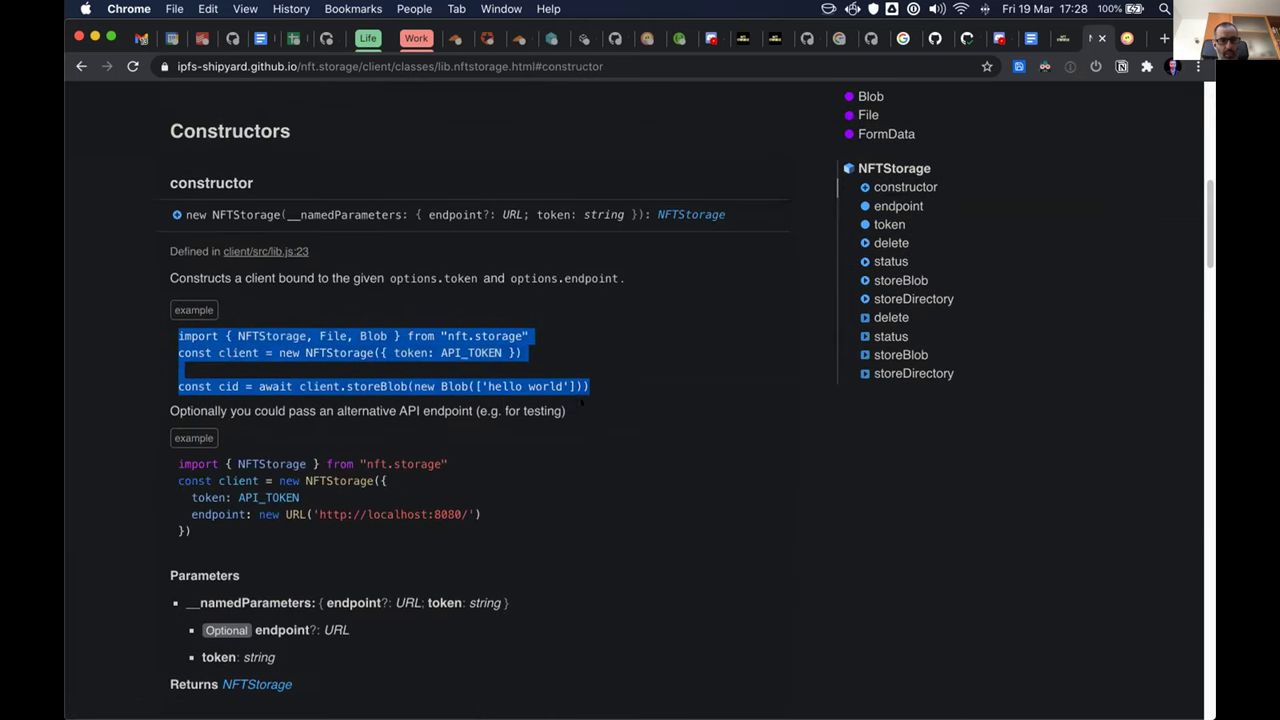
pyautogui.scroll(-3, 260, 500)
pyautogui.moveTo(358, 549); pyautogui.dragTo(512, 551)
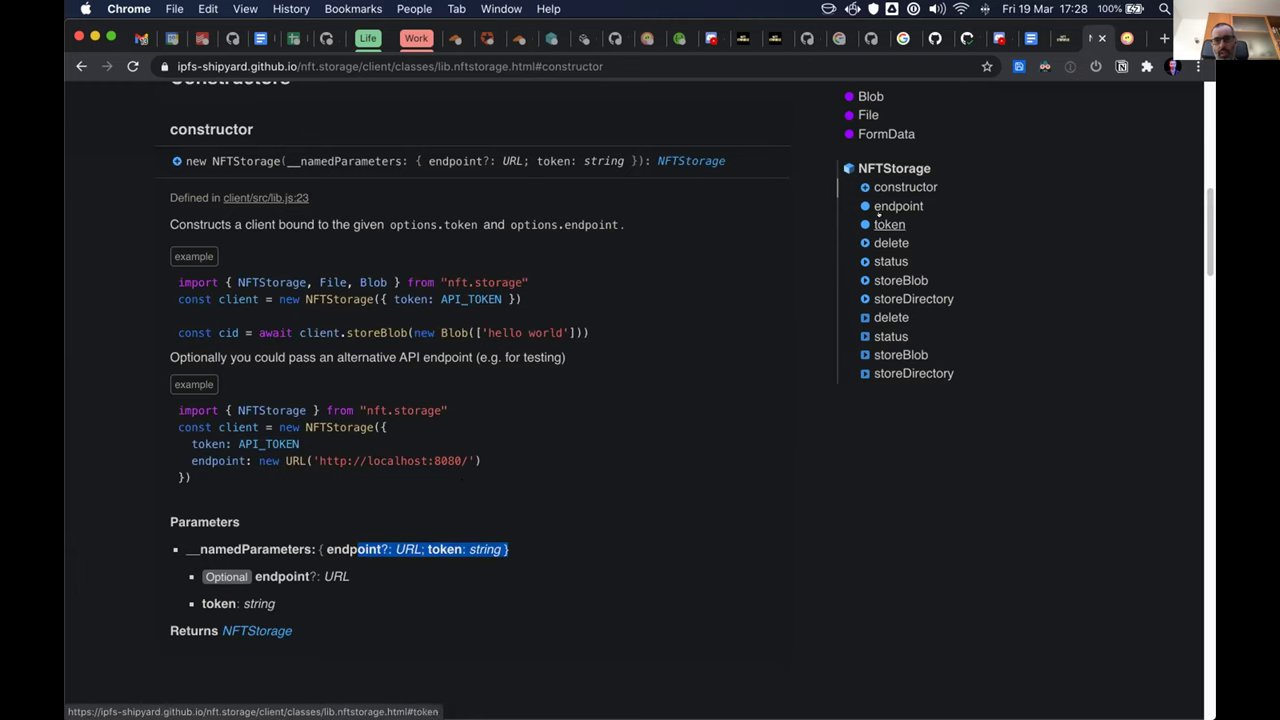
# Step: Go through the storeBlob, storeDirectory and static storeDirectory sections, selecting their parameter type and example code
pyautogui.click(901, 280)
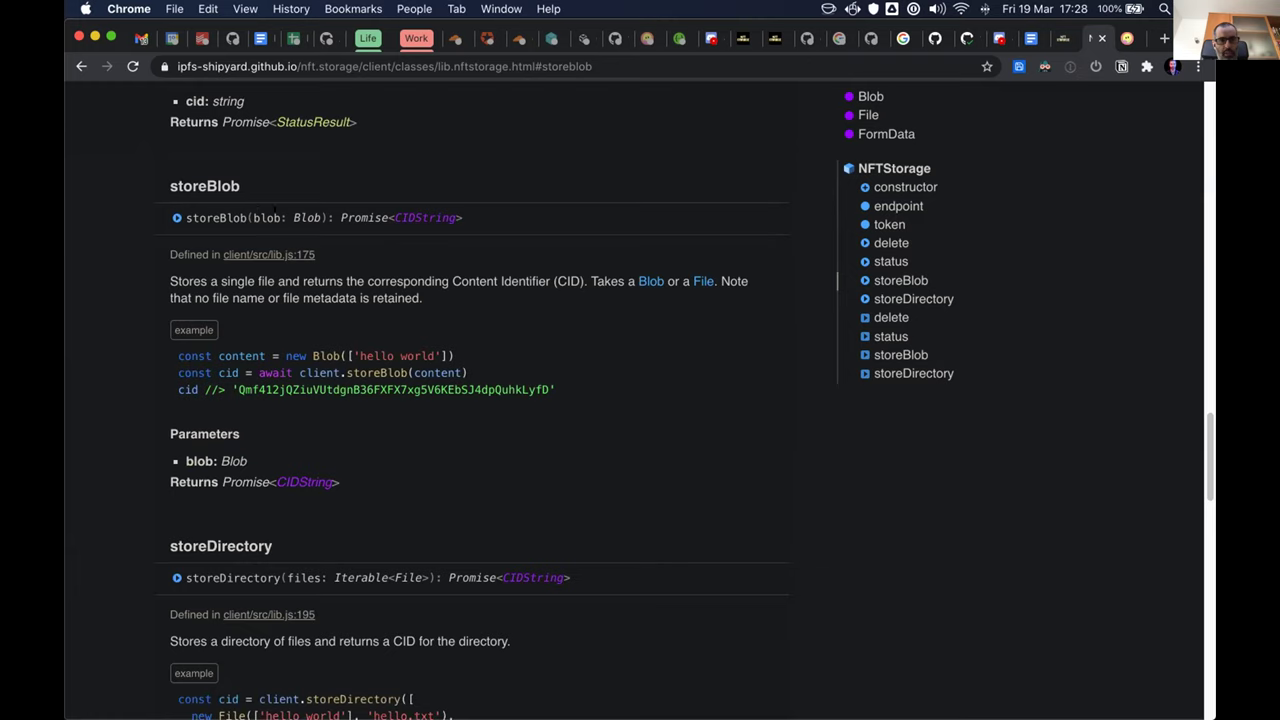
pyautogui.moveTo(287, 217); pyautogui.dragTo(456, 217)
pyautogui.click(891, 289)
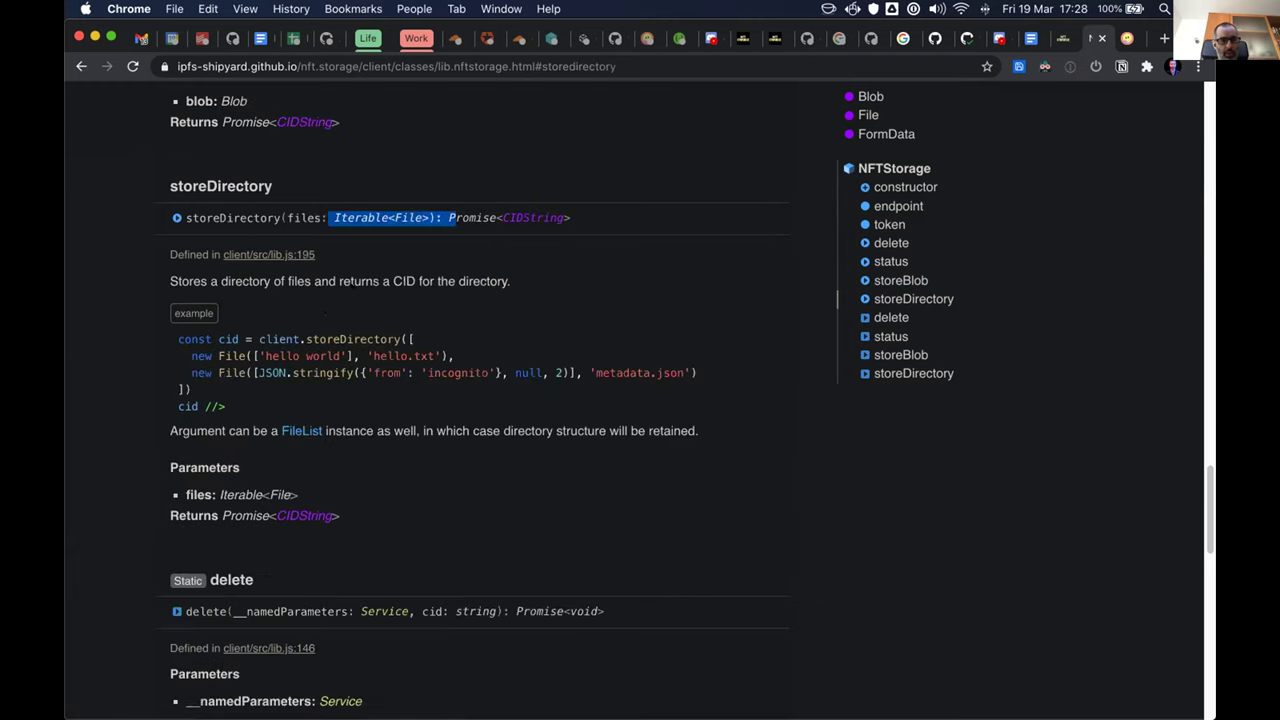
pyautogui.tripleClick(400, 372)
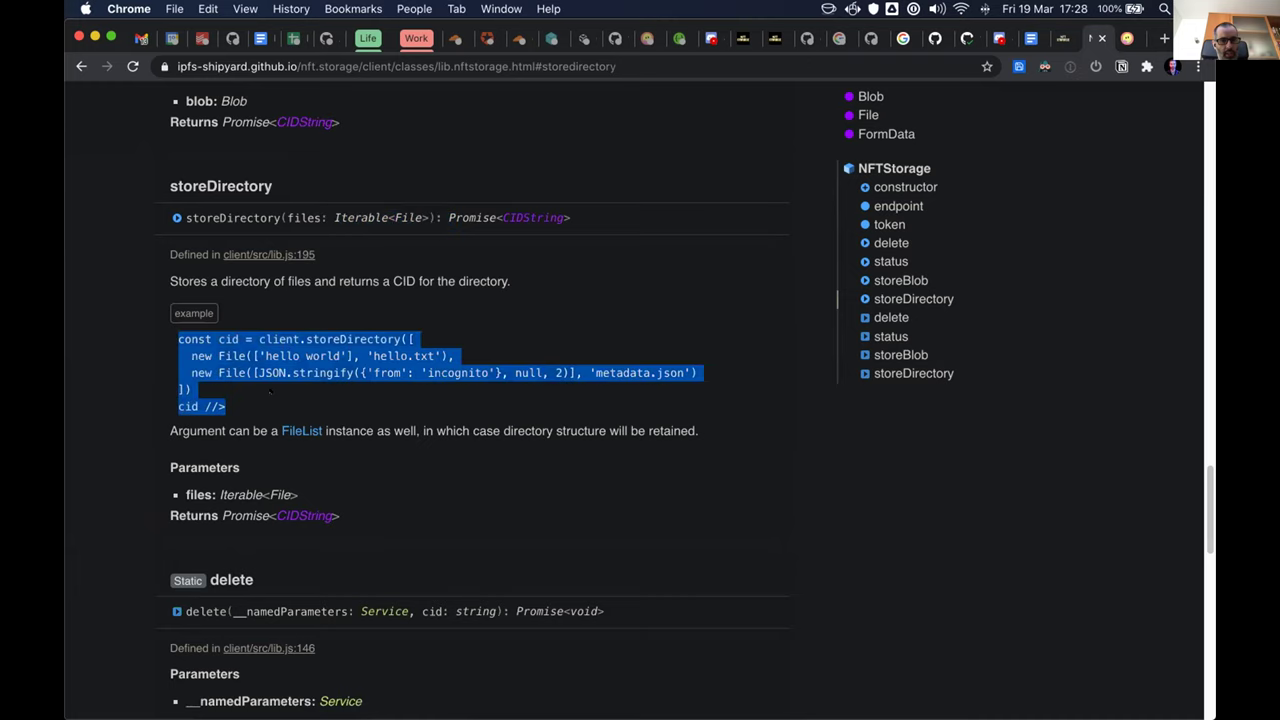
pyautogui.click(913, 373)
# Step: Scroll up to storeBlob, clear the code selection and return to the nft.storage homepage tab
pyautogui.scroll(15, 600, 315)
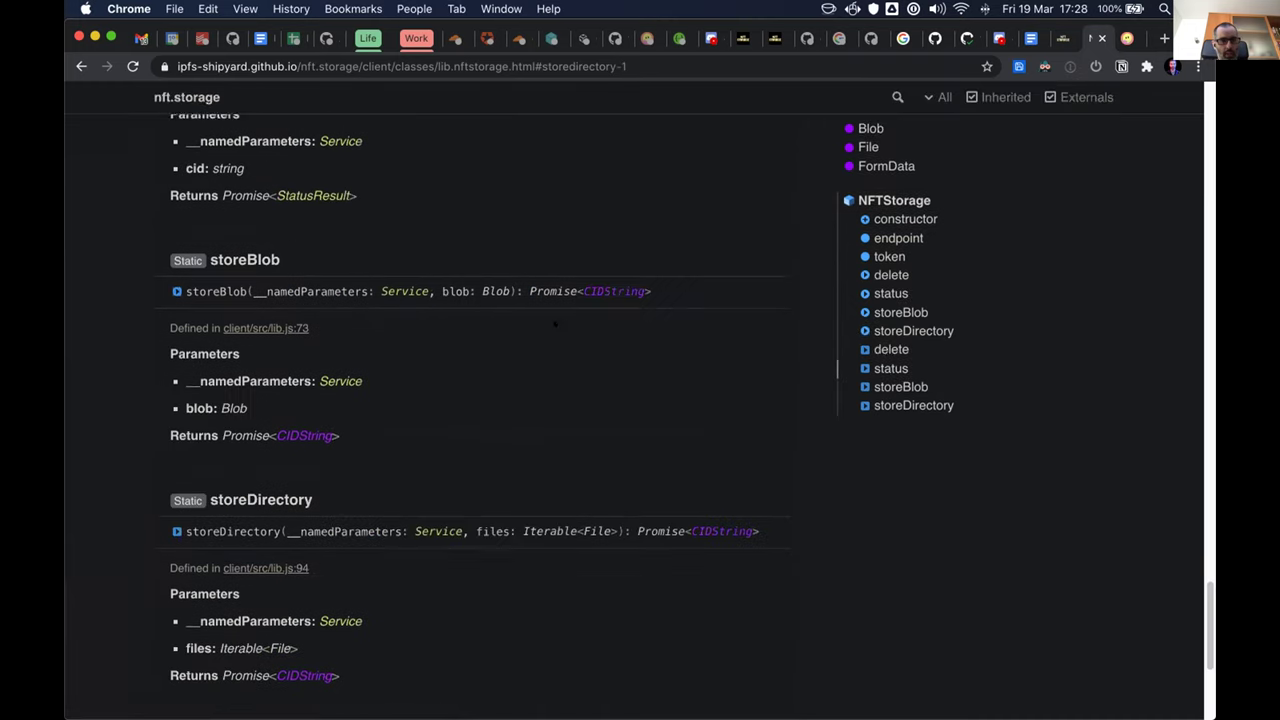
pyautogui.scroll(5, 543, 322)
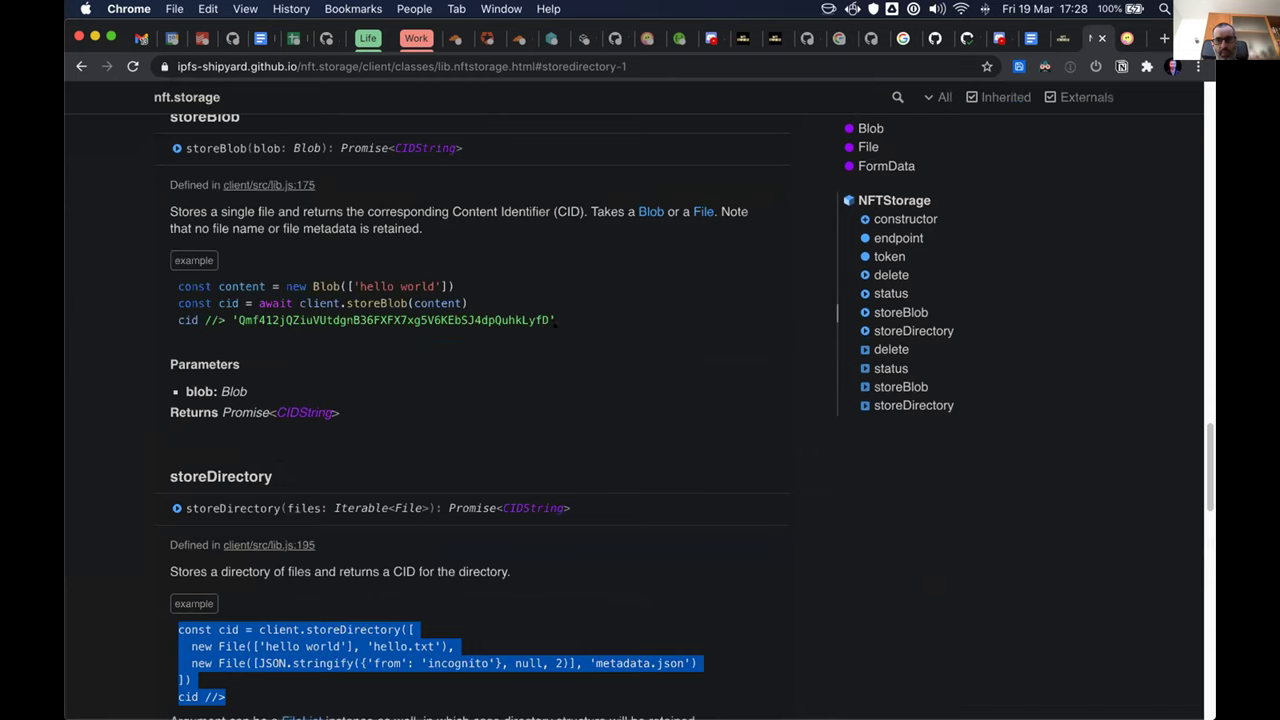
pyautogui.click(620, 311)
pyautogui.scroll(1, 620, 311)
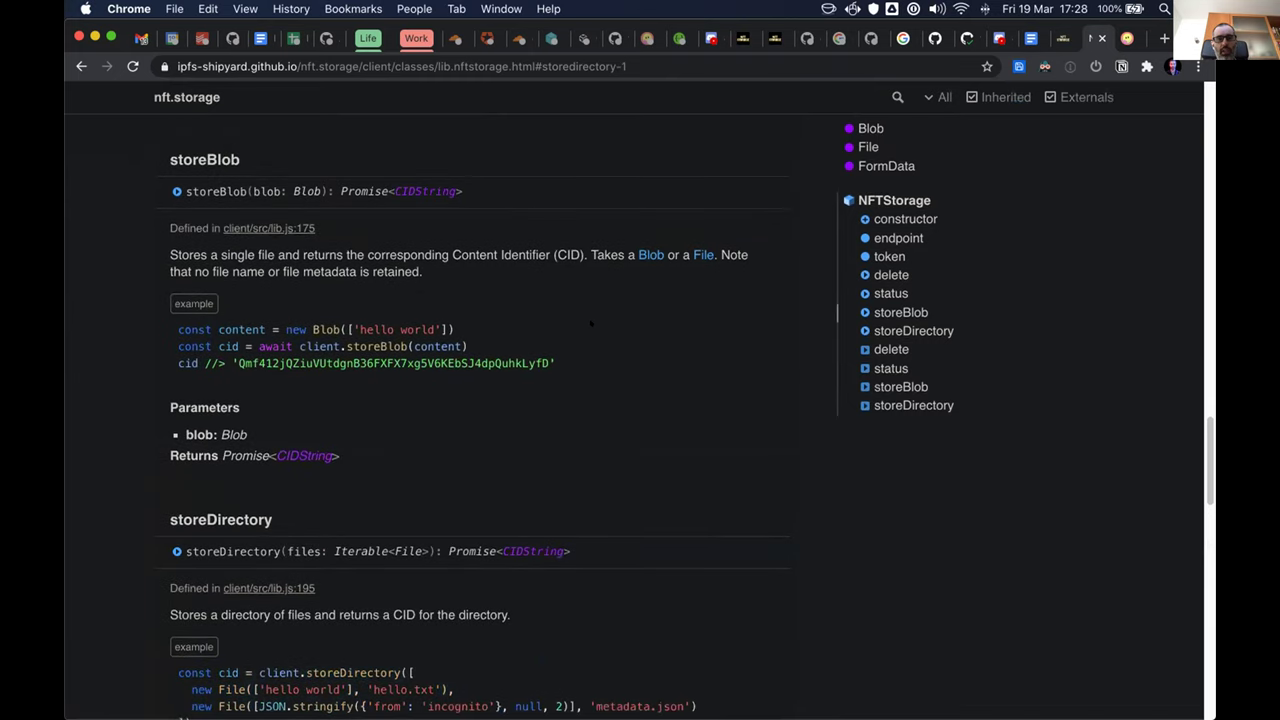
pyautogui.click(1062, 38)
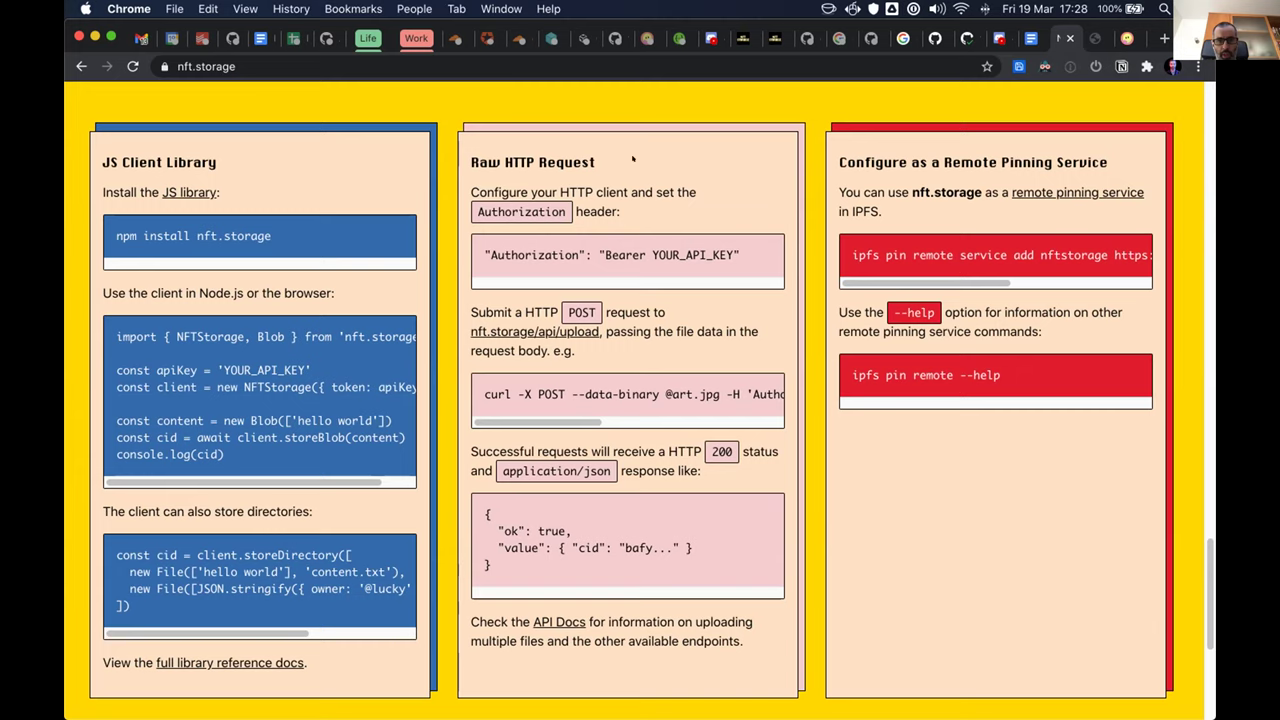
pyautogui.scroll(-1, 600, 158)
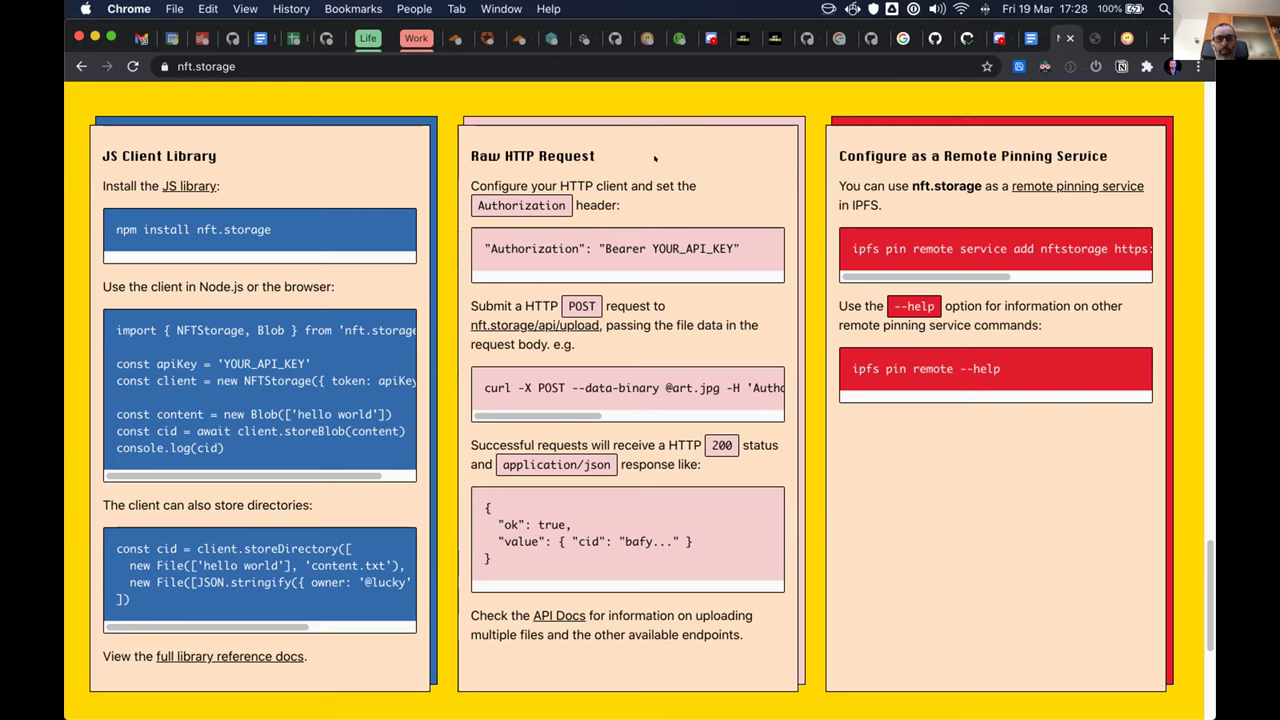
# Step: Open API Docs, expand POST /upload and read its endpoint description
pyautogui.click(559, 615)
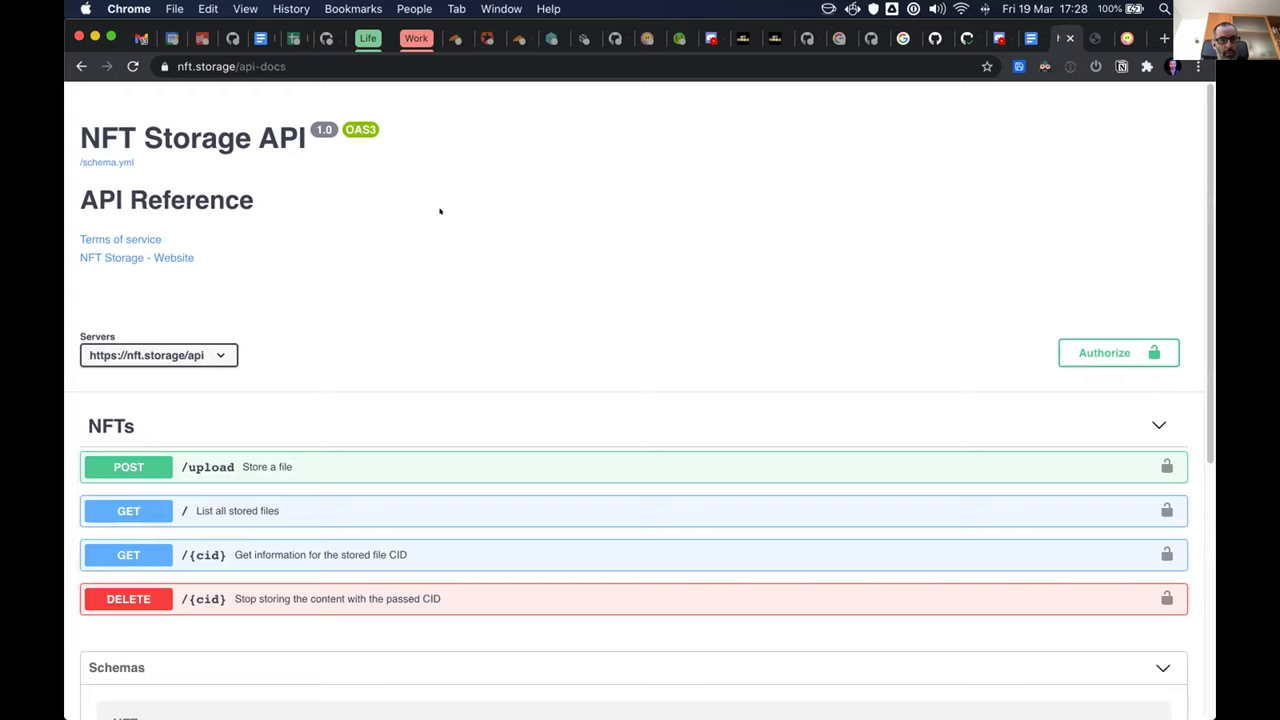
pyautogui.scroll(-2, 439, 211)
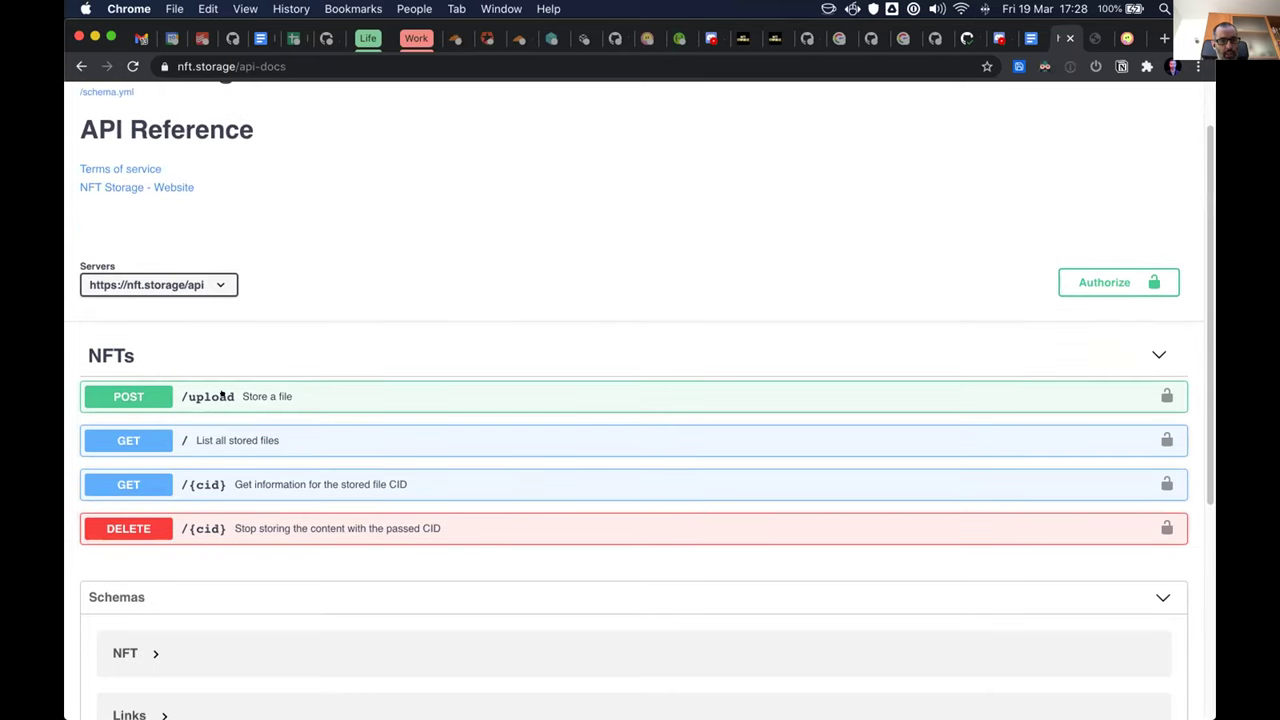
pyautogui.click(300, 394)
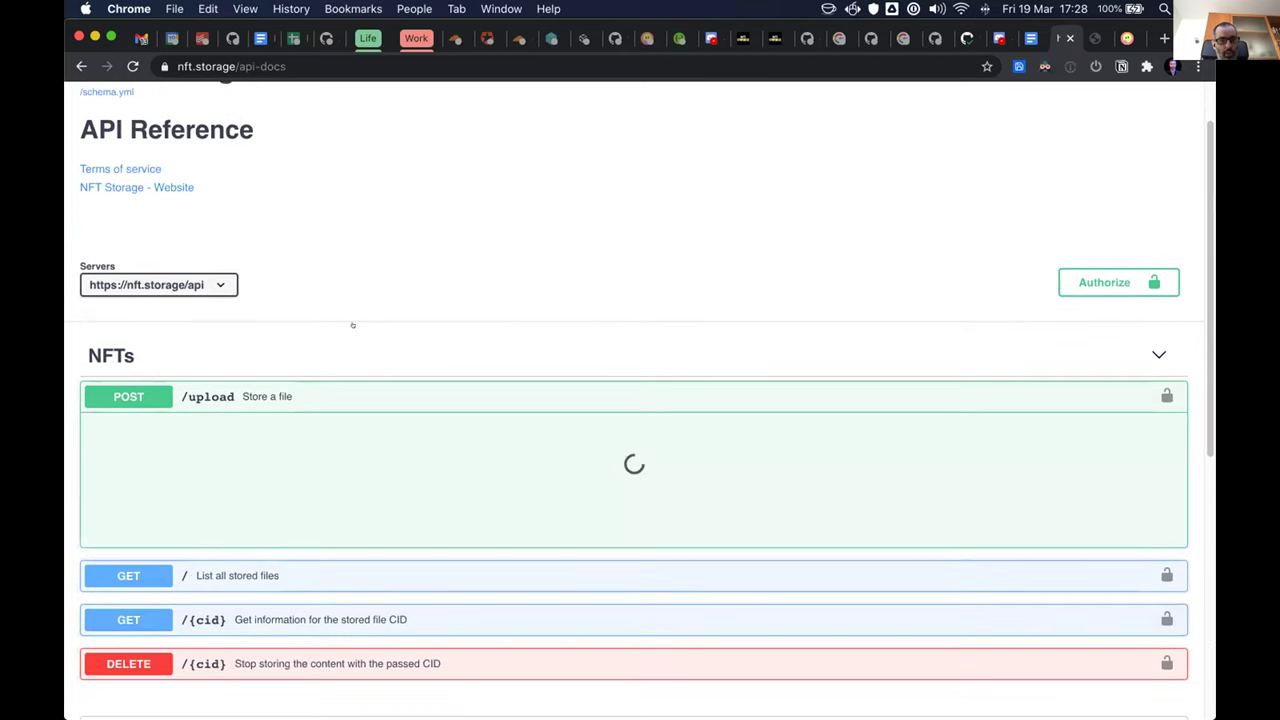
pyautogui.scroll(-5, 426, 297)
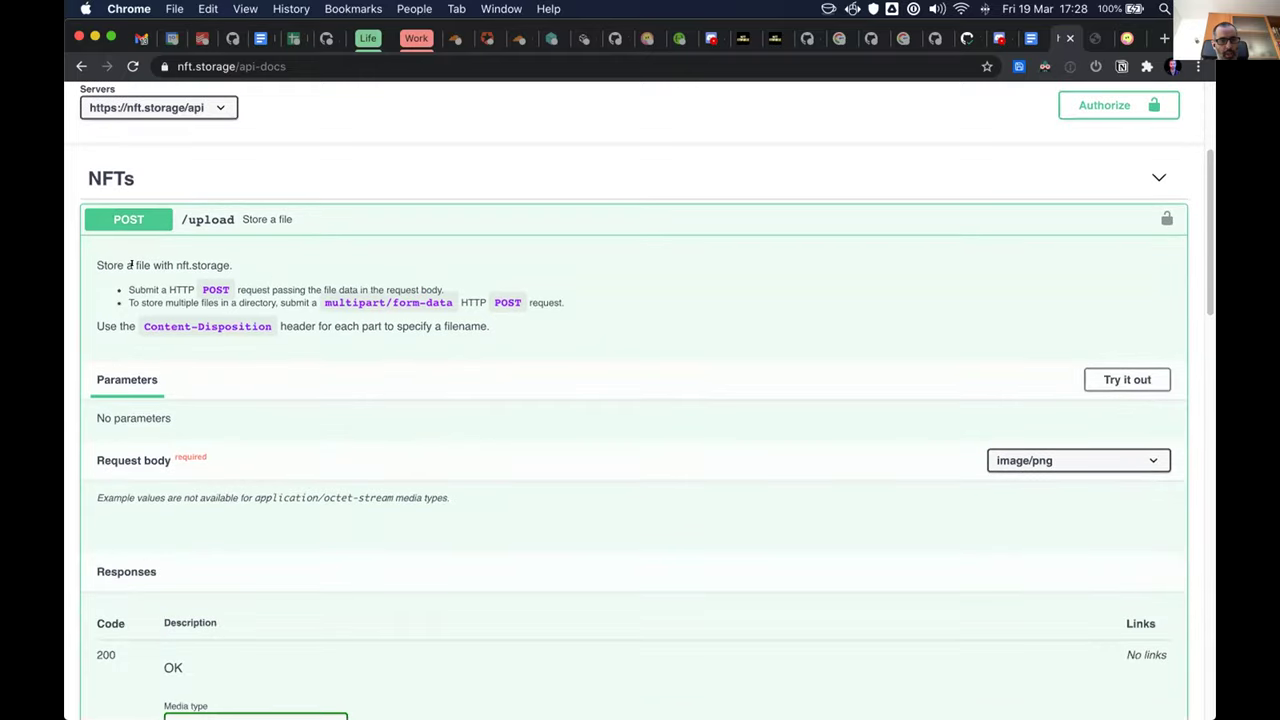
pyautogui.moveTo(97, 265); pyautogui.dragTo(349, 326)
pyautogui.click(489, 326)
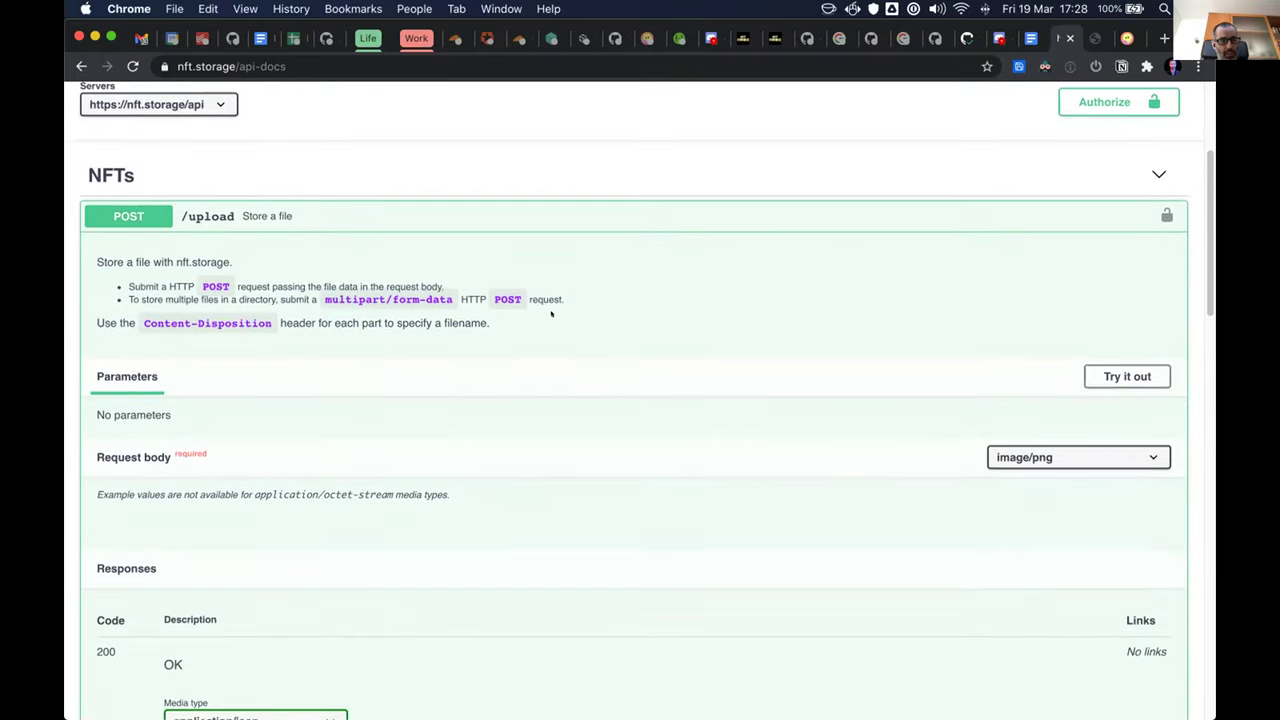
# Step: Switch the request body media type to application/octet-stream, then to multipart/form-data
pyautogui.scroll(-2, 551, 316)
pyautogui.scroll(-1, 470, 345)
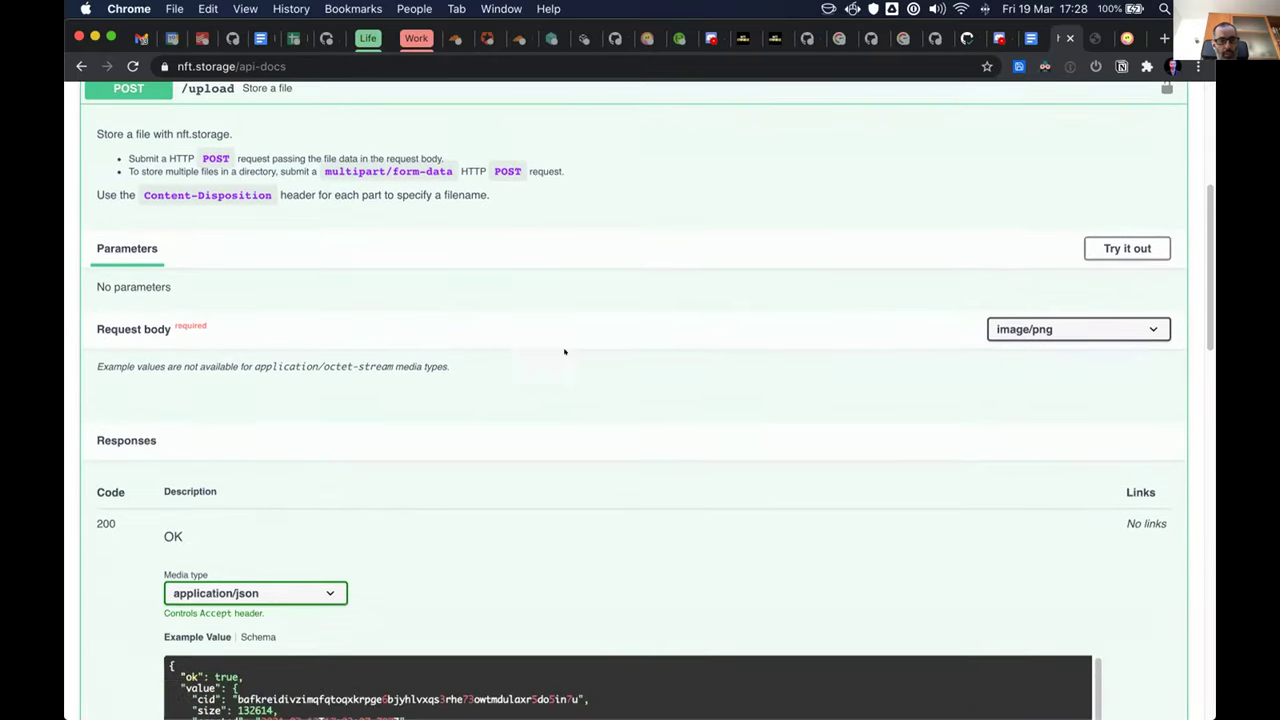
pyautogui.click(1055, 326)
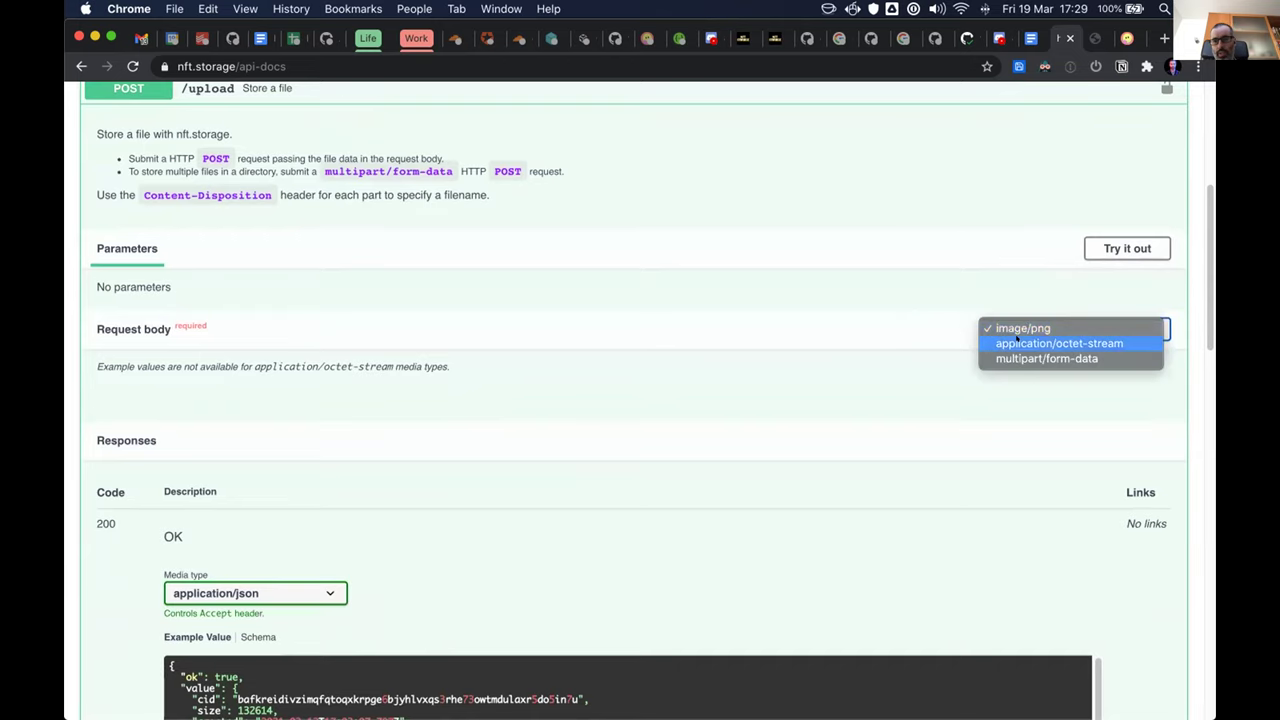
pyautogui.click(1040, 343)
pyautogui.click(1038, 337)
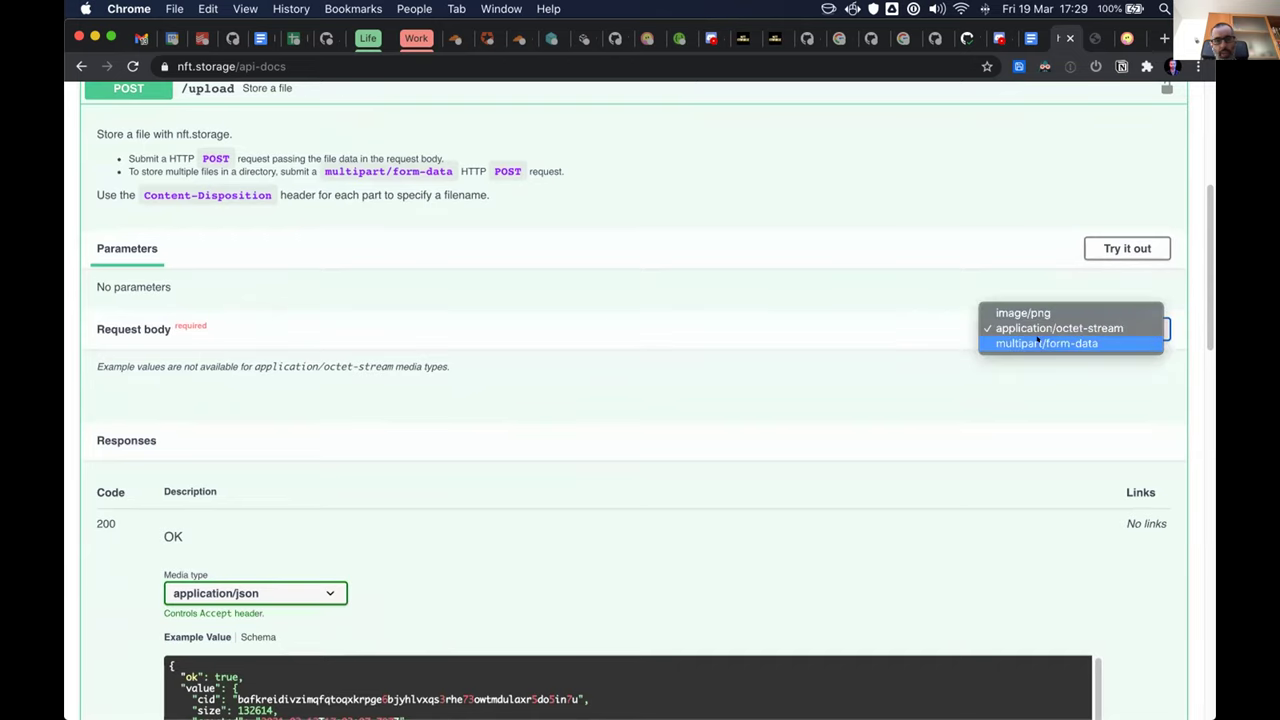
pyautogui.click(1041, 345)
# Step: Review the multipart request body fields and the 200 success example response
pyautogui.scroll(-1, 566, 298)
pyautogui.scroll(-5, 566, 298)
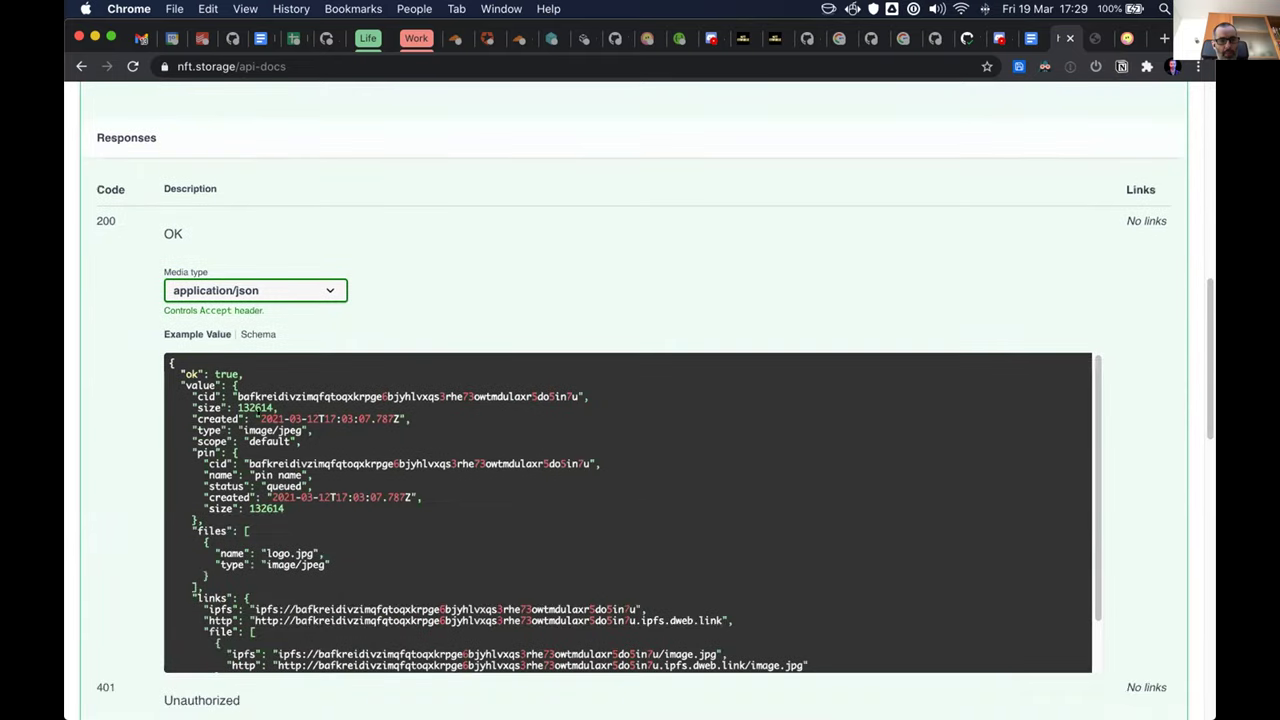
pyautogui.moveTo(168, 362); pyautogui.dragTo(390, 655)
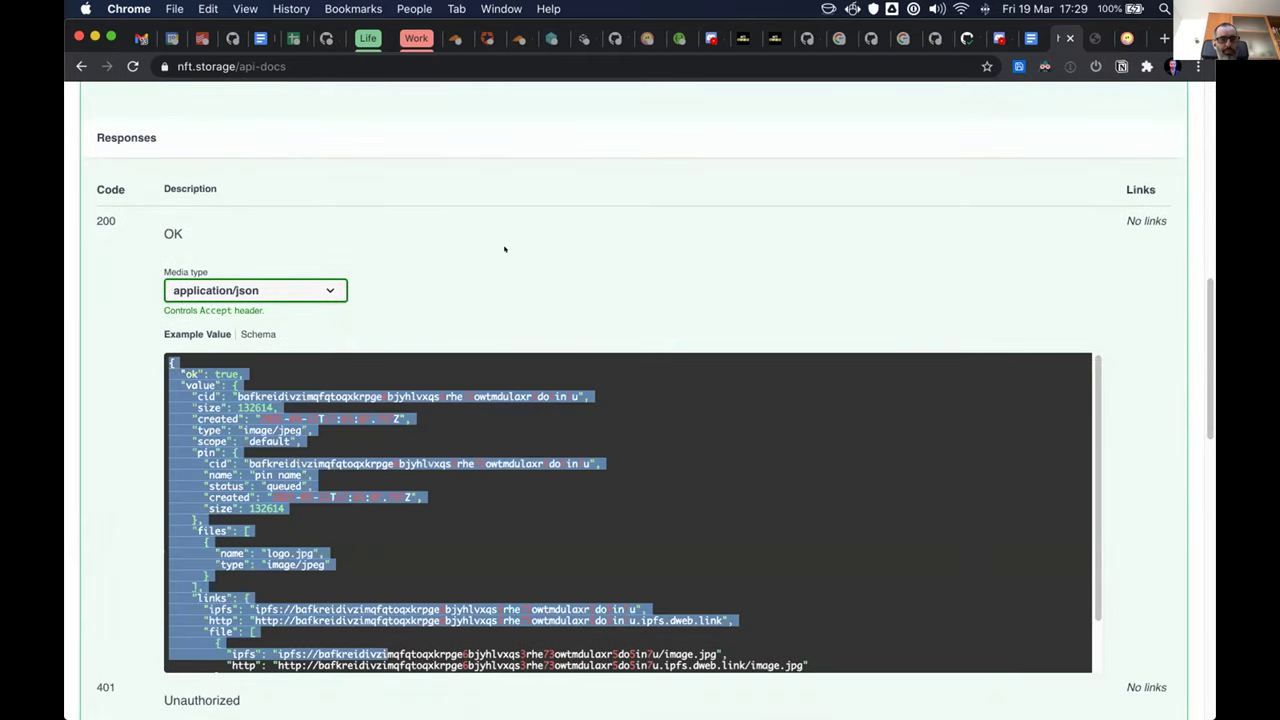
pyautogui.scroll(-3, 506, 246)
pyautogui.scroll(-2, 514, 249)
pyautogui.scroll(4, 514, 249)
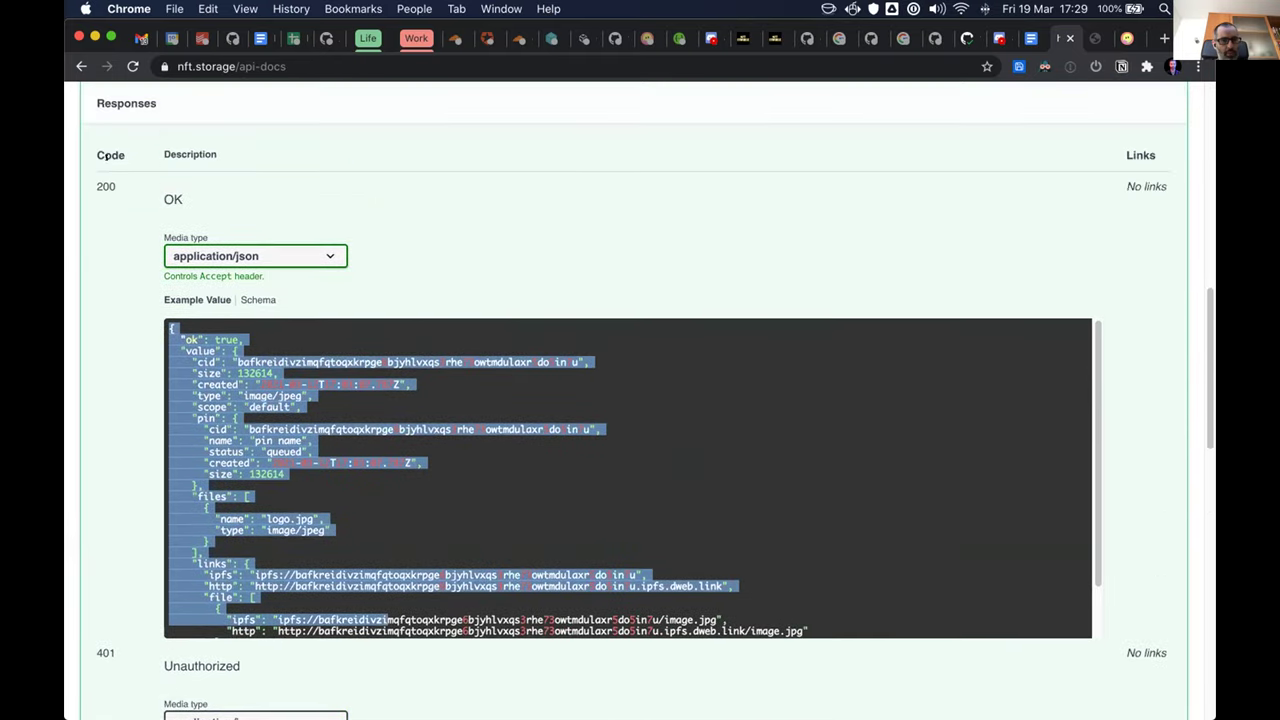
pyautogui.moveTo(95, 183); pyautogui.dragTo(107, 173)
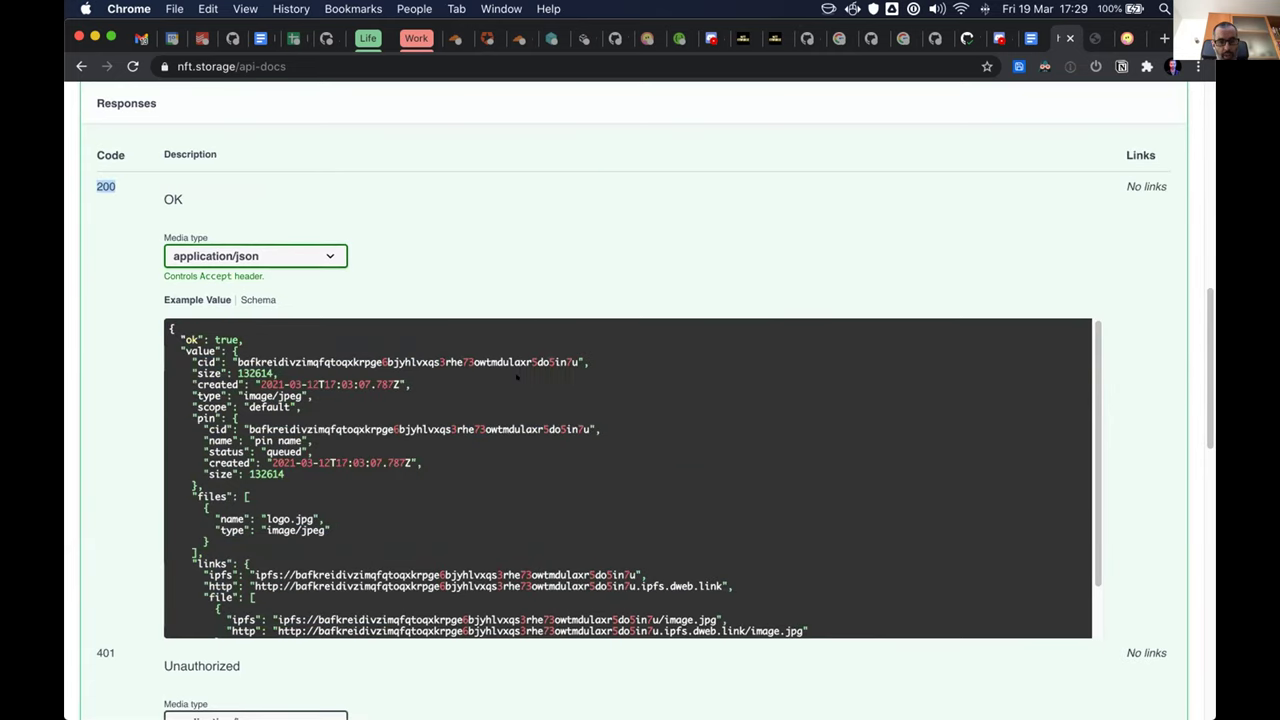
pyautogui.moveTo(480, 384); pyautogui.dragTo(528, 506)
pyautogui.scroll(-5, 510, 510)
pyautogui.scroll(-5, 451, 426)
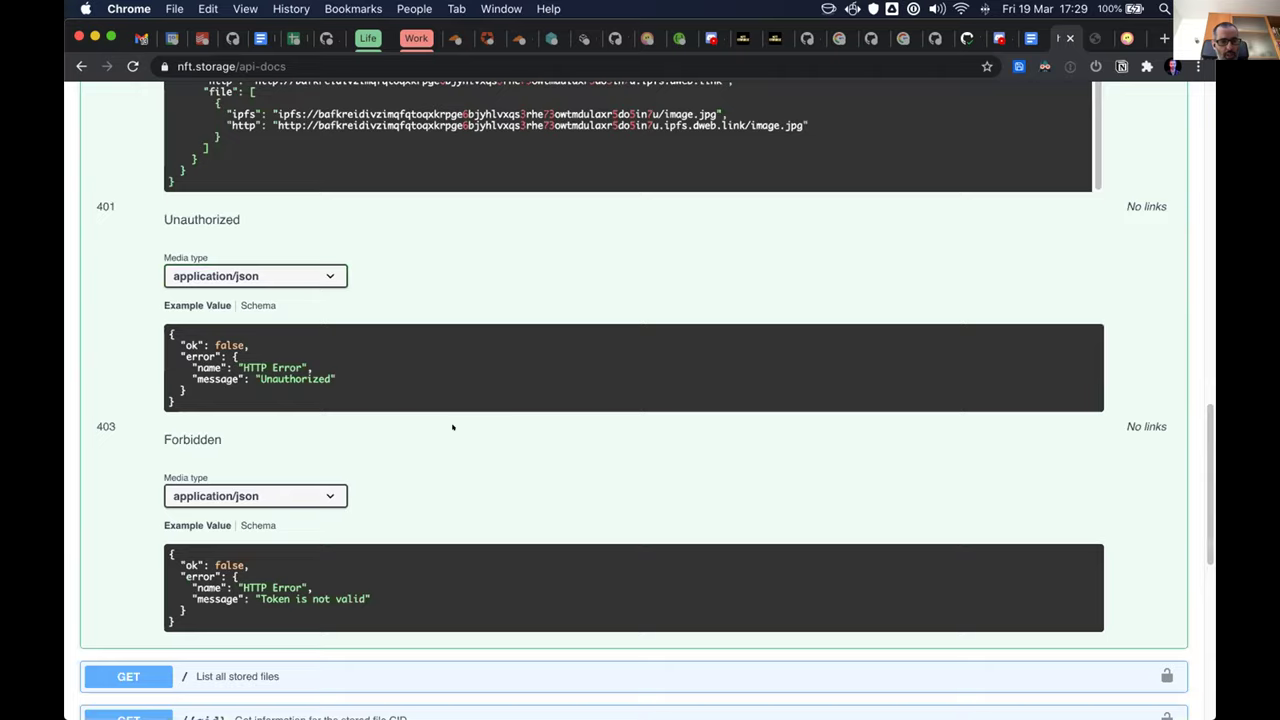
pyautogui.scroll(15, 529, 429)
pyautogui.scroll(3, 590, 415)
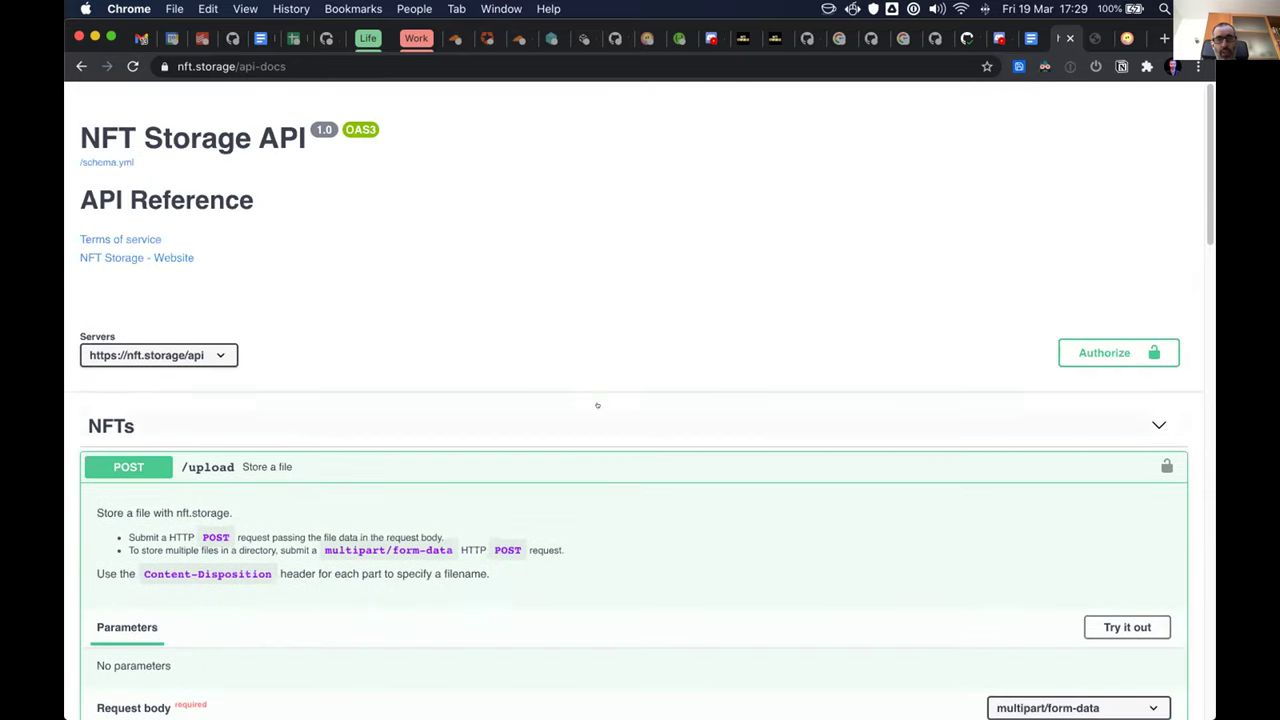
pyautogui.scroll(-1, 669, 300)
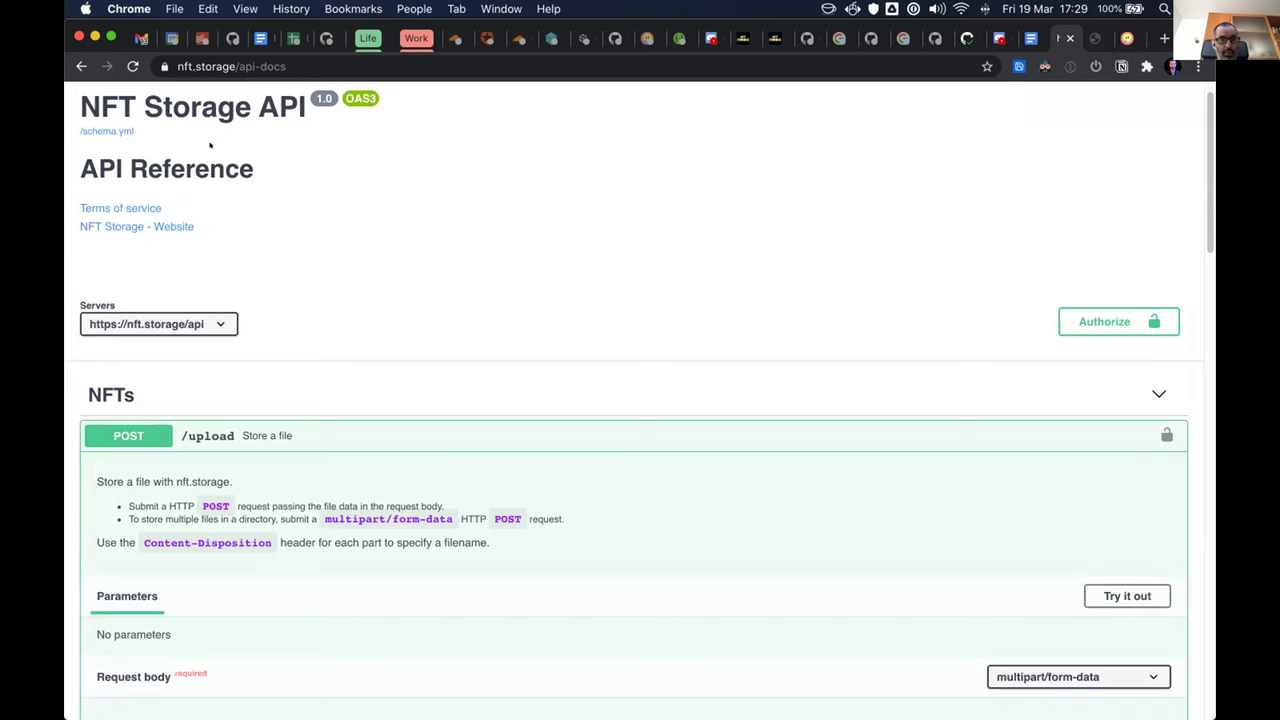
# Step: Go back to the homepage, open Manage API Keys and copy the default API key
pyautogui.press('super+bracketleft')
pyautogui.scroll(20, 434, 262)
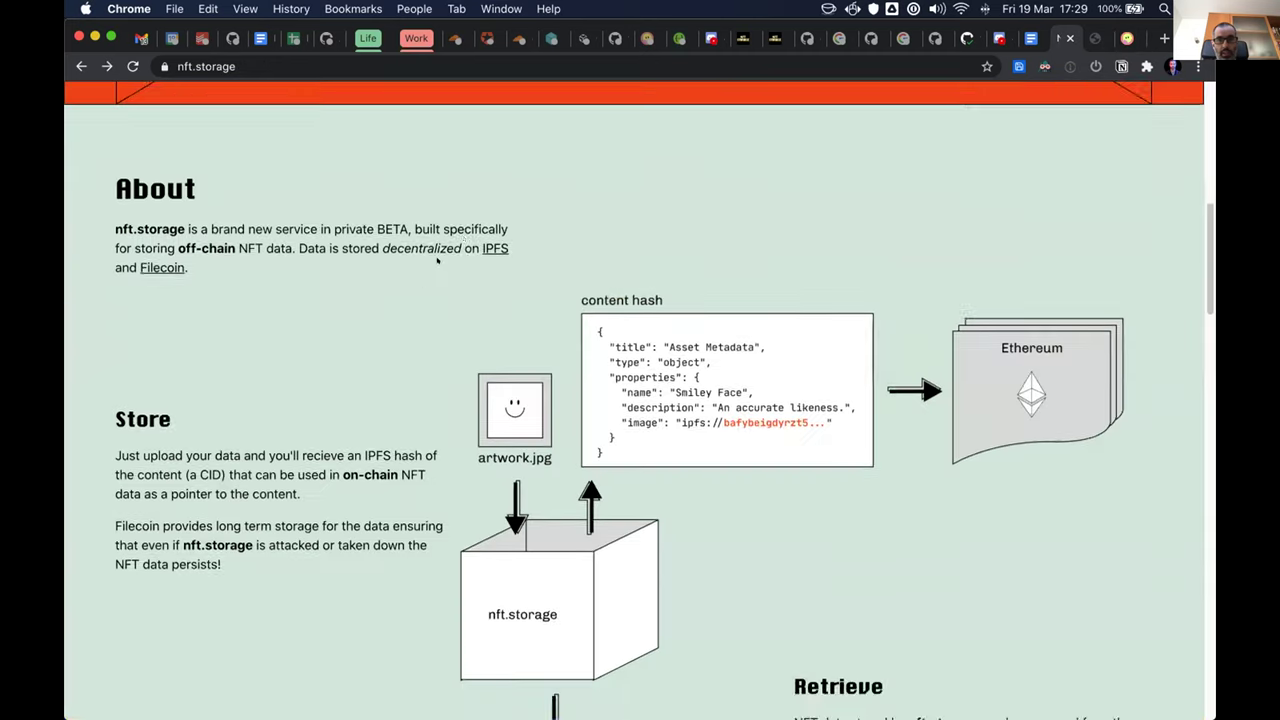
pyautogui.scroll(2, 466, 100)
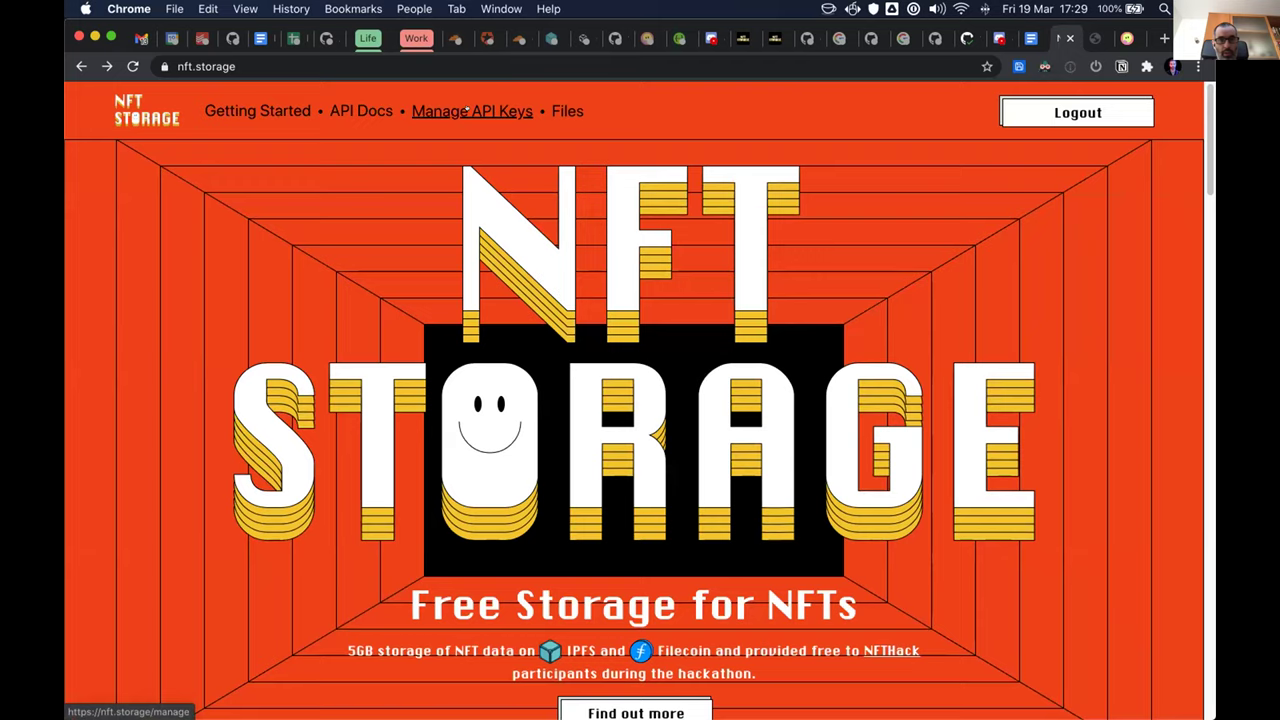
pyautogui.click(466, 111)
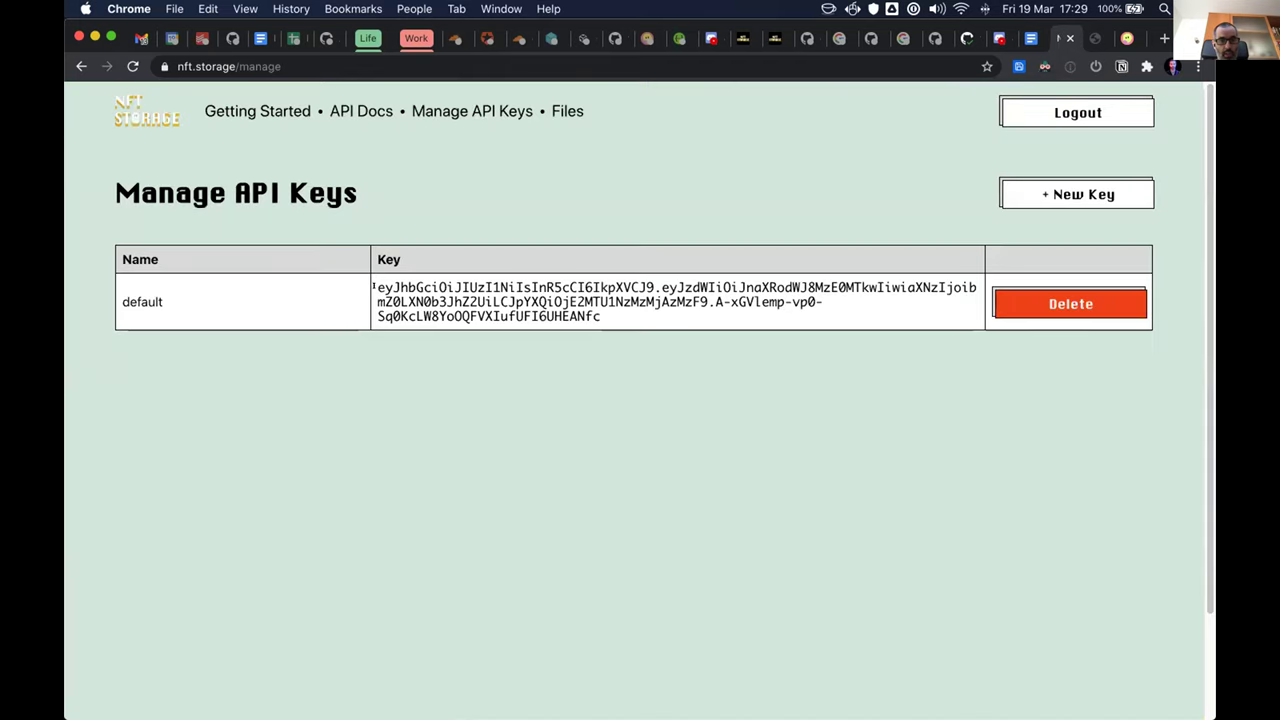
pyautogui.moveTo(373, 287); pyautogui.dragTo(655, 322)
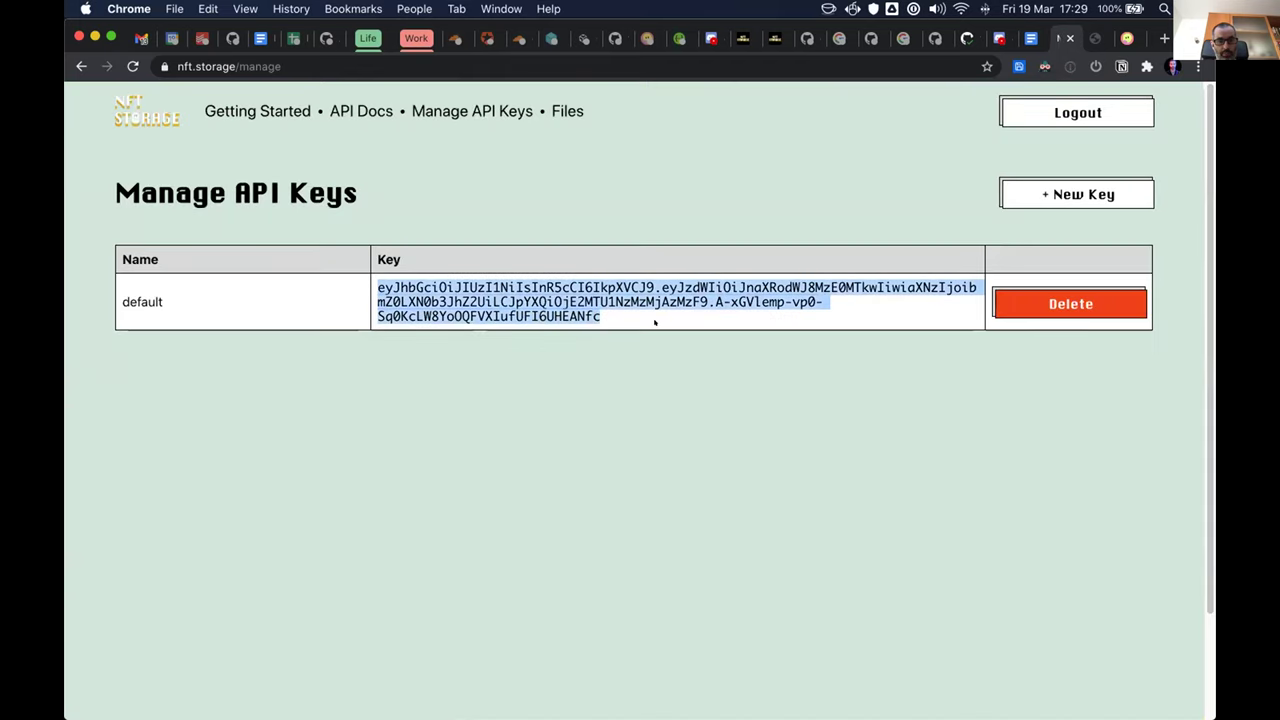
pyautogui.click(1090, 38)
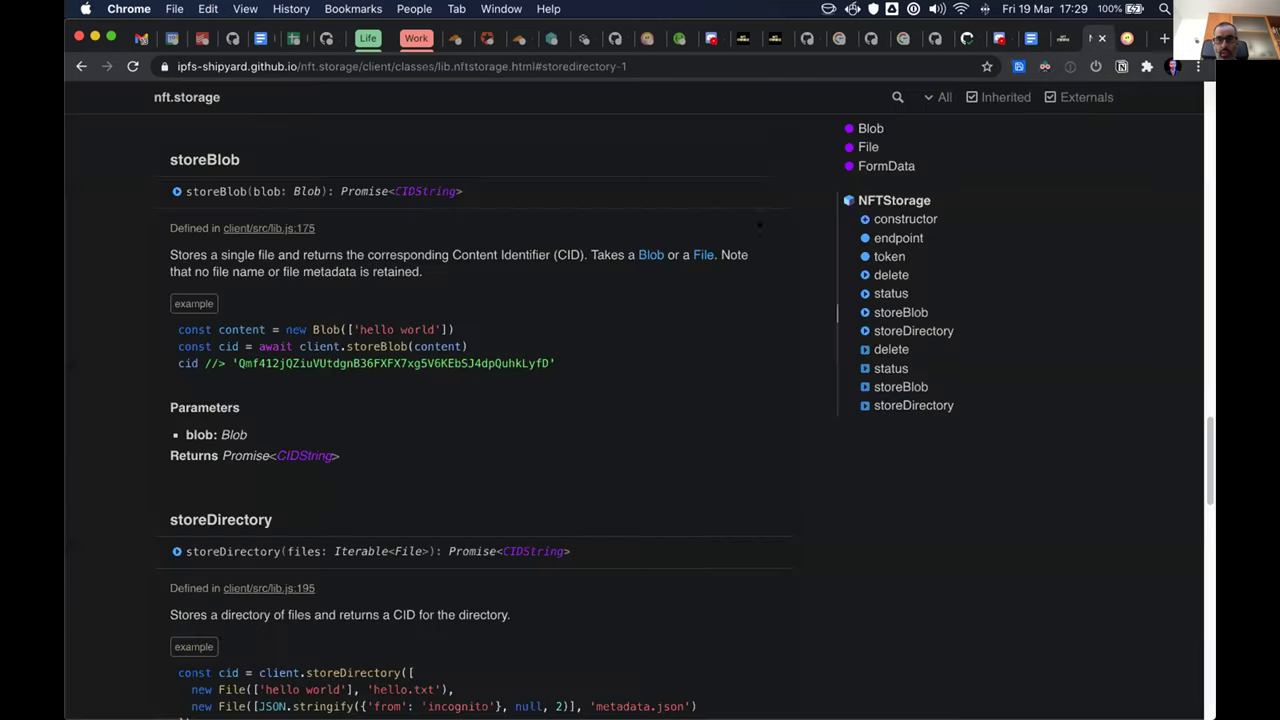
pyautogui.click(1058, 38)
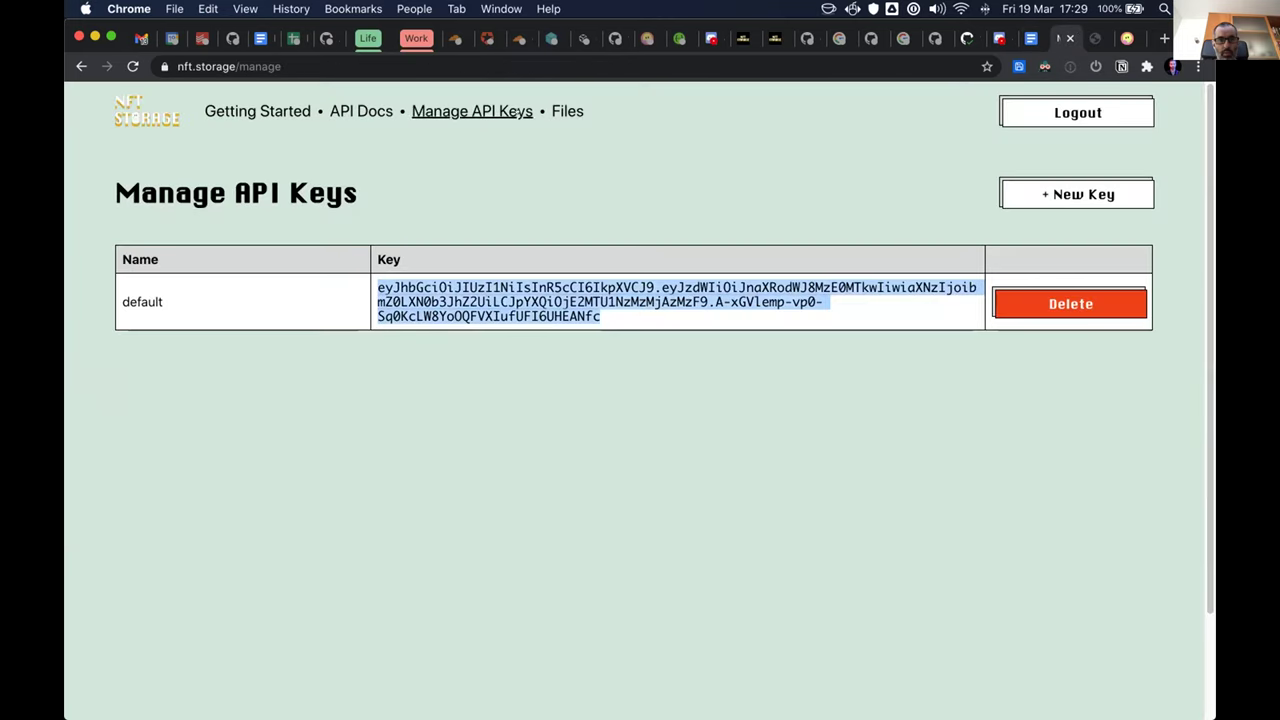
# Step: In API Docs, authorize with the pasted API key and close the authorization panel
pyautogui.click(361, 112)
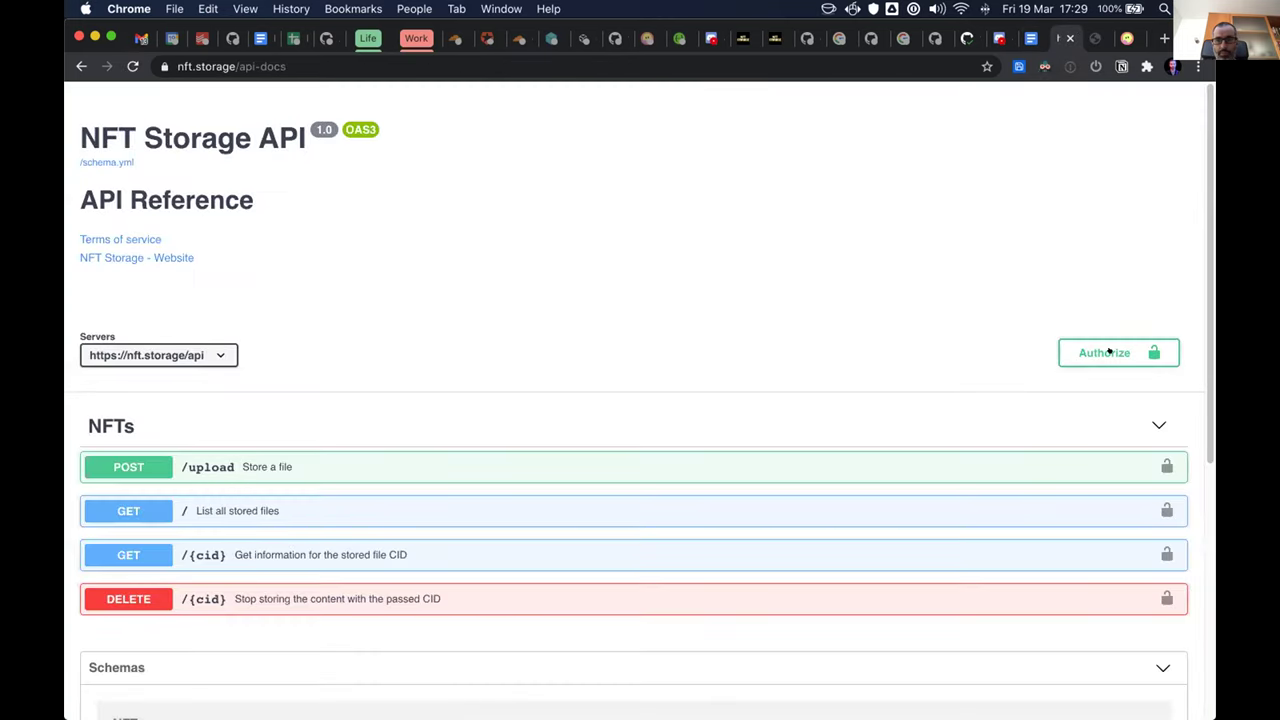
pyautogui.click(1120, 353)
pyautogui.press('super+v')
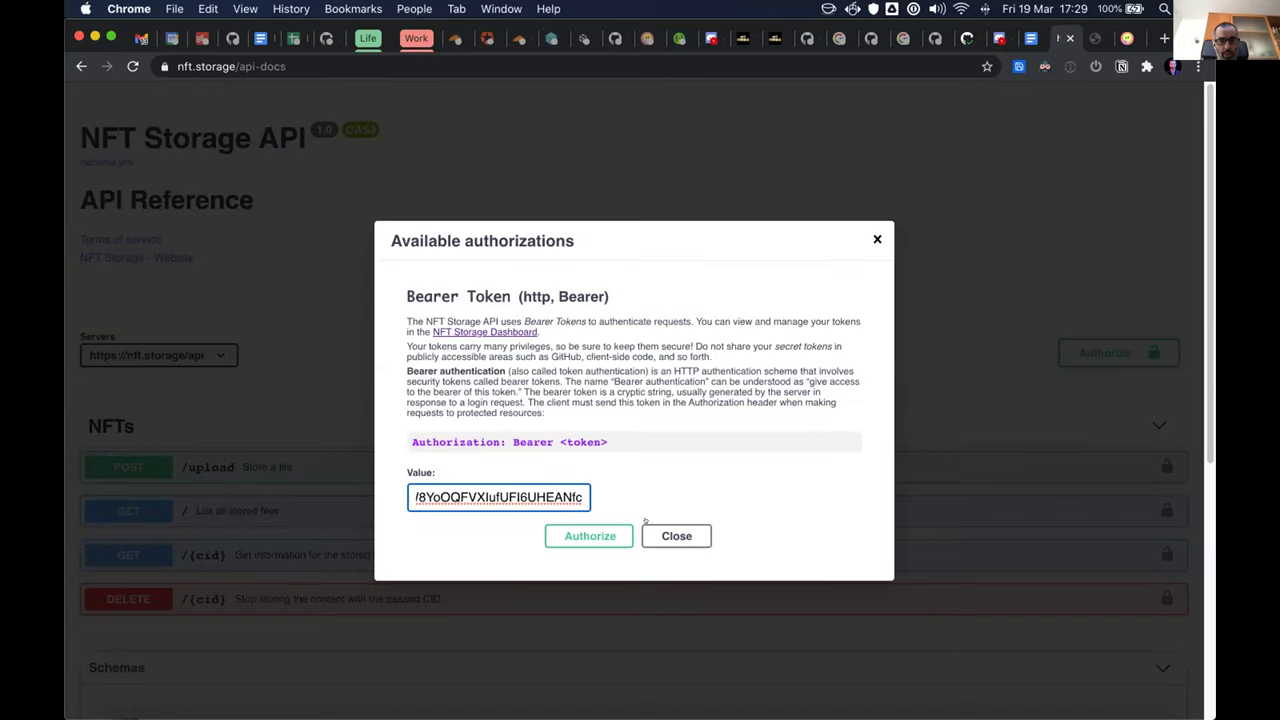
pyautogui.click(588, 536)
pyautogui.click(664, 536)
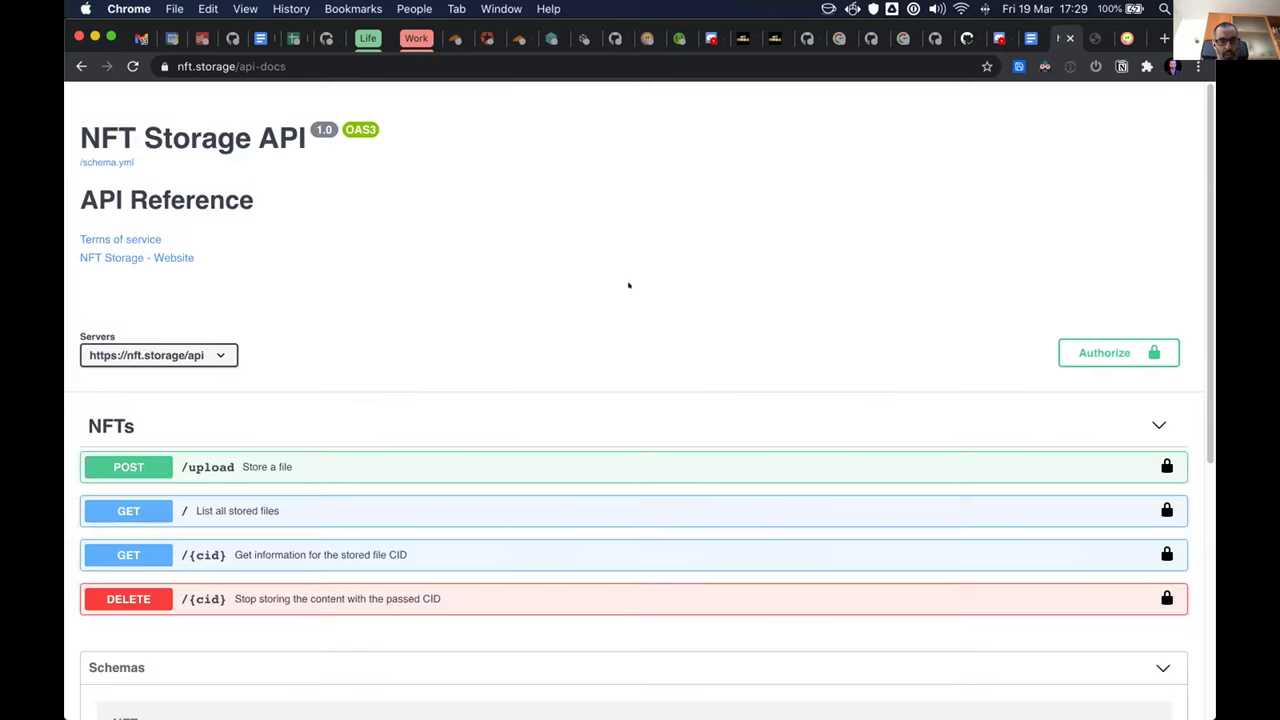
pyautogui.scroll(-5, 571, 279)
# Step: Execute POST /upload with the first image from the nft-storage folder
pyautogui.click(492, 227)
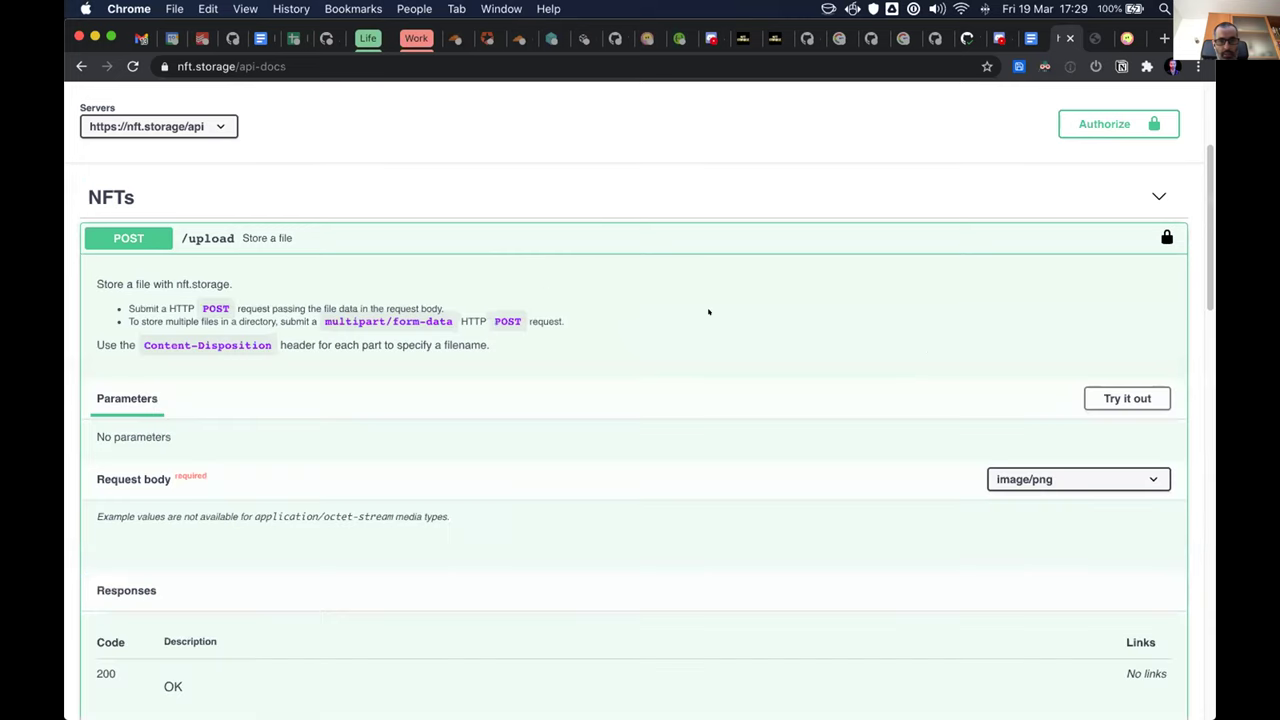
pyautogui.scroll(-3, 790, 305)
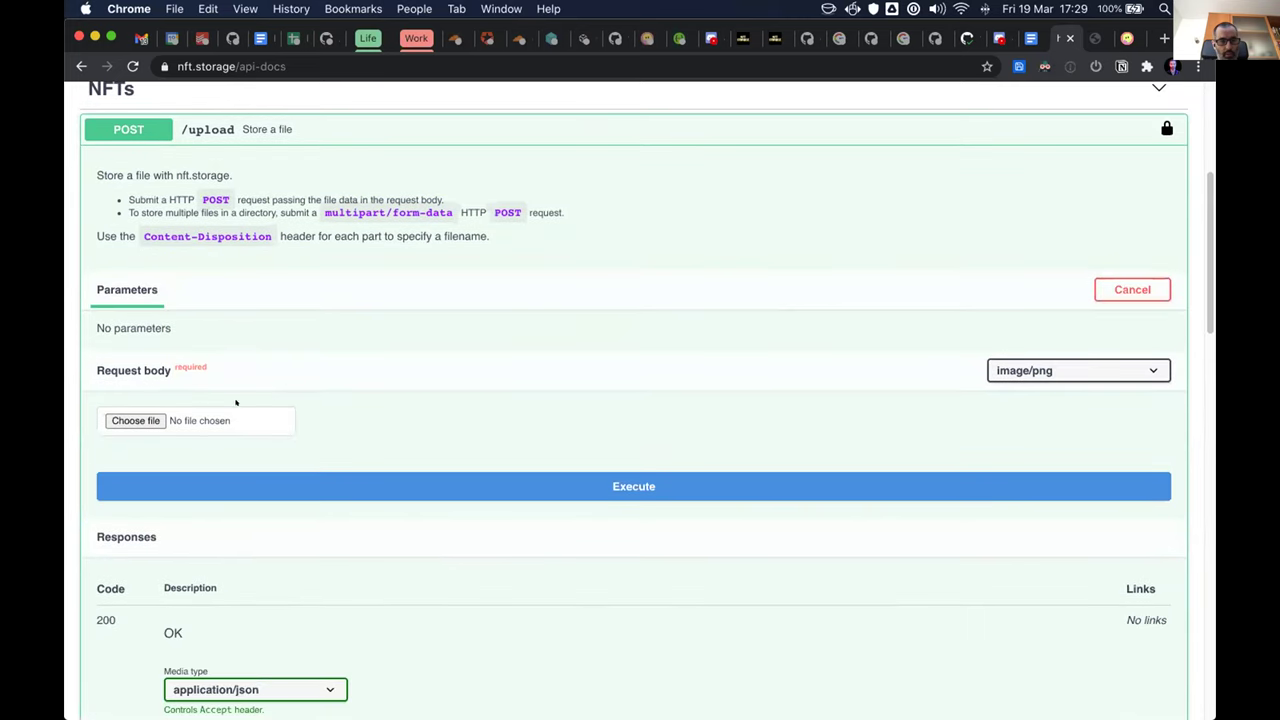
pyautogui.click(120, 420)
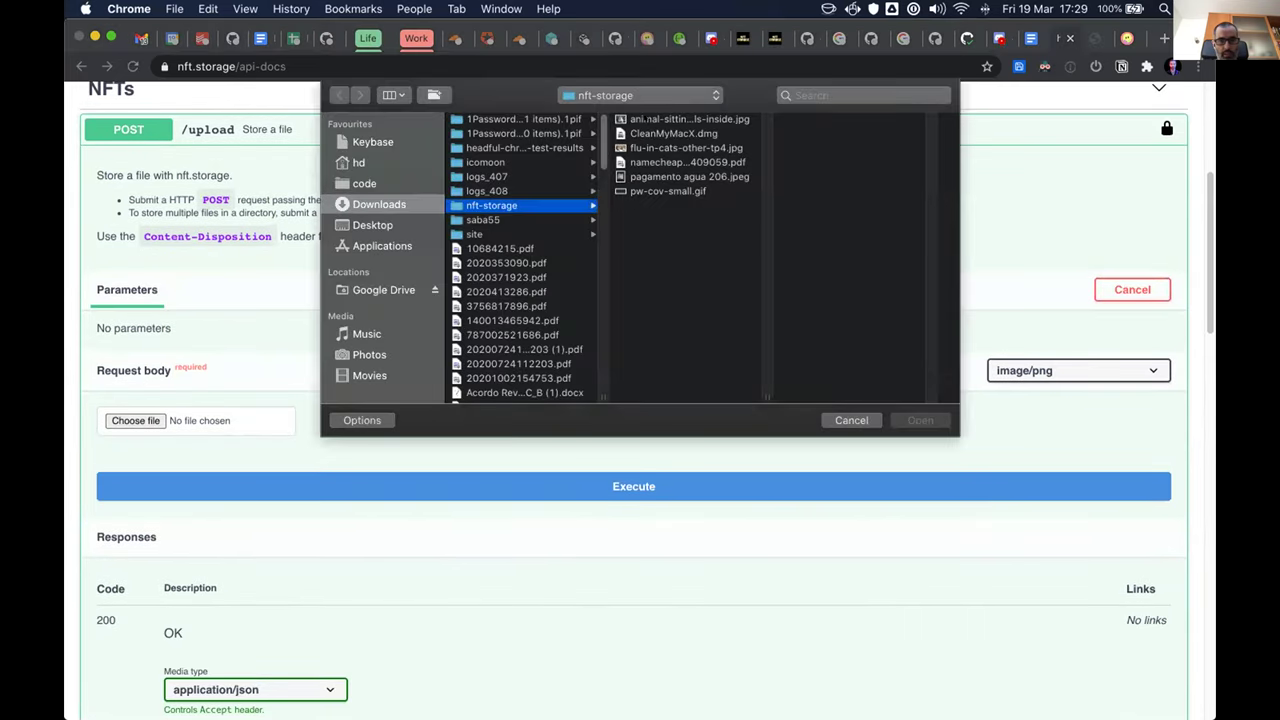
pyautogui.click(689, 119)
pyautogui.press('Return')
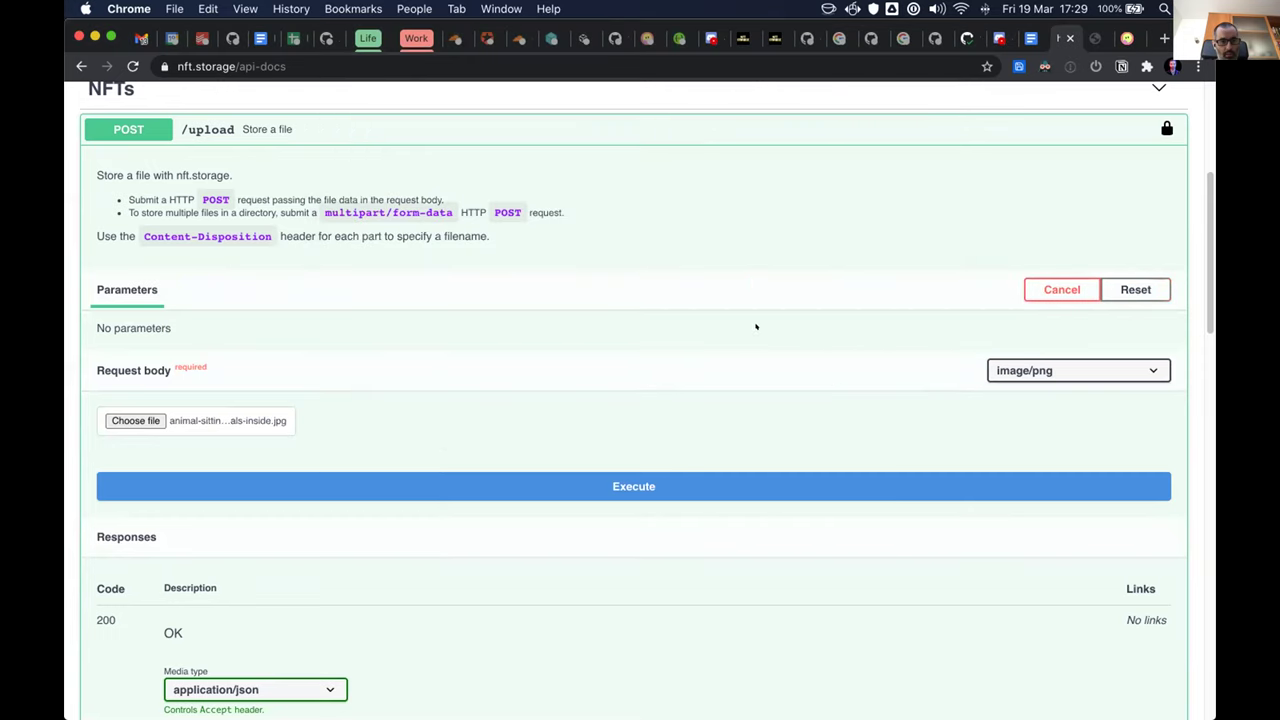
pyautogui.scroll(-1, 756, 326)
pyautogui.click(643, 466)
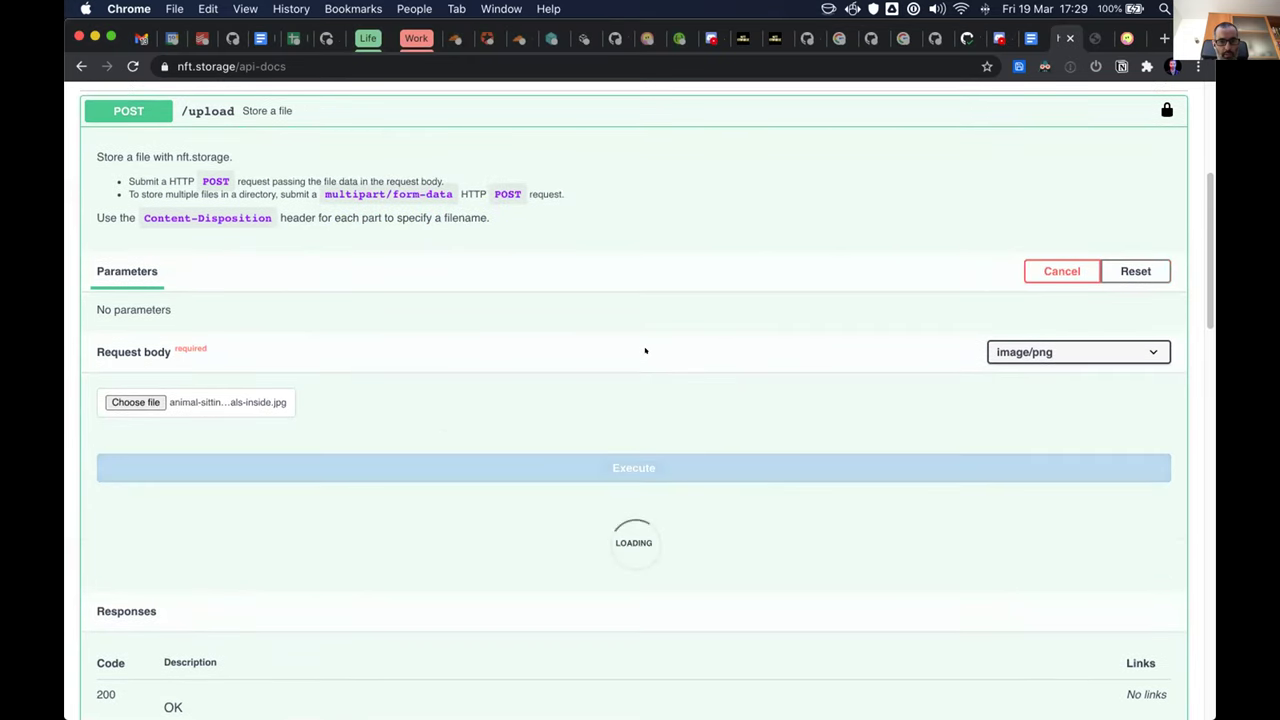
# Step: Inspect the 200 response body, selecting the new cid, ipfs link and response headers
pyautogui.scroll(-1, 693, 350)
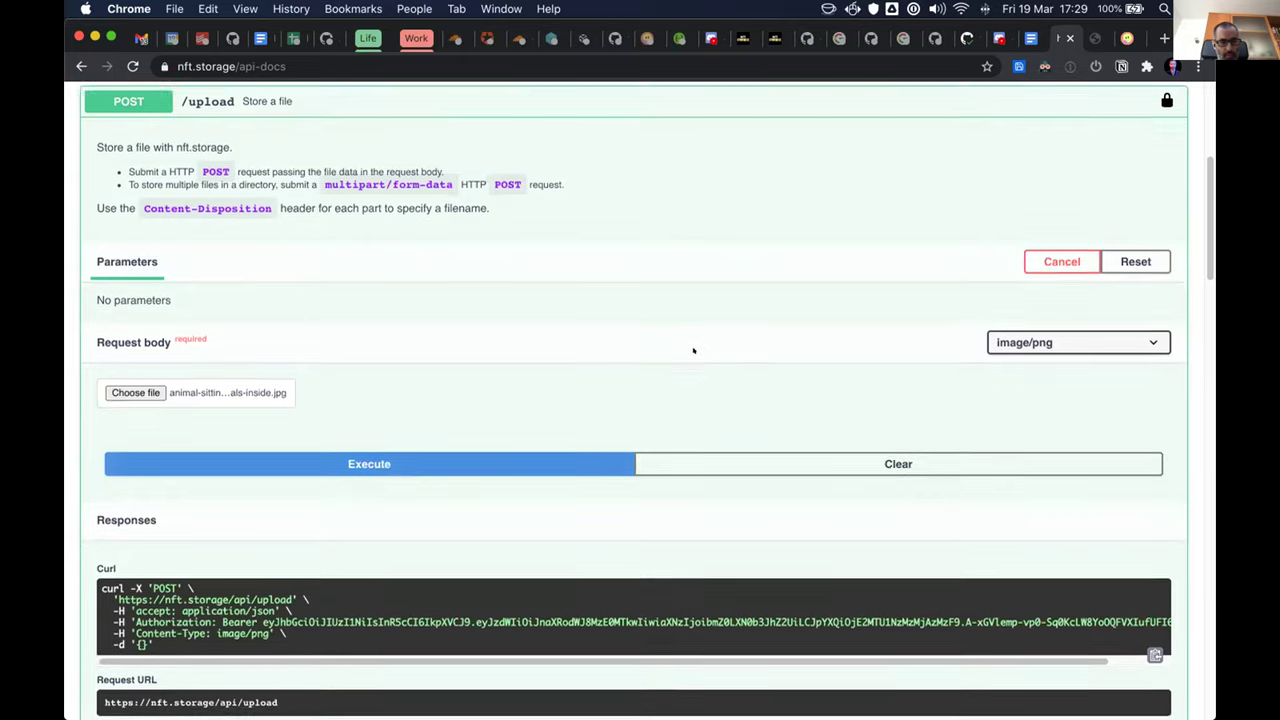
pyautogui.scroll(-5, 693, 350)
pyautogui.scroll(-3, 410, 388)
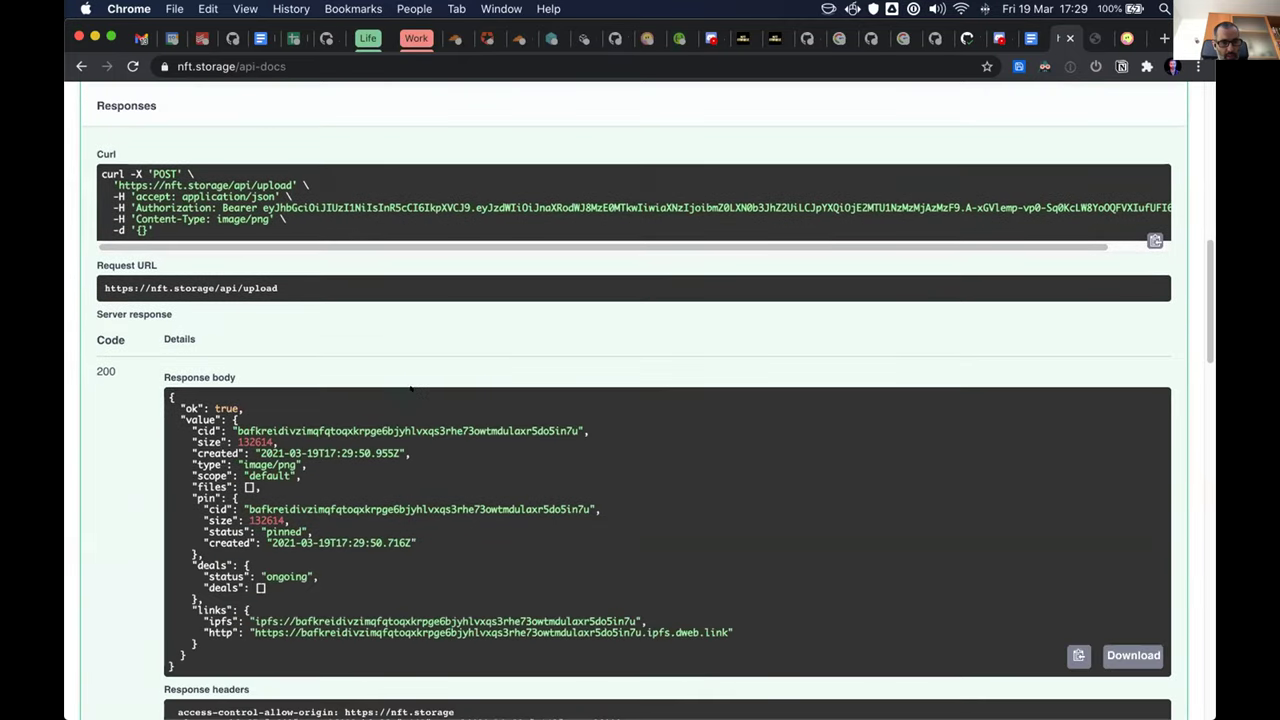
pyautogui.scroll(-2, 410, 388)
pyautogui.moveTo(260, 334); pyautogui.dragTo(565, 330)
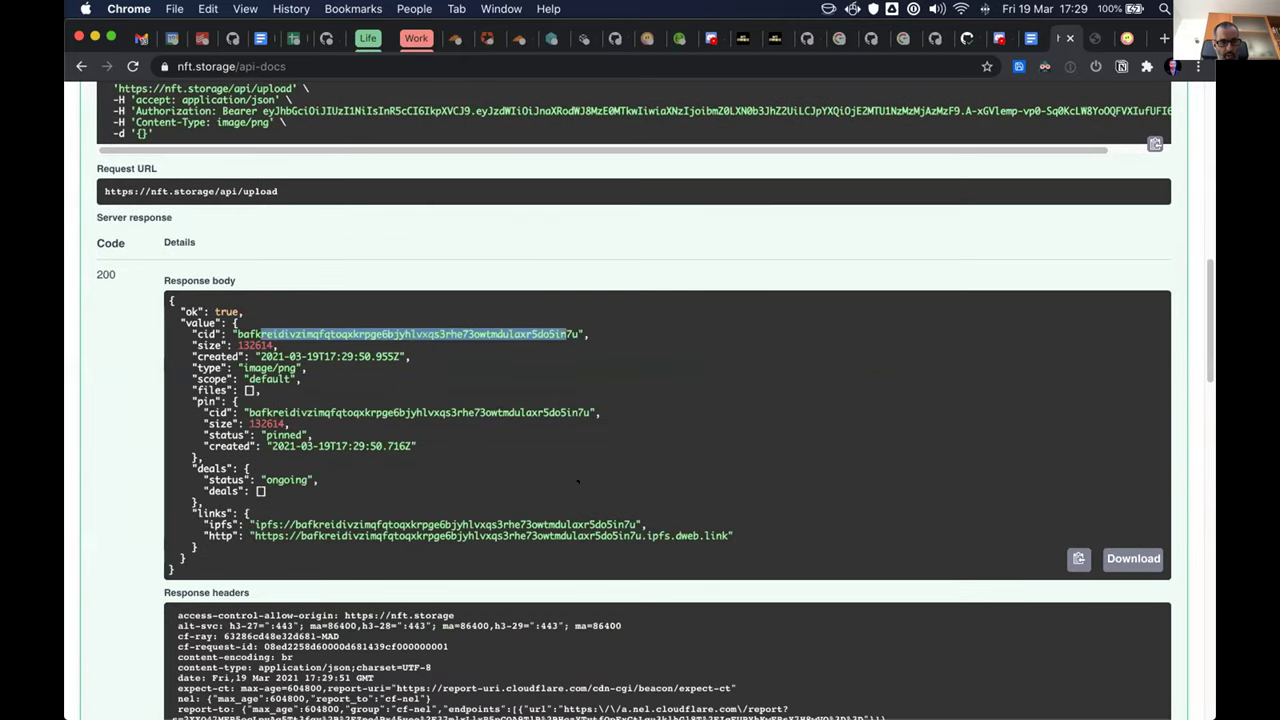
pyautogui.moveTo(439, 522); pyautogui.dragTo(634, 522)
pyautogui.click(671, 464)
pyautogui.scroll(-2, 671, 464)
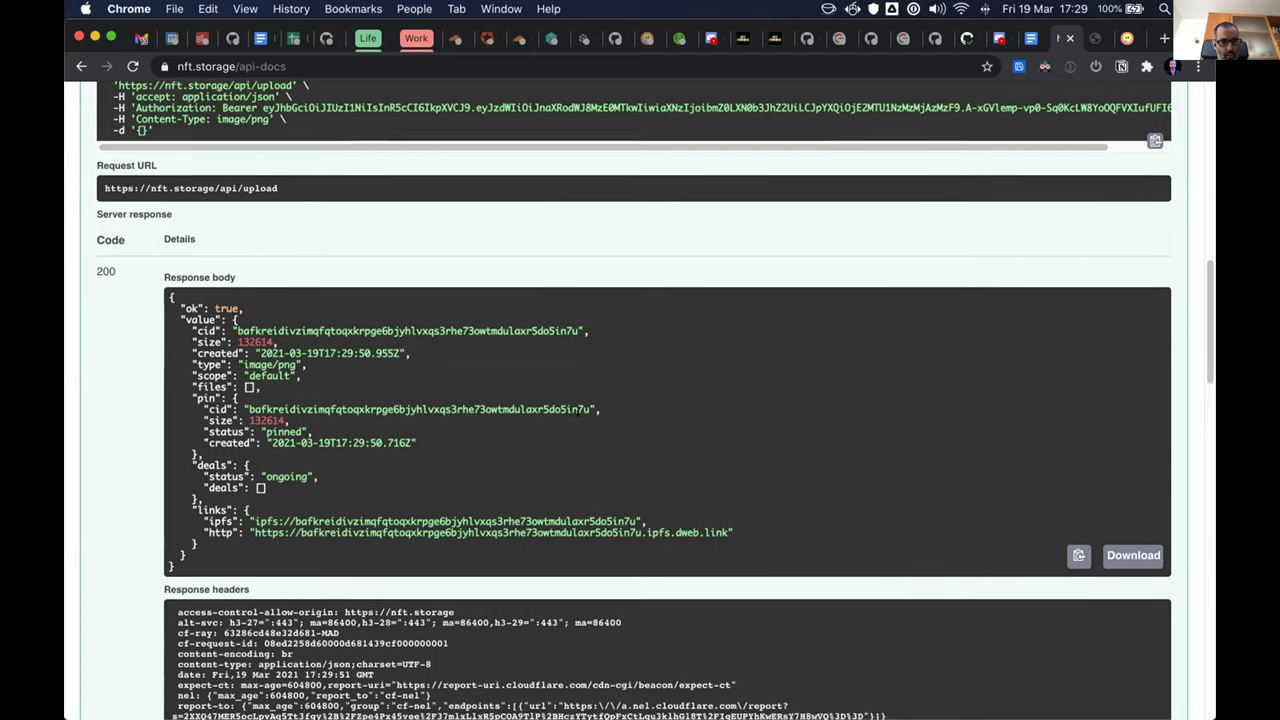
pyautogui.moveTo(176, 511); pyautogui.dragTo(594, 627)
pyautogui.scroll(-2, 594, 528)
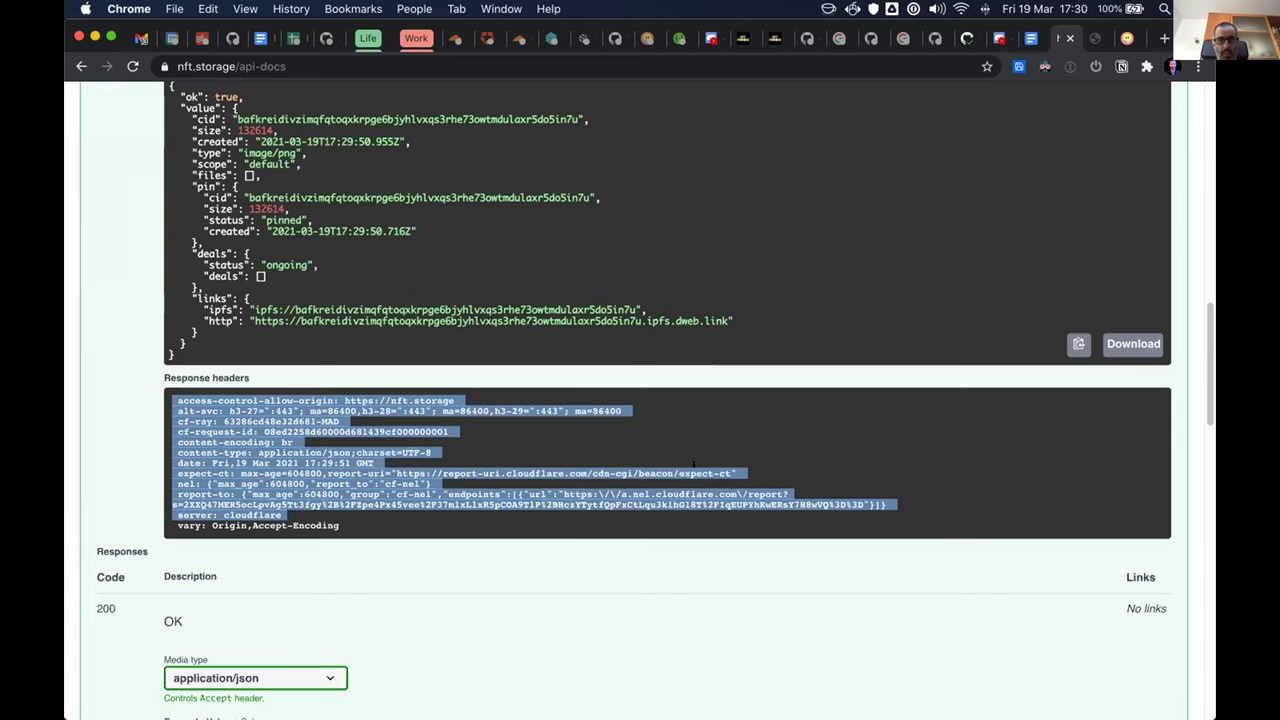
pyautogui.scroll(3, 694, 465)
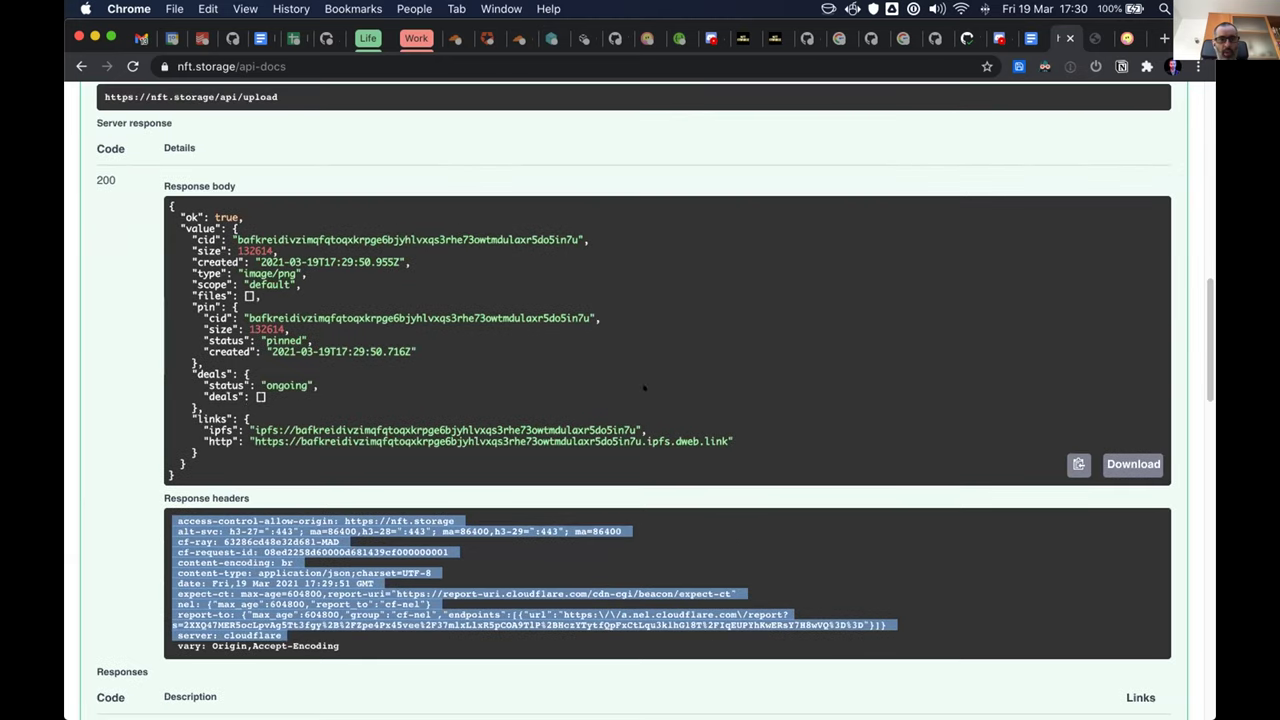
pyautogui.scroll(12, 645, 375)
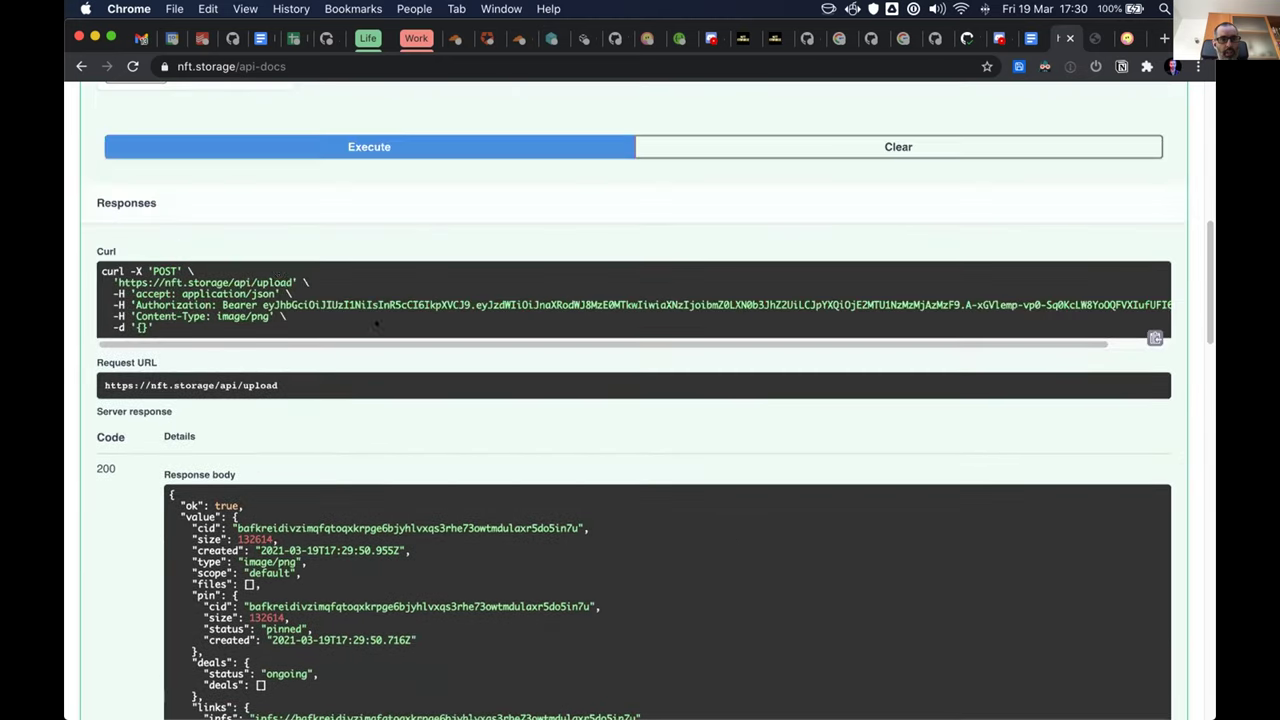
pyautogui.scroll(6, 184, 199)
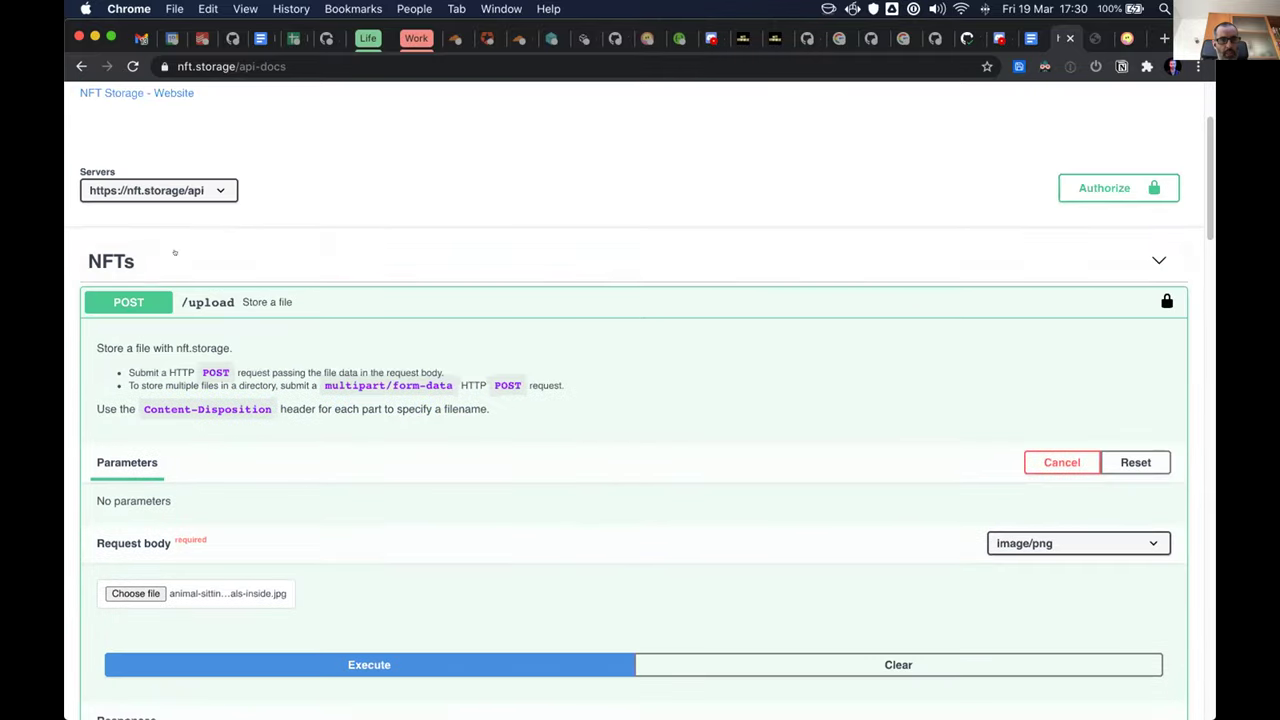
# Step: Collapse POST /upload, expand GET / and execute the list-all-files request via Try it out
pyautogui.click(270, 302)
pyautogui.click(289, 340)
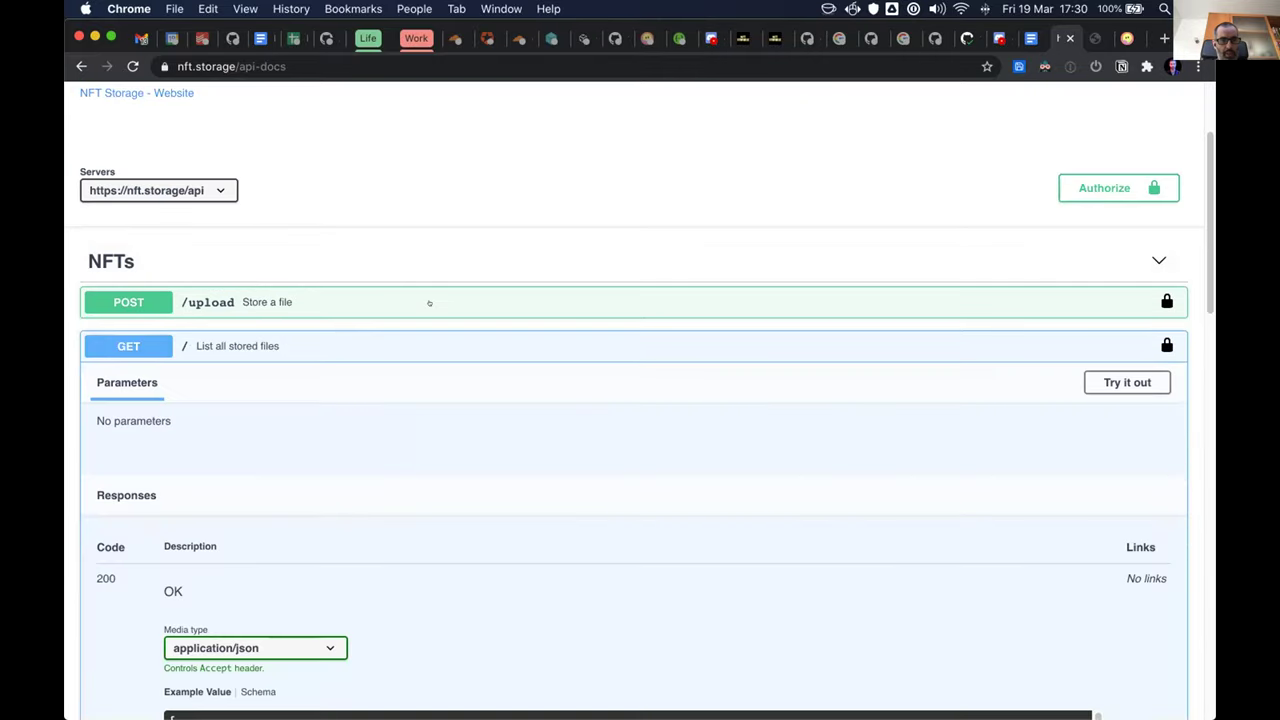
pyautogui.scroll(-2, 429, 303)
pyautogui.scroll(-1, 429, 303)
pyautogui.click(1104, 283)
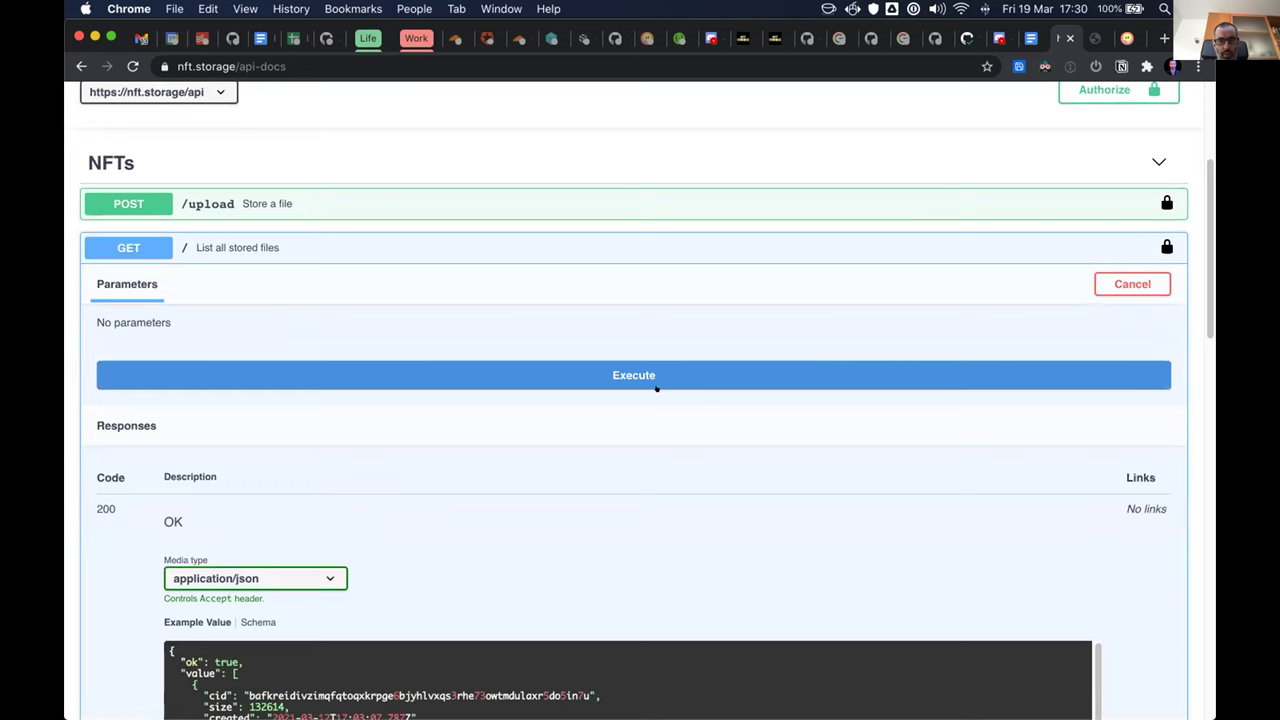
pyautogui.click(657, 378)
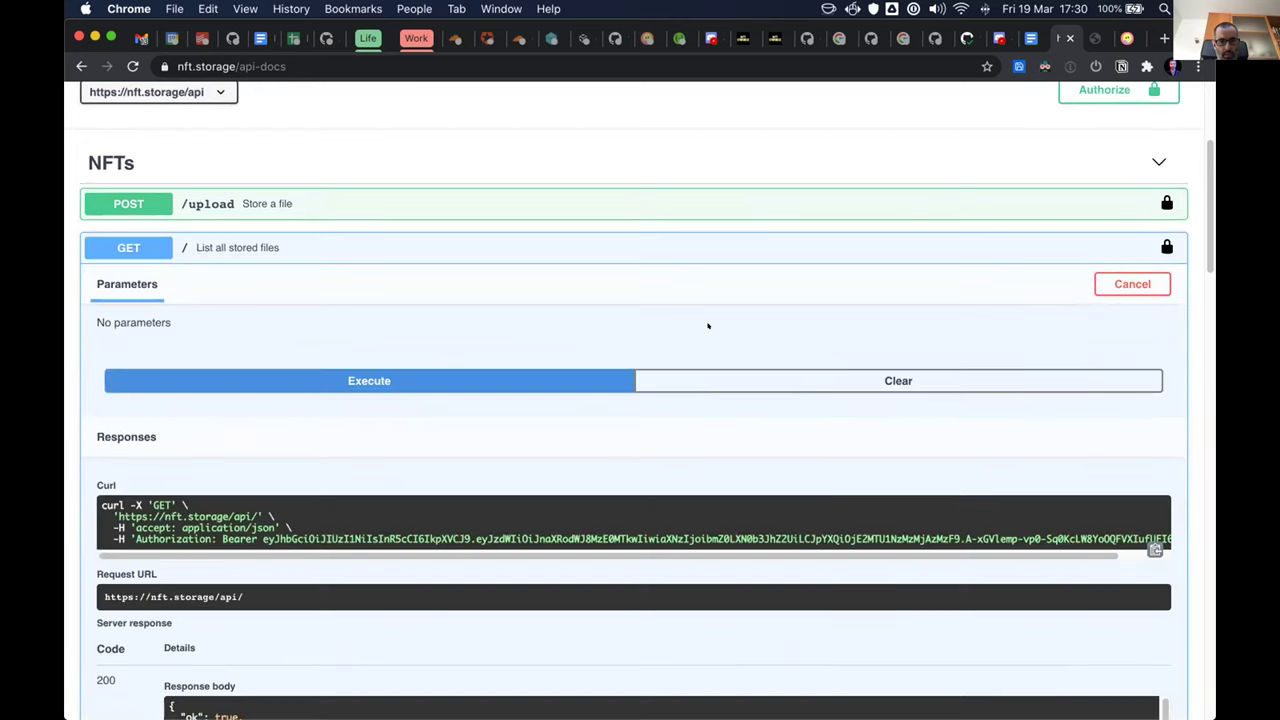
# Step: Scroll through the returned 200 files list, then collapse GET / again
pyautogui.scroll(-6, 709, 323)
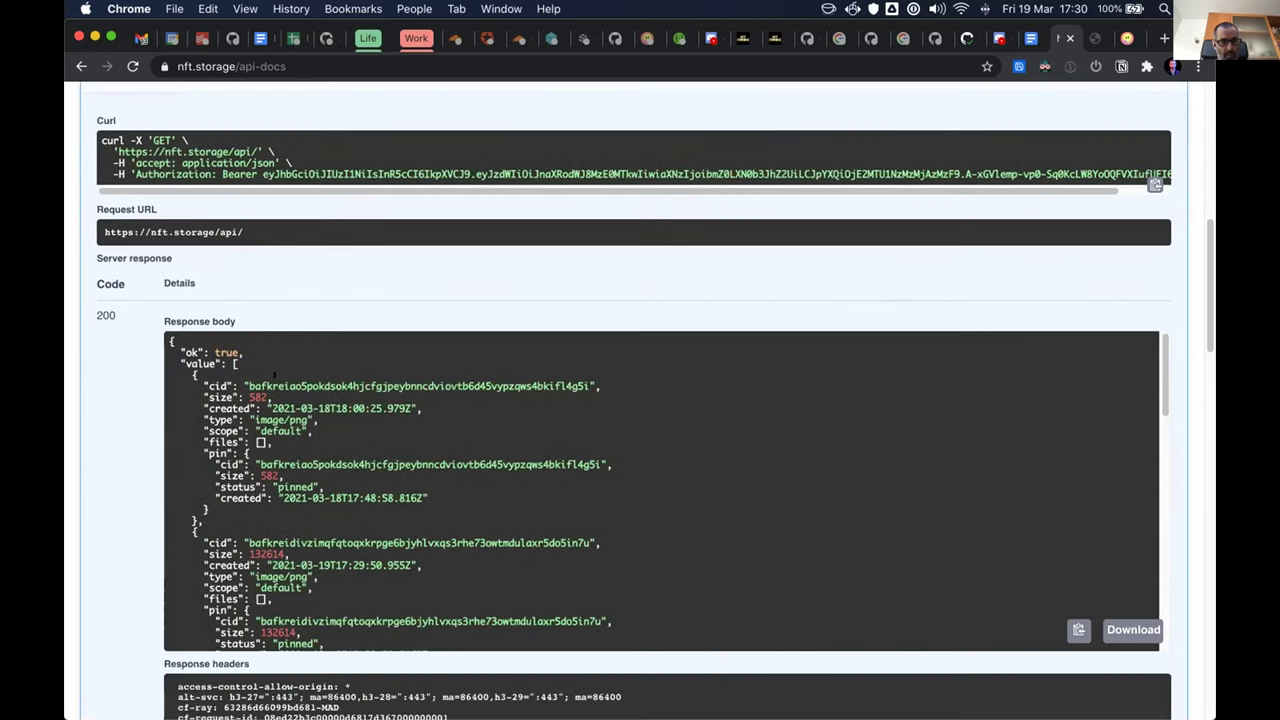
pyautogui.moveTo(274, 375); pyautogui.dragTo(300, 543)
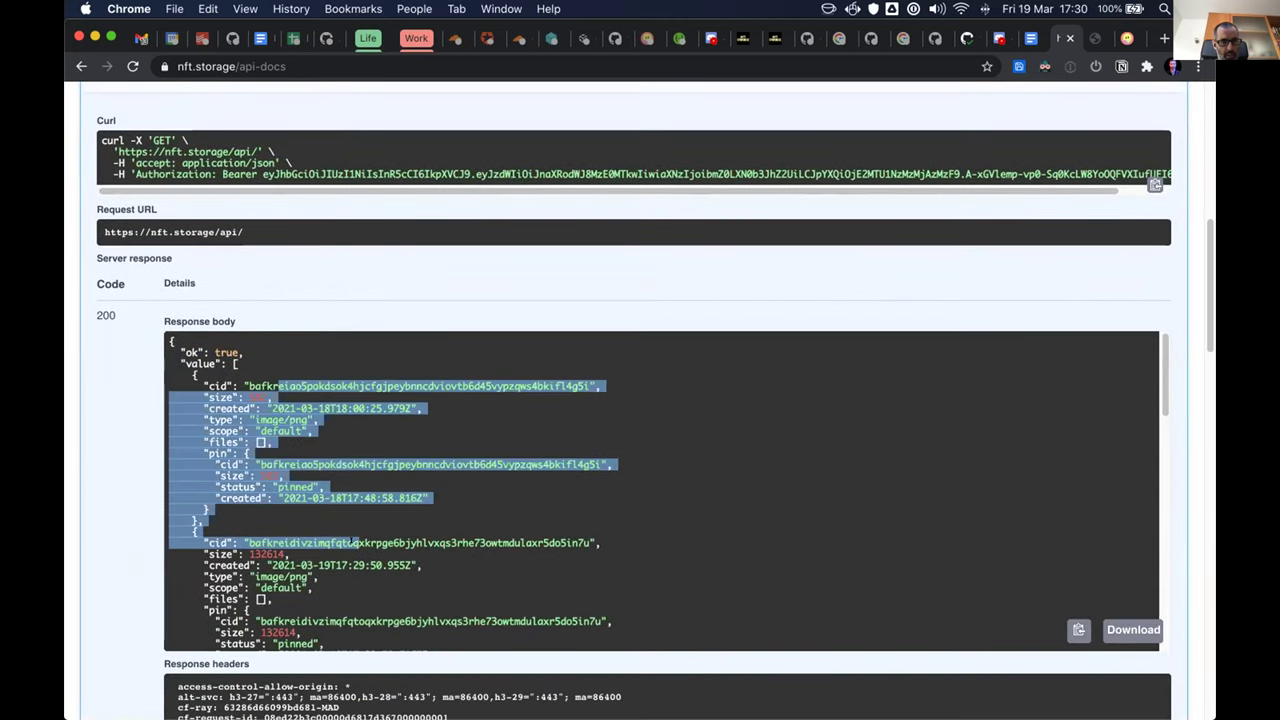
pyautogui.scroll(-10, 501, 481)
pyautogui.scroll(-5, 501, 481)
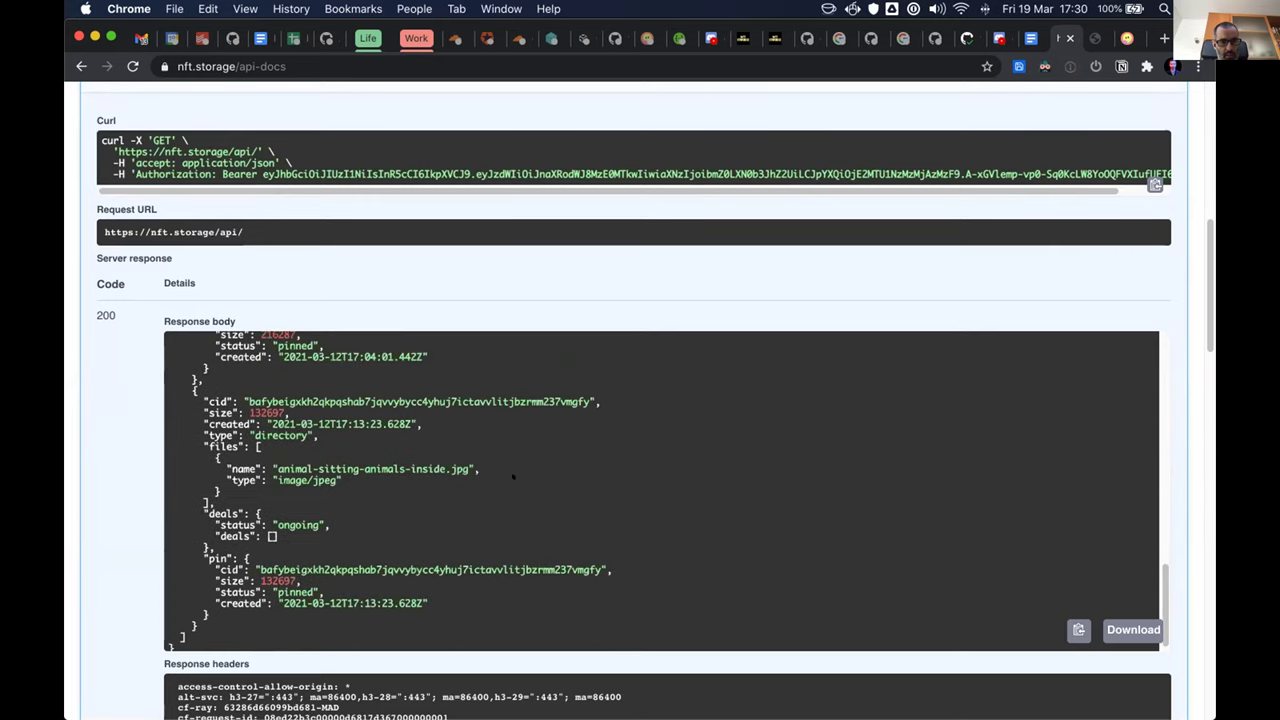
pyautogui.scroll(3, 363, 224)
pyautogui.scroll(10, 363, 224)
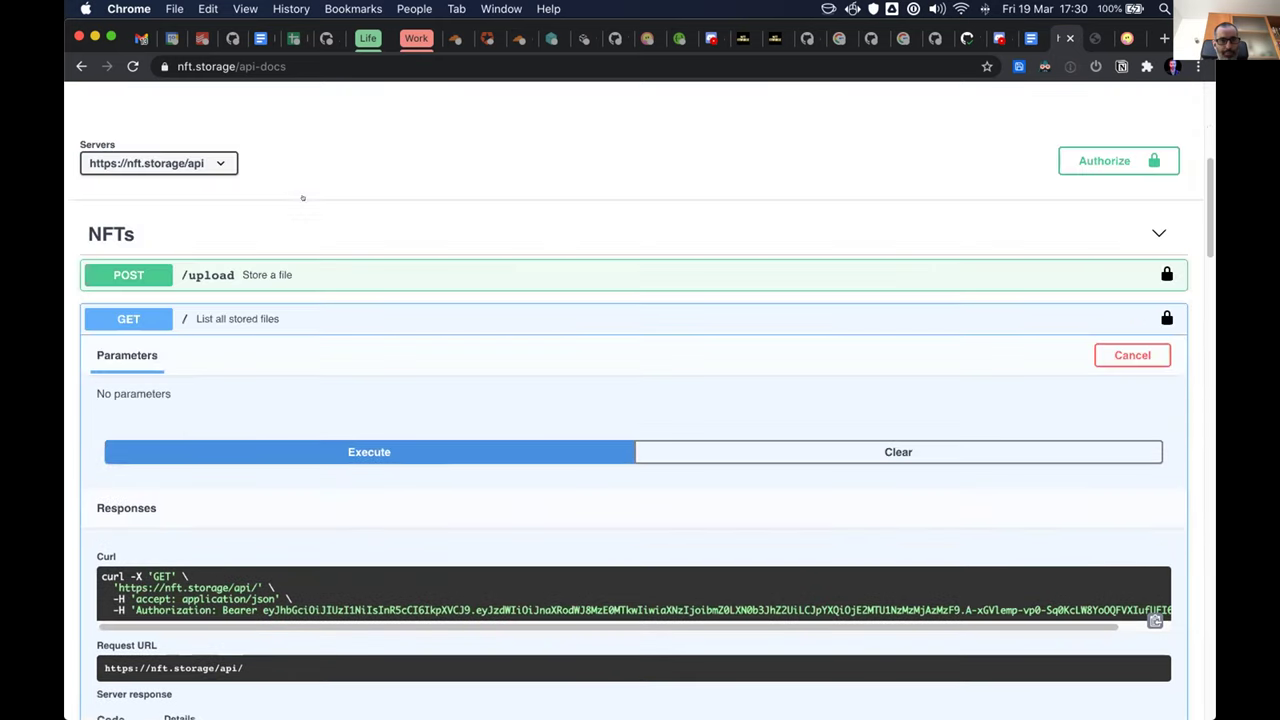
pyautogui.click(248, 316)
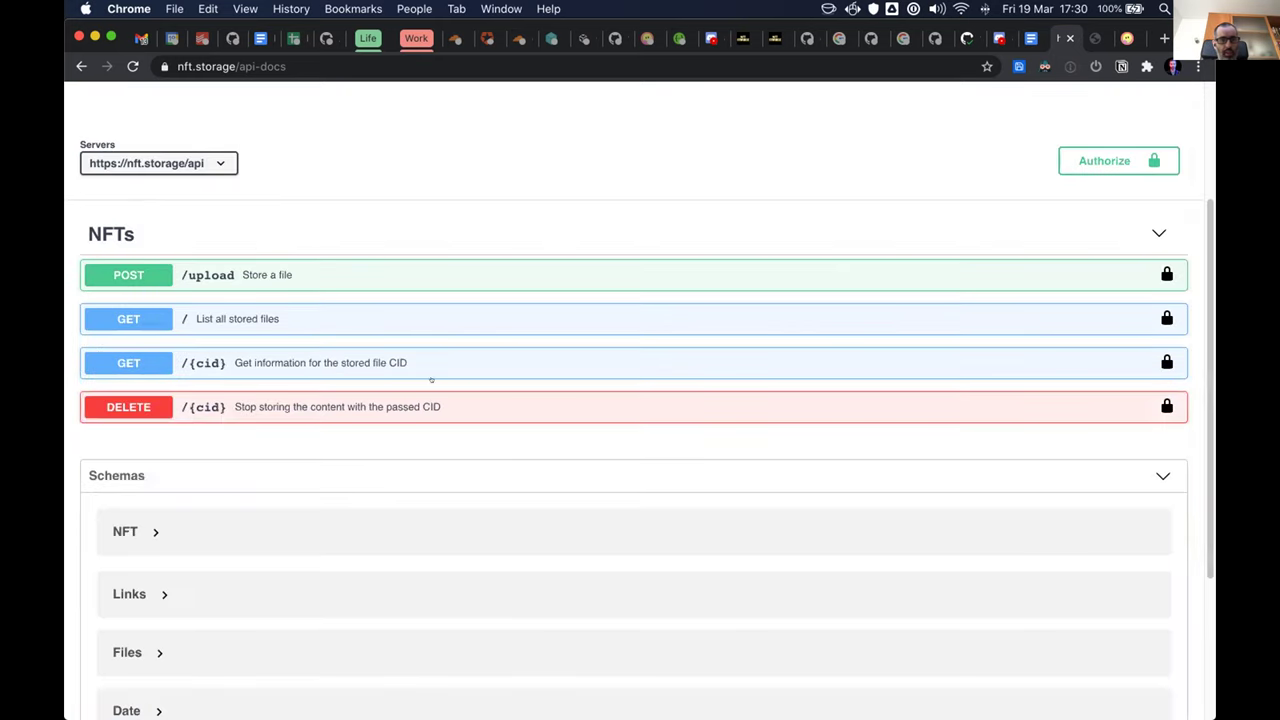
# Step: Expand the NFT schema under Schemas and read through its fields
pyautogui.scroll(-4, 274, 290)
pyautogui.scroll(2, 180, 340)
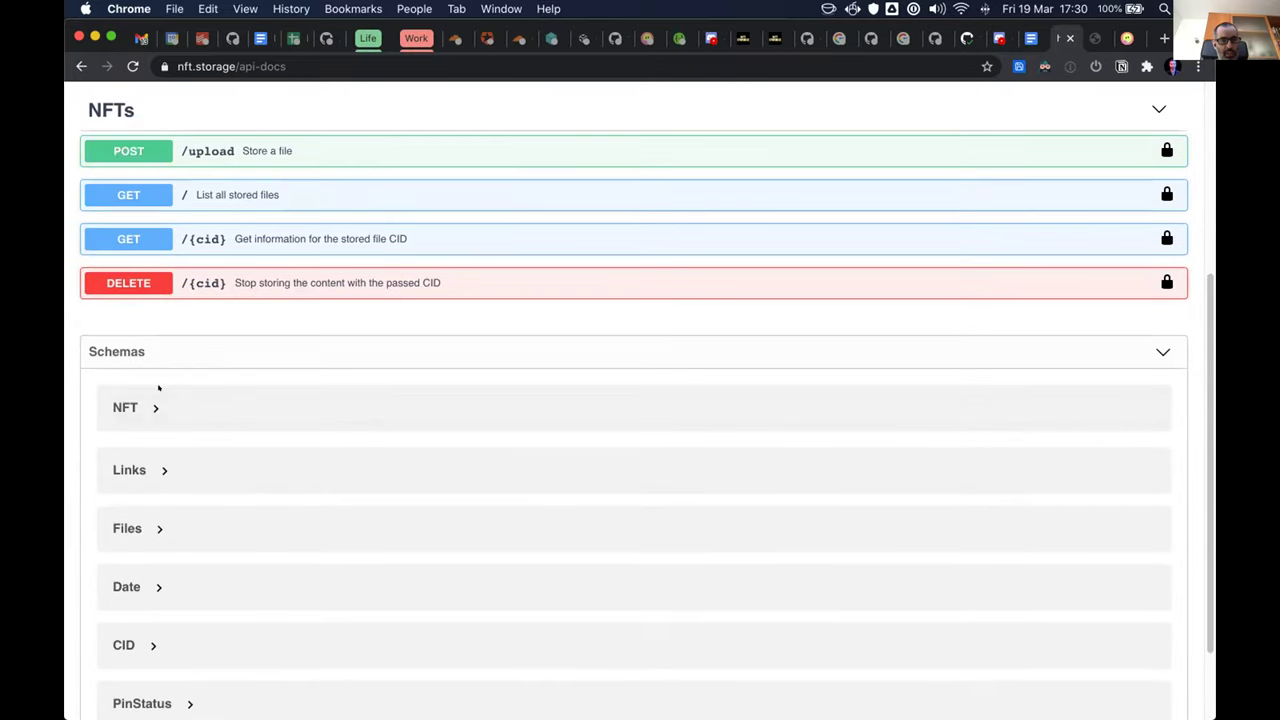
pyautogui.scroll(-3, 231, 349)
pyautogui.click(233, 300)
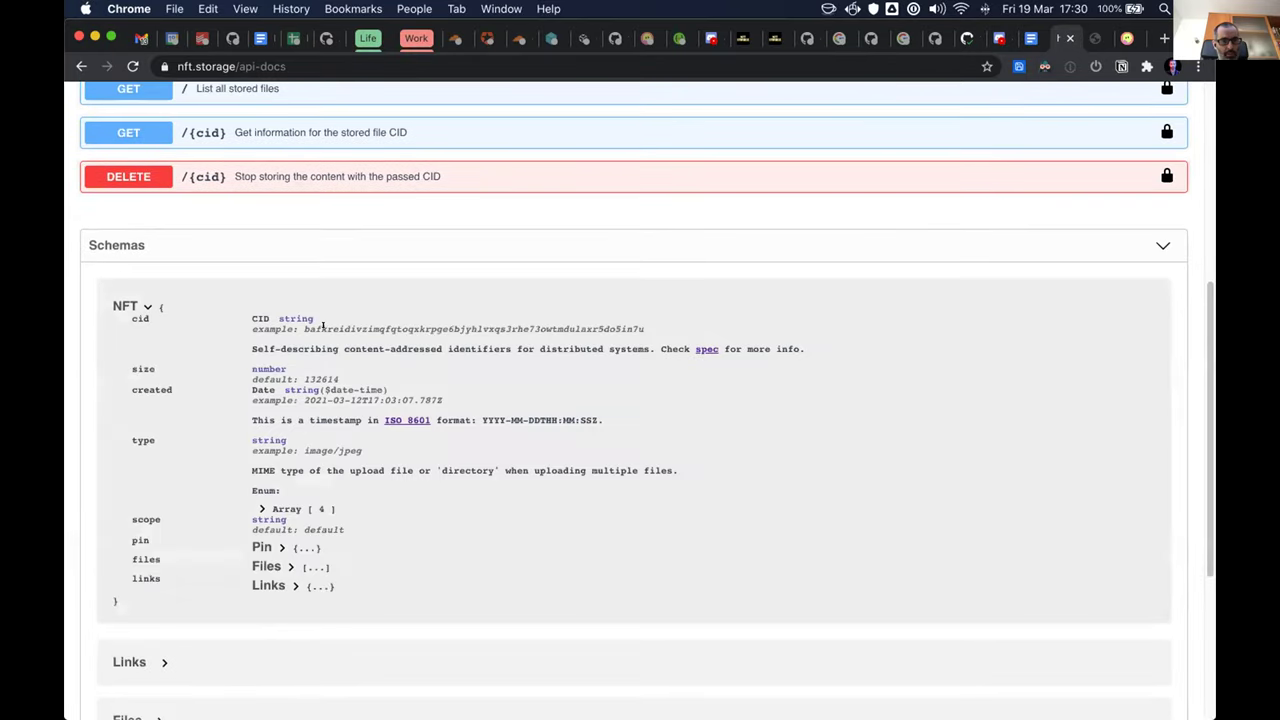
pyautogui.moveTo(246, 318); pyautogui.dragTo(340, 595)
pyautogui.click(437, 480)
pyautogui.scroll(-1, 437, 480)
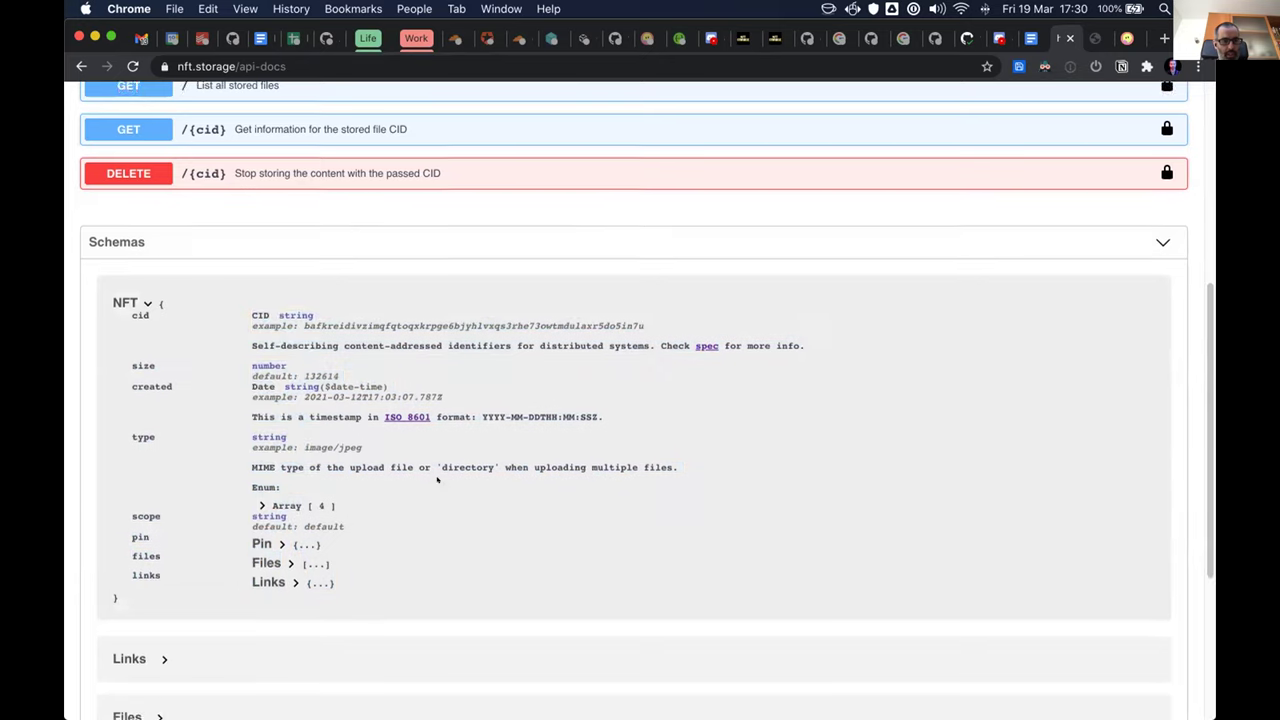
pyautogui.scroll(-2, 437, 480)
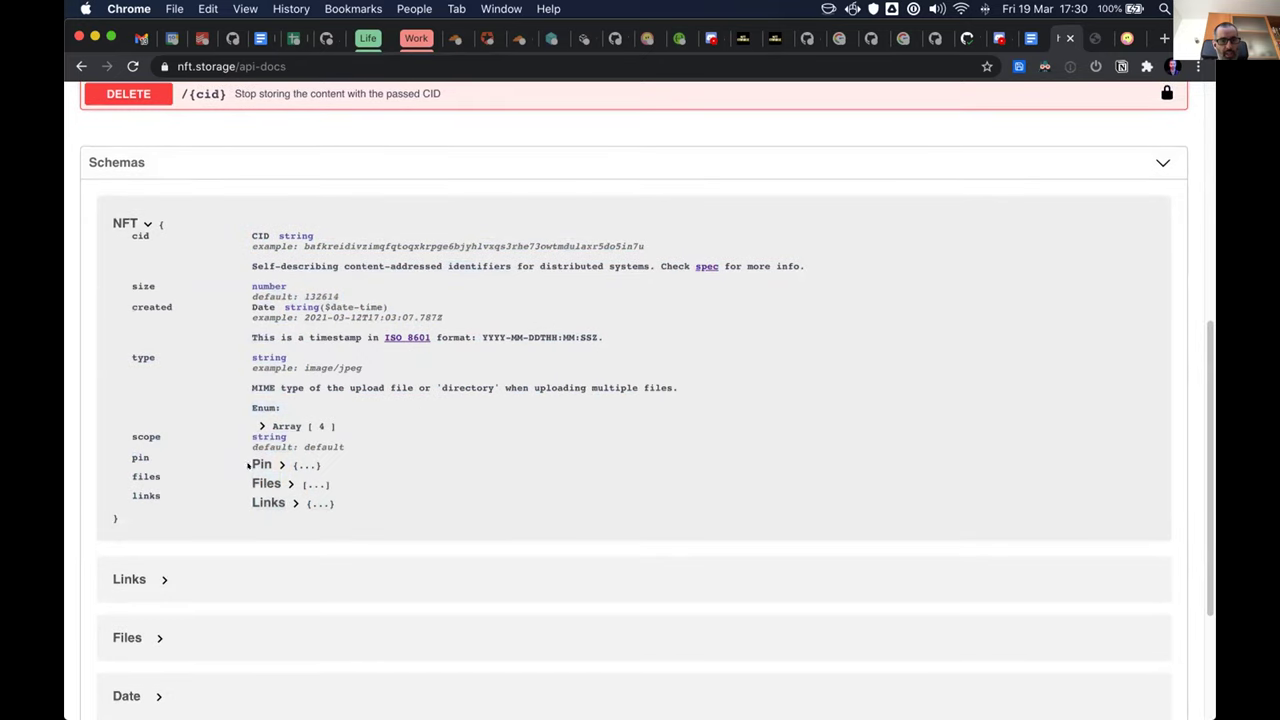
pyautogui.scroll(-1, 398, 416)
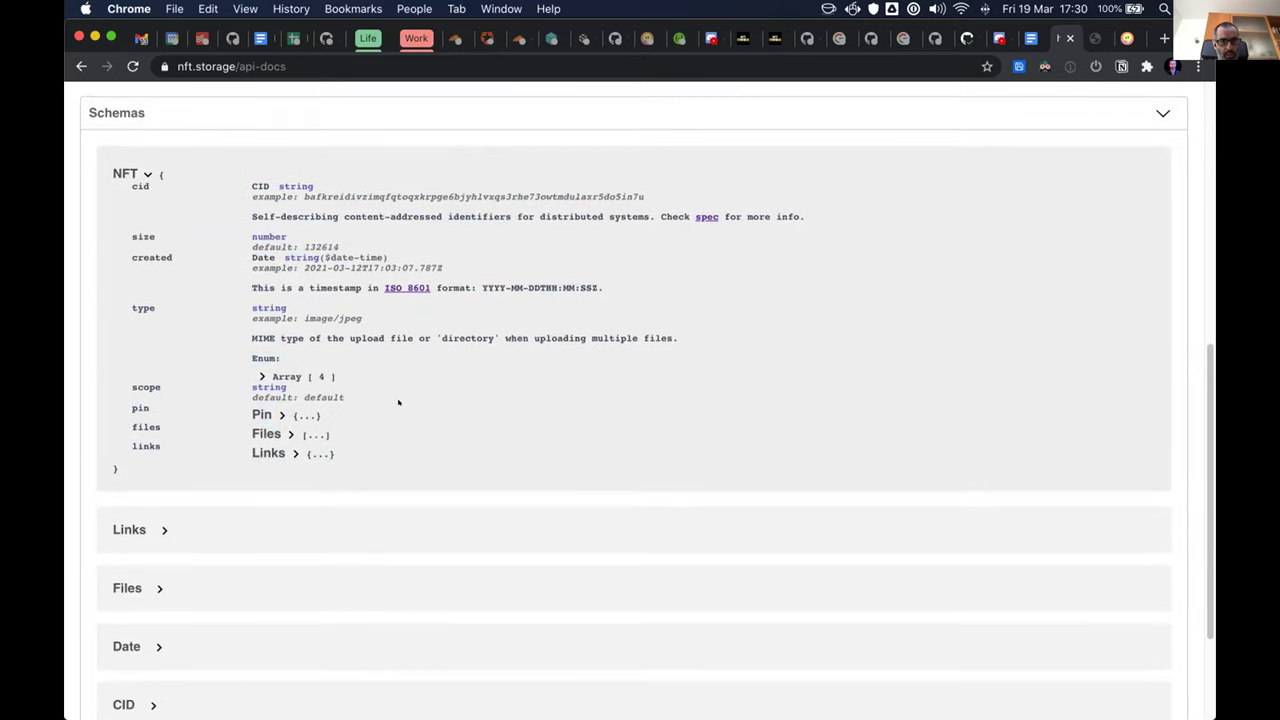
# Step: Expand the nested Pin, Files array with its file item, and Links objects
pyautogui.click(280, 414)
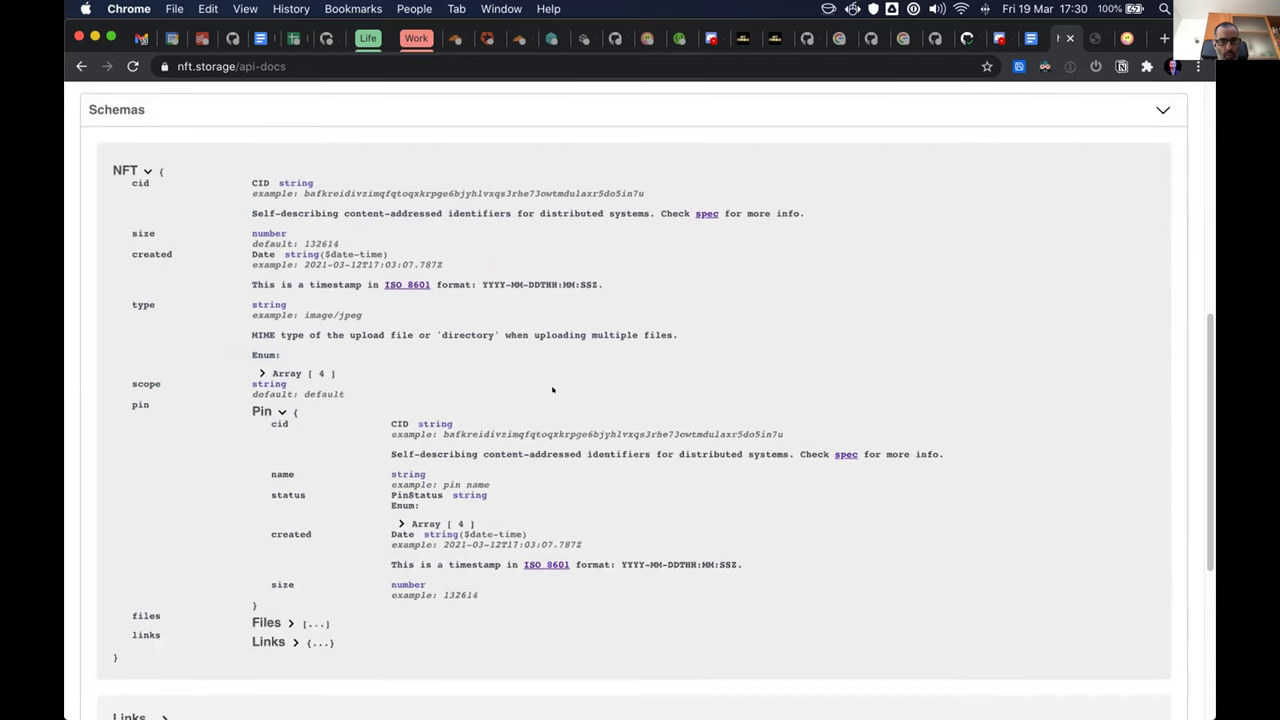
pyautogui.scroll(-3, 308, 262)
pyautogui.scroll(1, 309, 338)
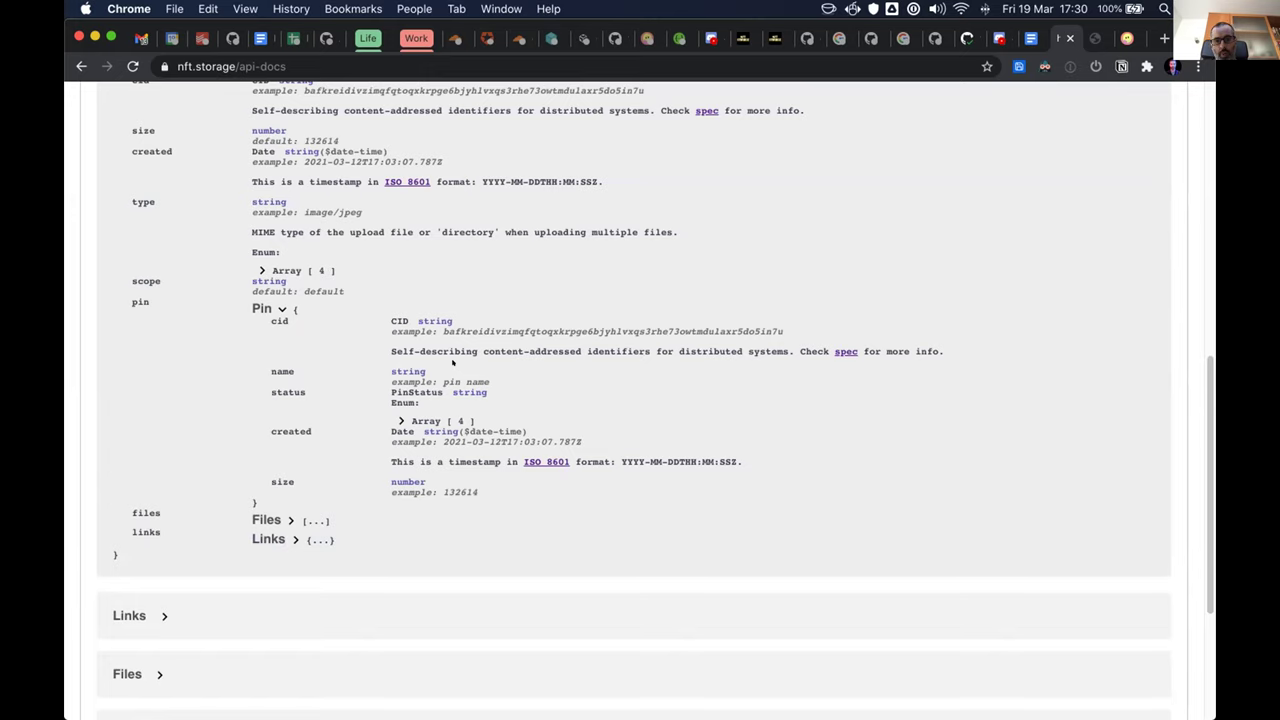
pyautogui.scroll(-1, 516, 378)
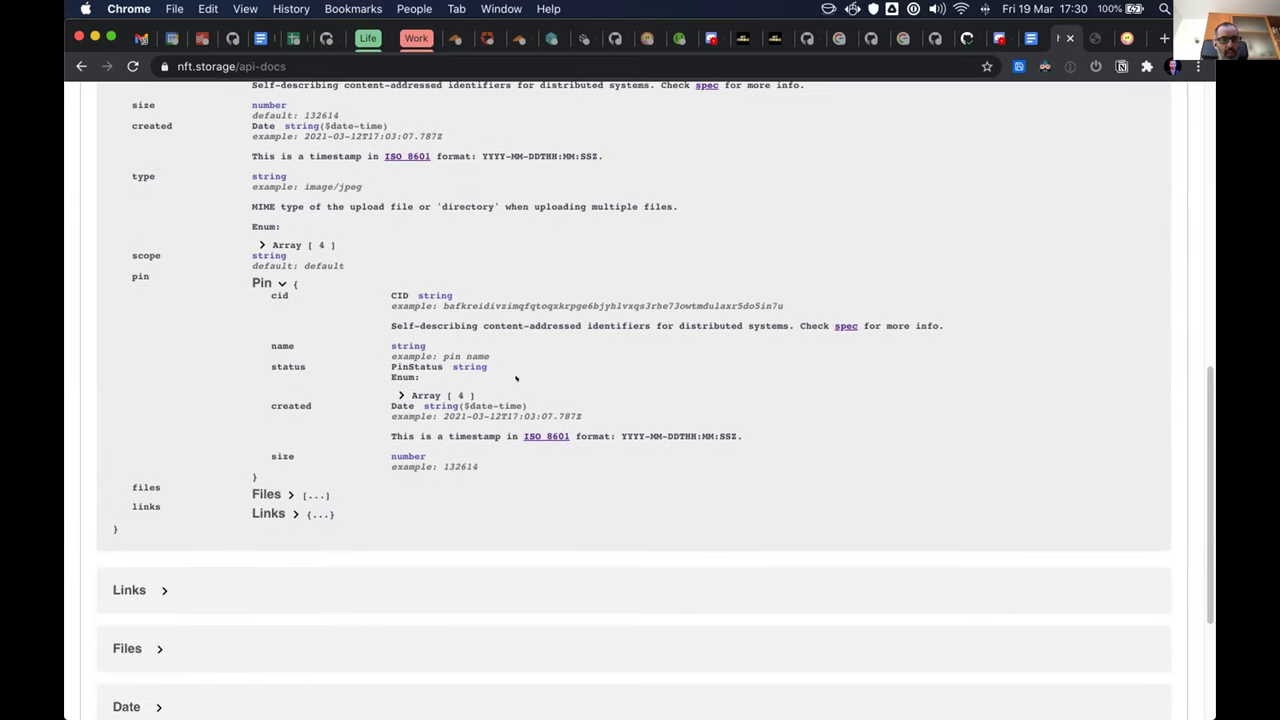
pyautogui.click(290, 494)
pyautogui.scroll(-1, 450, 420)
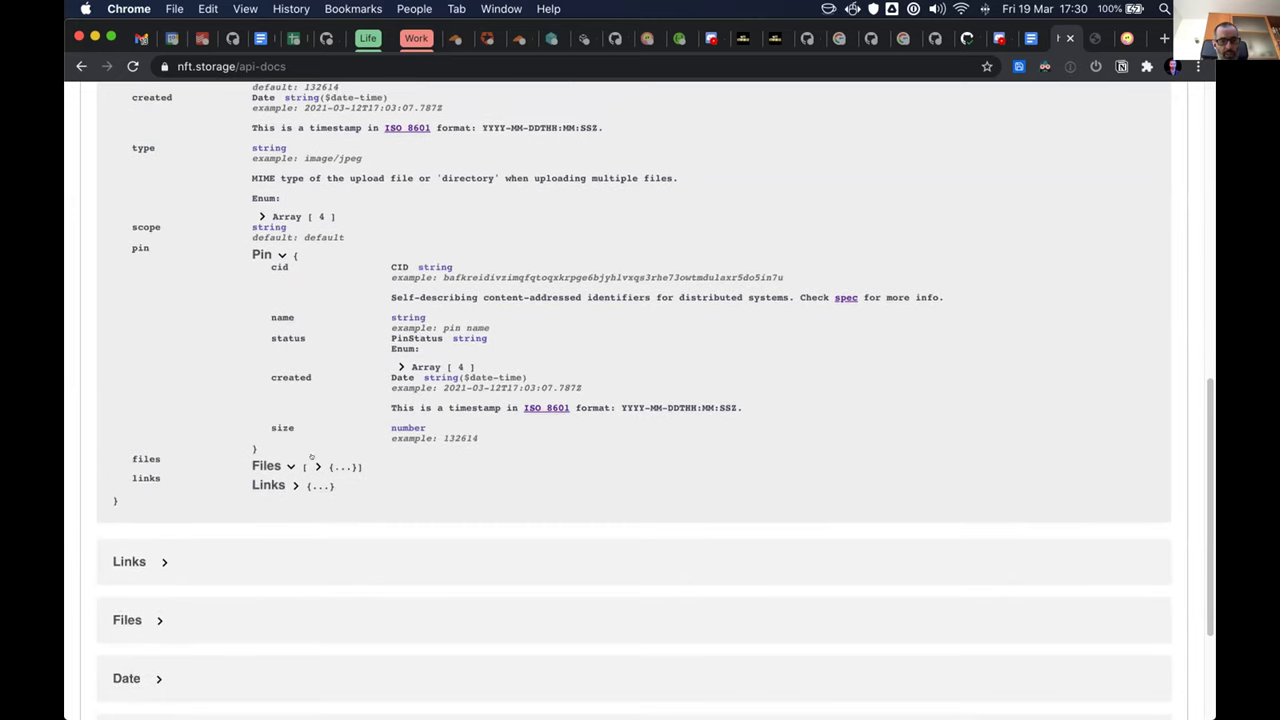
pyautogui.click(319, 464)
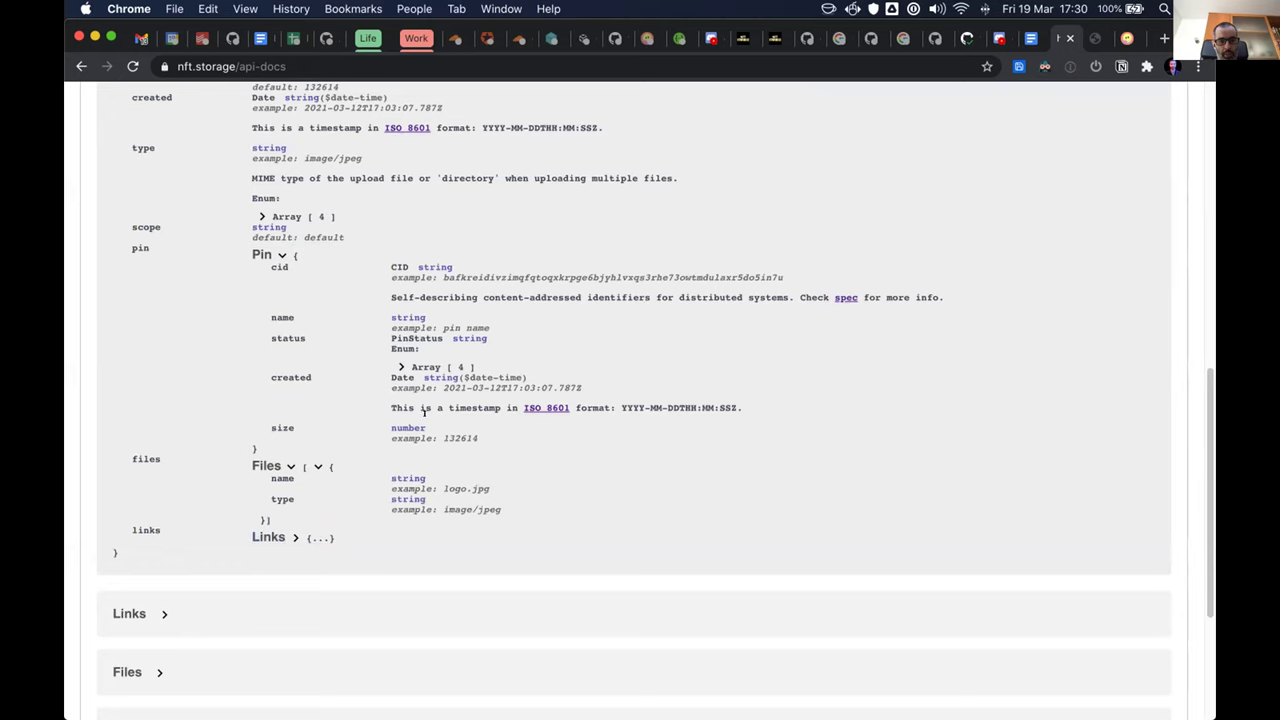
pyautogui.scroll(-4, 466, 401)
pyautogui.click(293, 377)
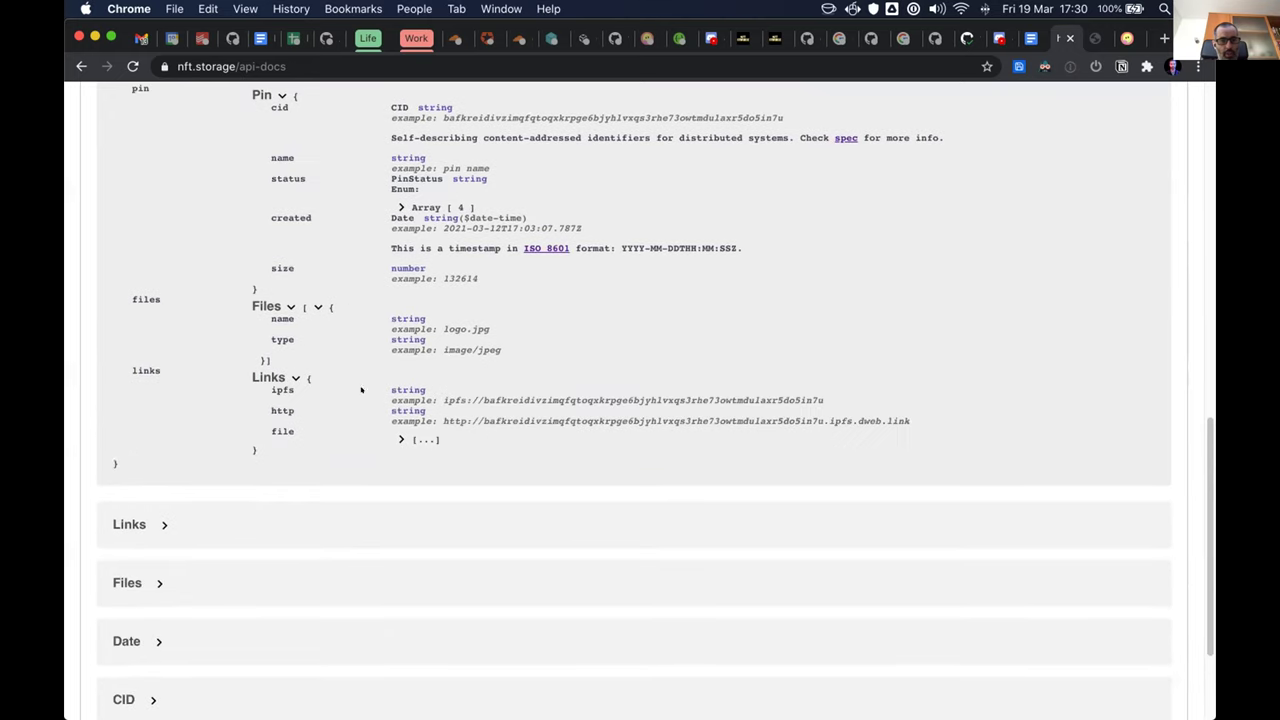
pyautogui.scroll(1, 450, 402)
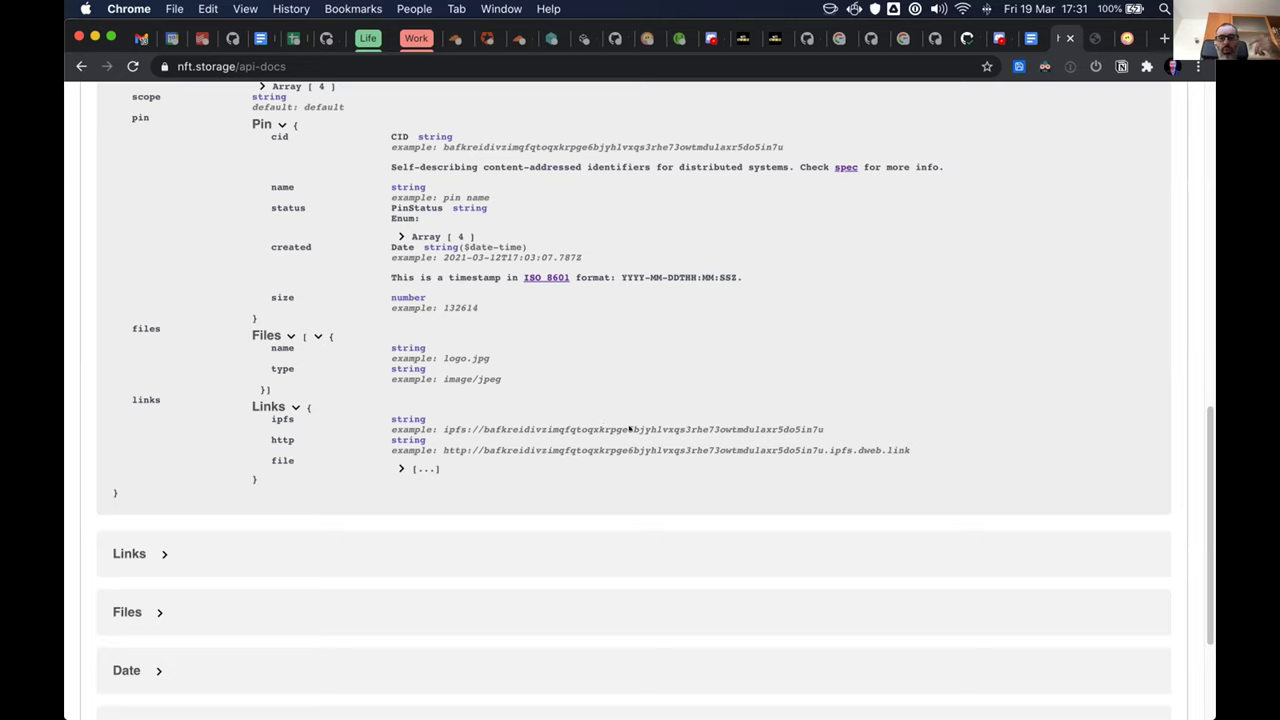
# Step: Select the CIDs in the http and ipfs example links, then the ipfs:// prefix
pyautogui.doubleClick(681, 440)
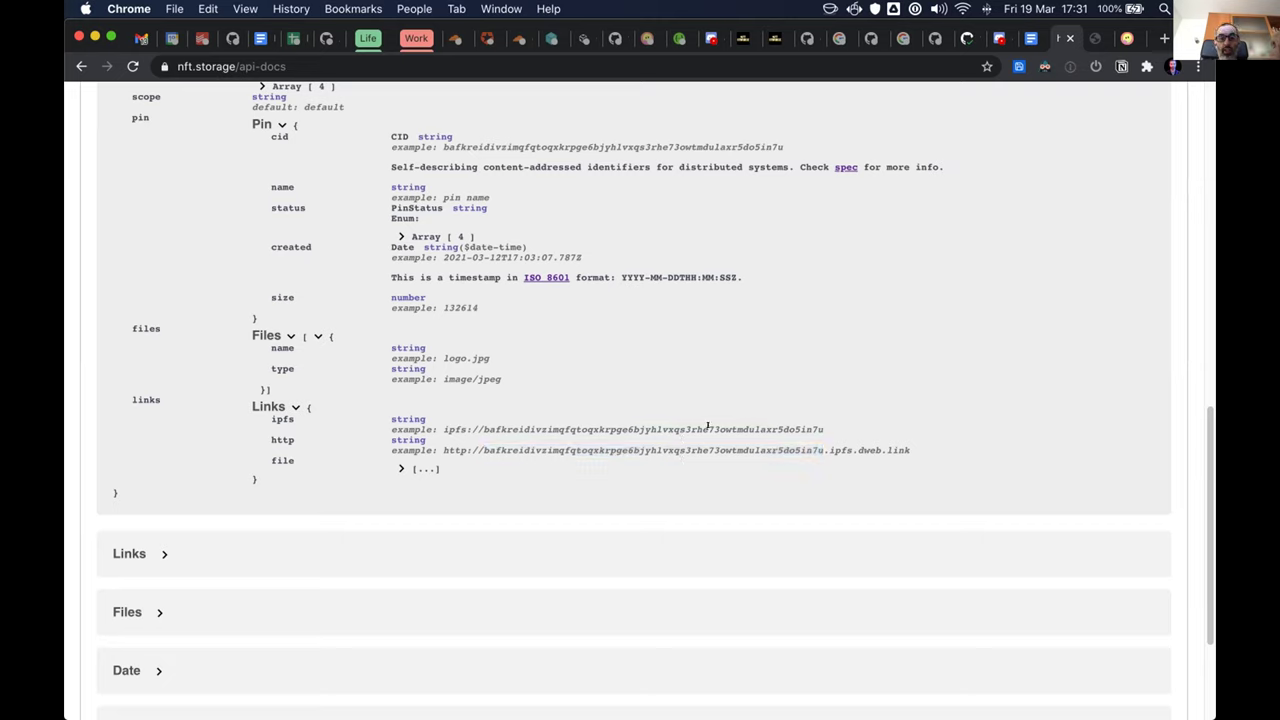
pyautogui.doubleClick(708, 428)
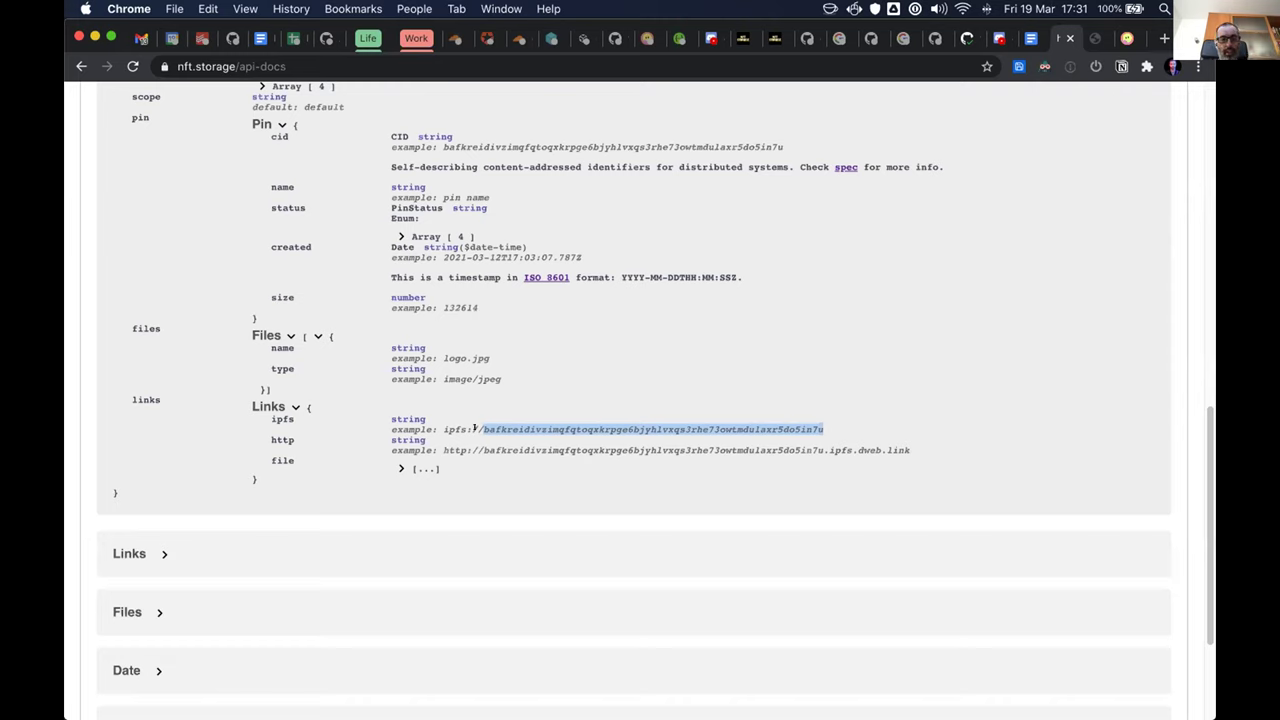
pyautogui.moveTo(443, 428); pyautogui.dragTo(911, 443)
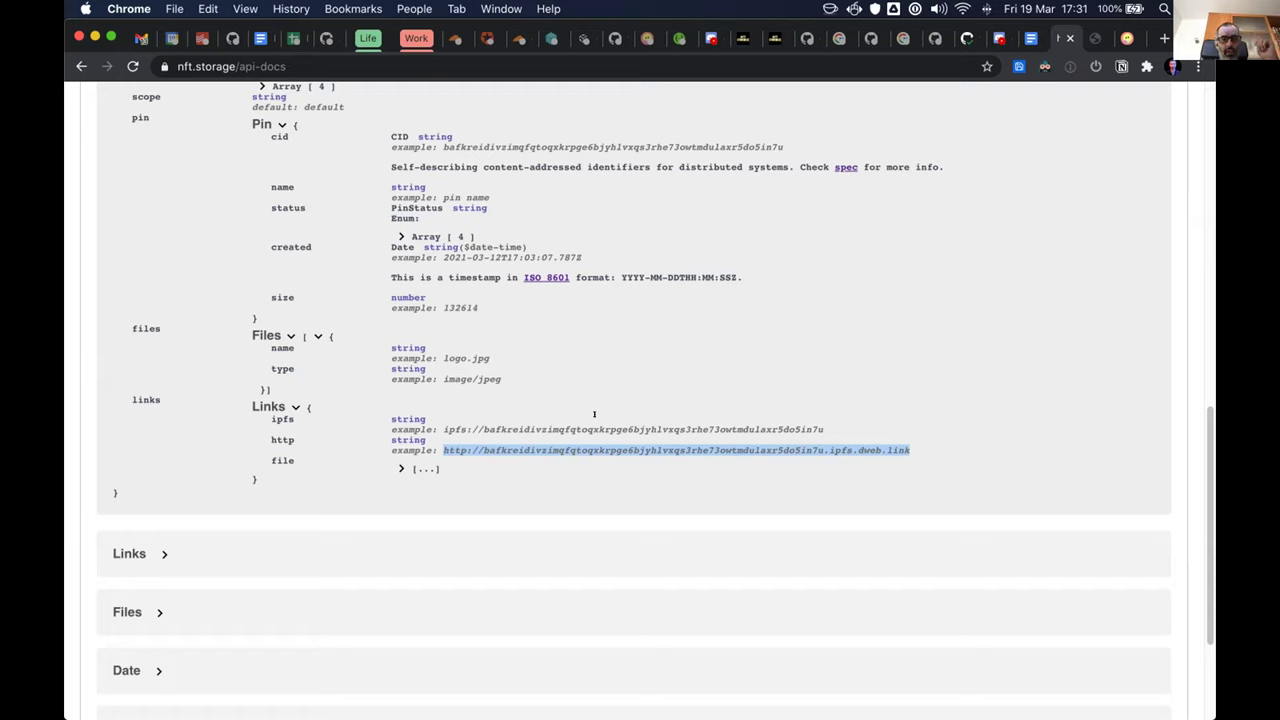
# Step: Scroll through the NFT schema definitions and clear the selected example link
pyautogui.scroll(-5, 593, 413)
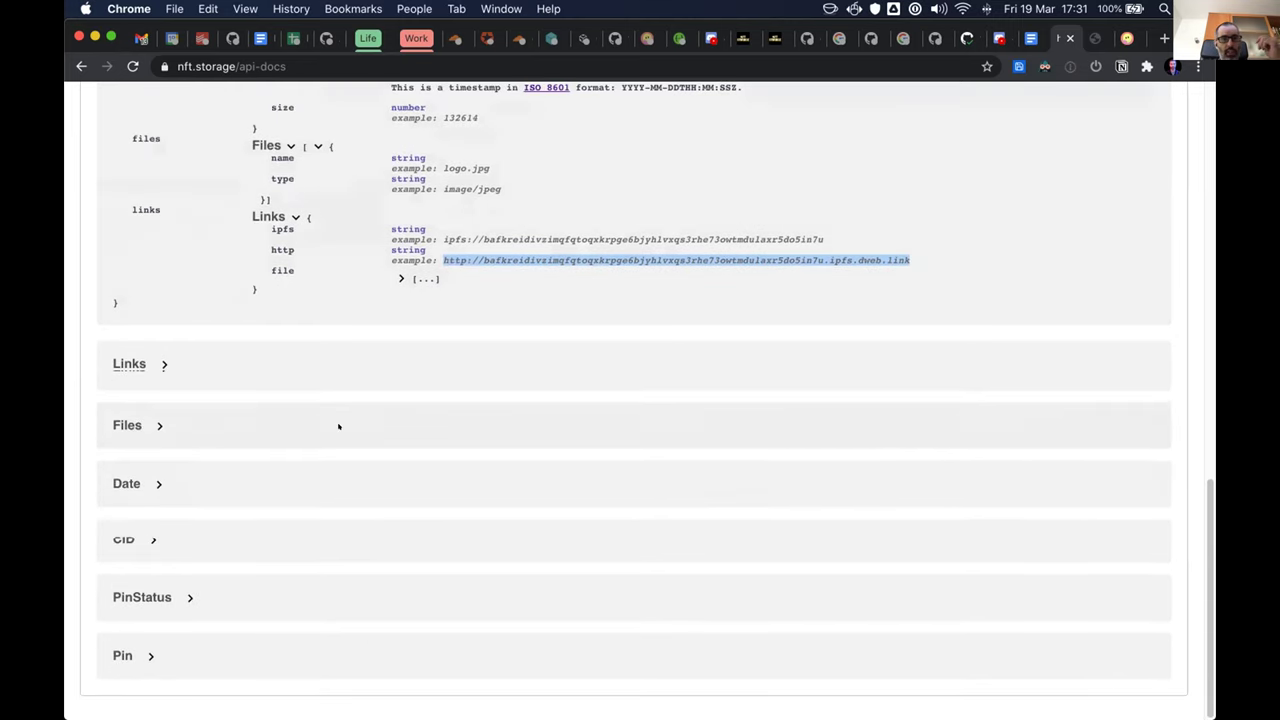
pyautogui.scroll(4, 337, 427)
pyautogui.scroll(-4, 337, 428)
pyautogui.scroll(1, 286, 426)
pyautogui.scroll(5, 284, 425)
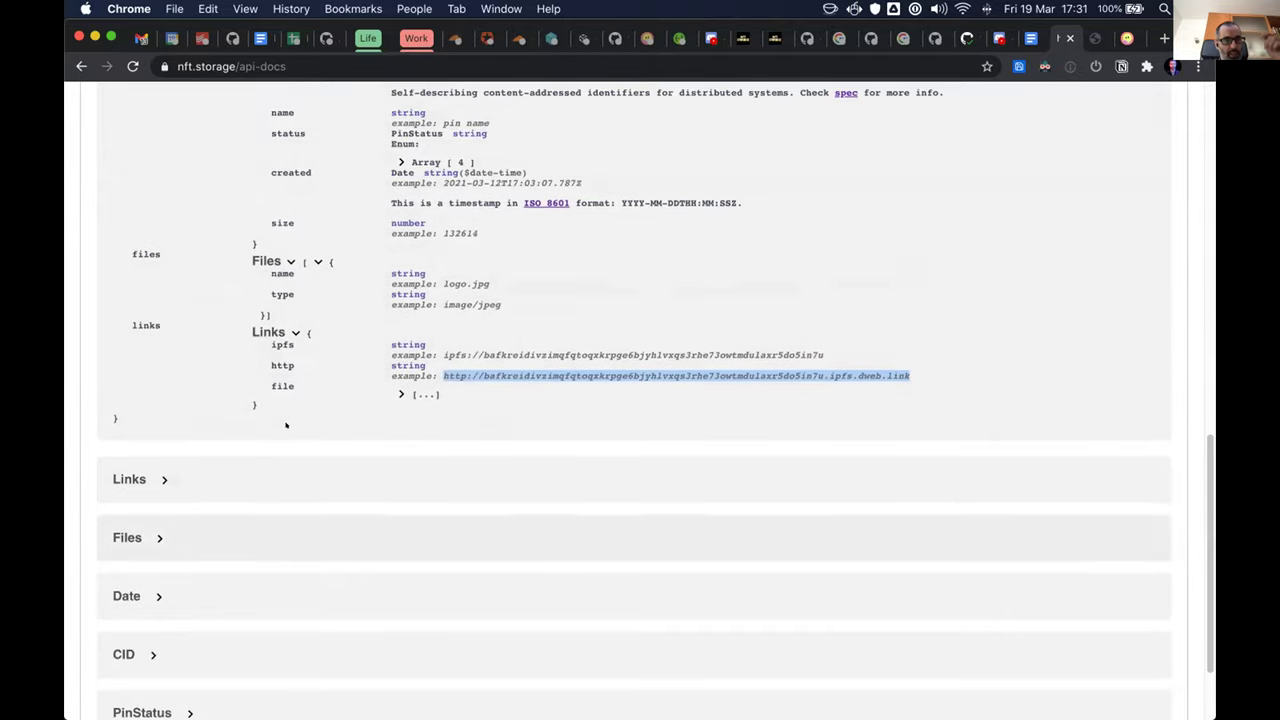
pyautogui.scroll(2, 284, 387)
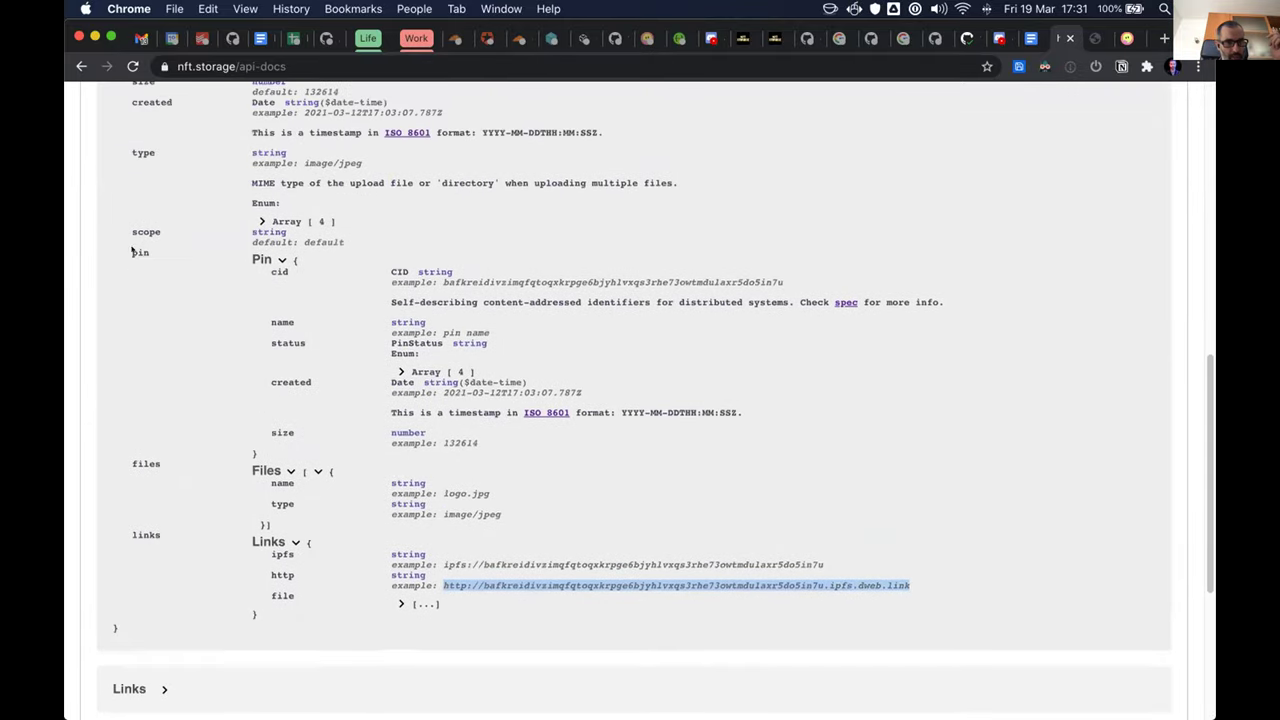
pyautogui.scroll(4, 133, 252)
pyautogui.scroll(-2, 386, 298)
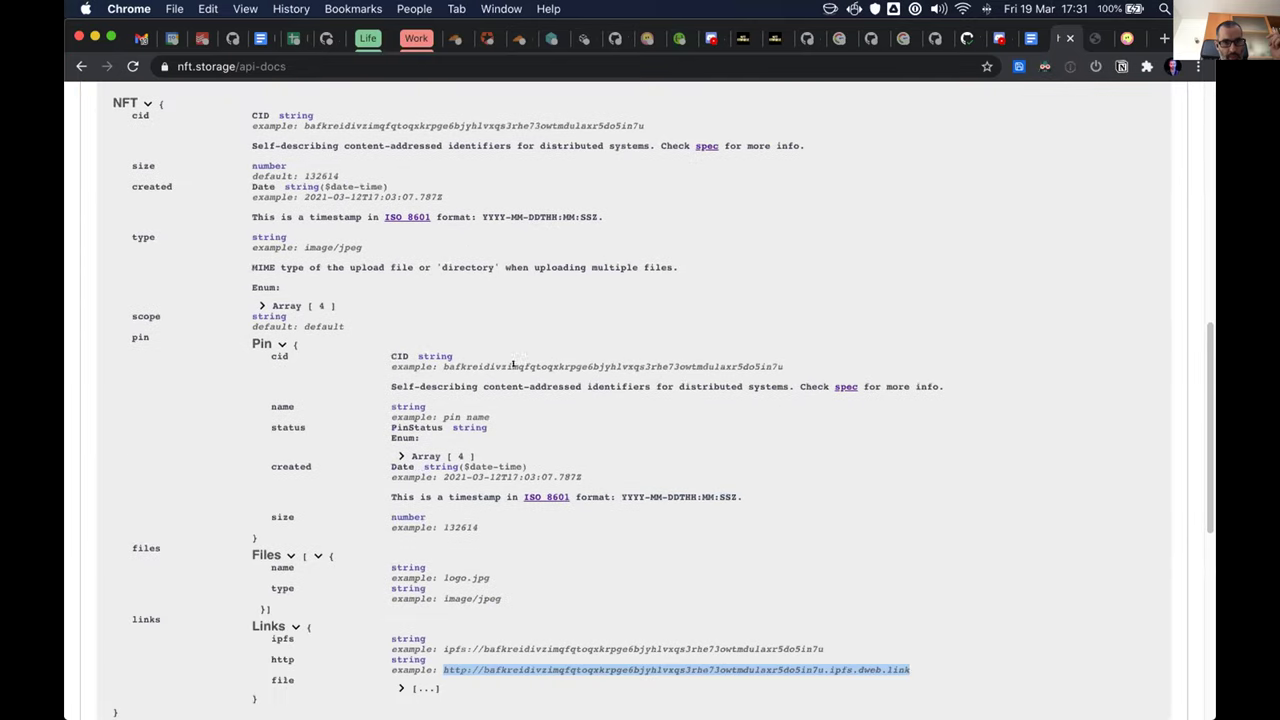
pyautogui.click(390, 300)
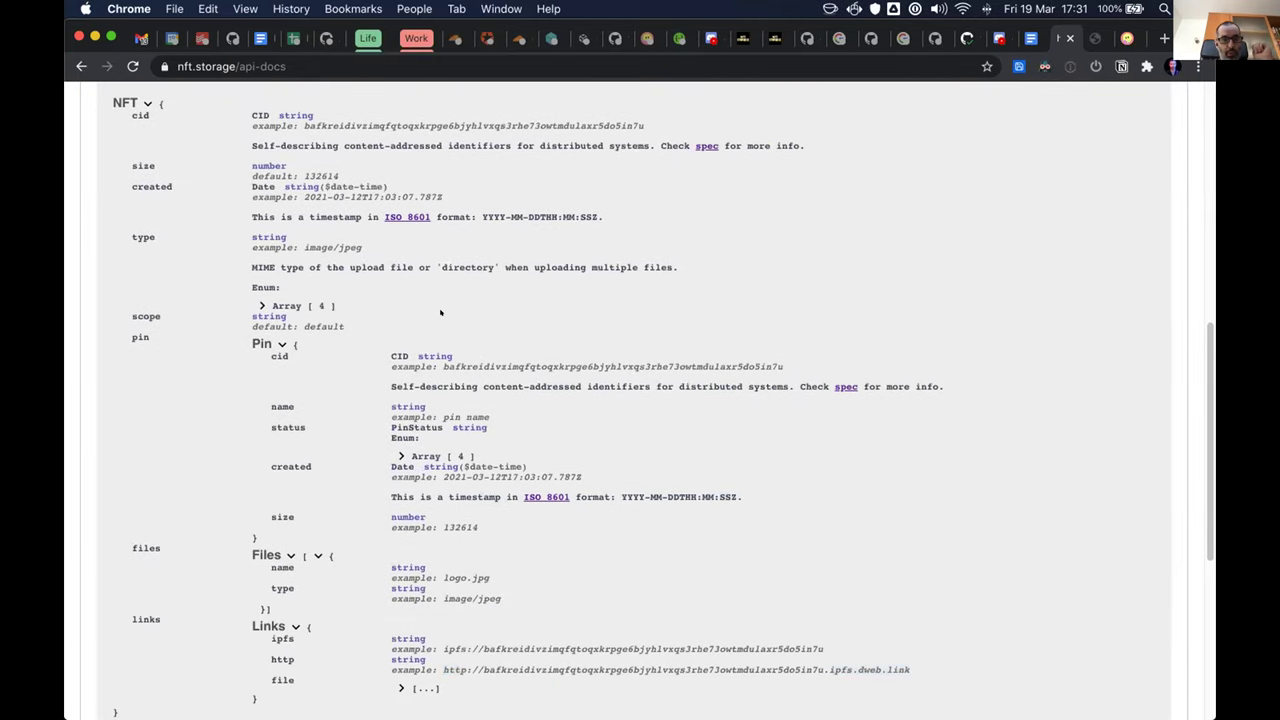
# Step: Scroll up to the NFTs section listing POST /upload, GET /, GET /{cid} and DELETE /{cid}
pyautogui.scroll(-2, 440, 310)
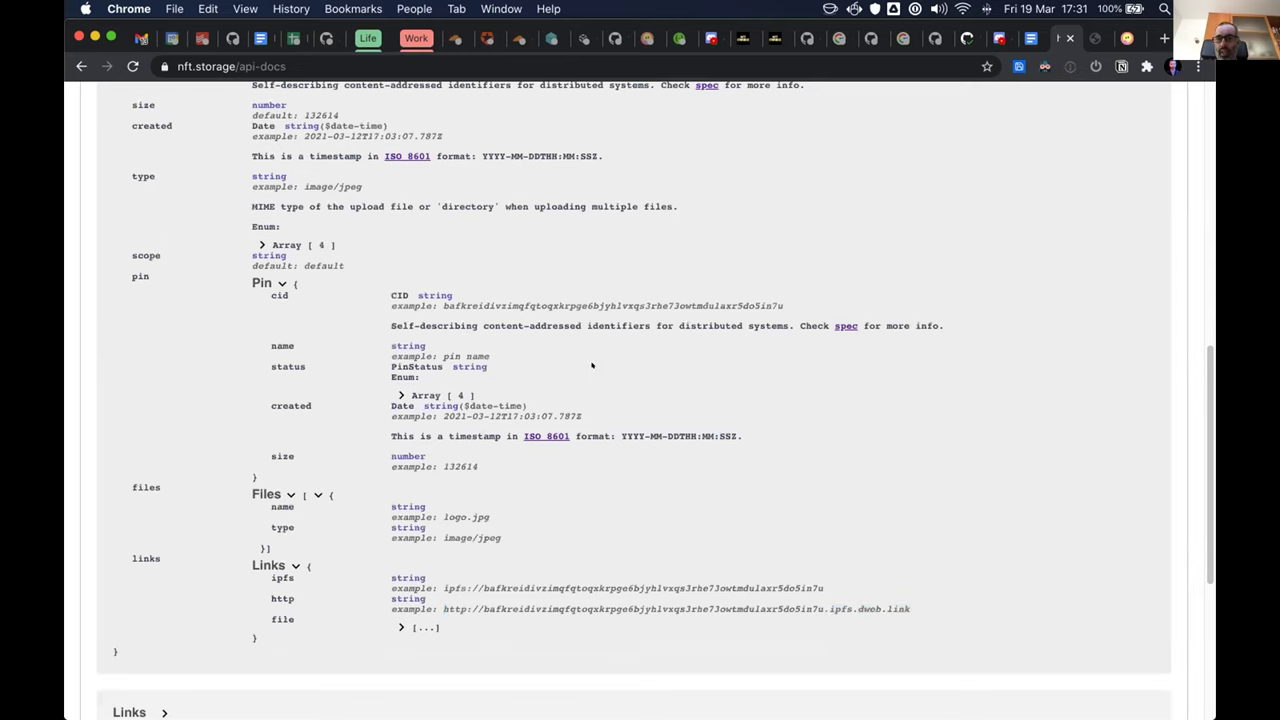
pyautogui.scroll(1, 580, 372)
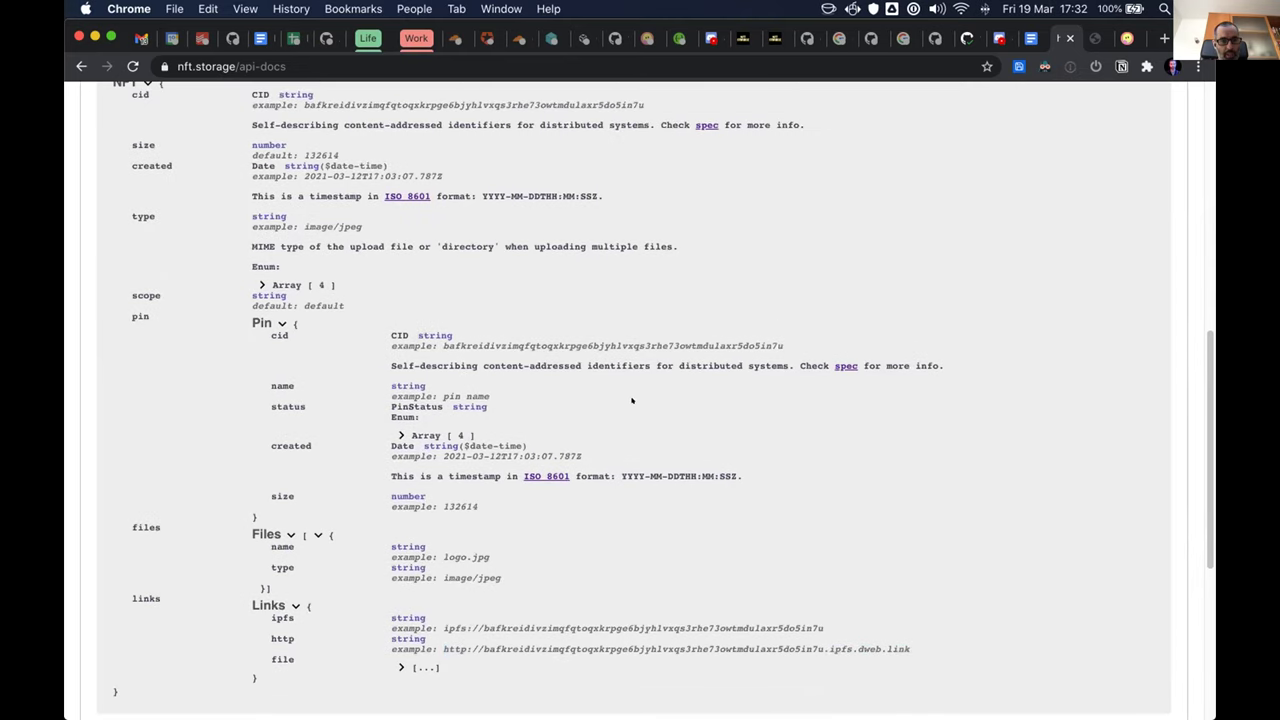
pyautogui.scroll(3, 512, 374)
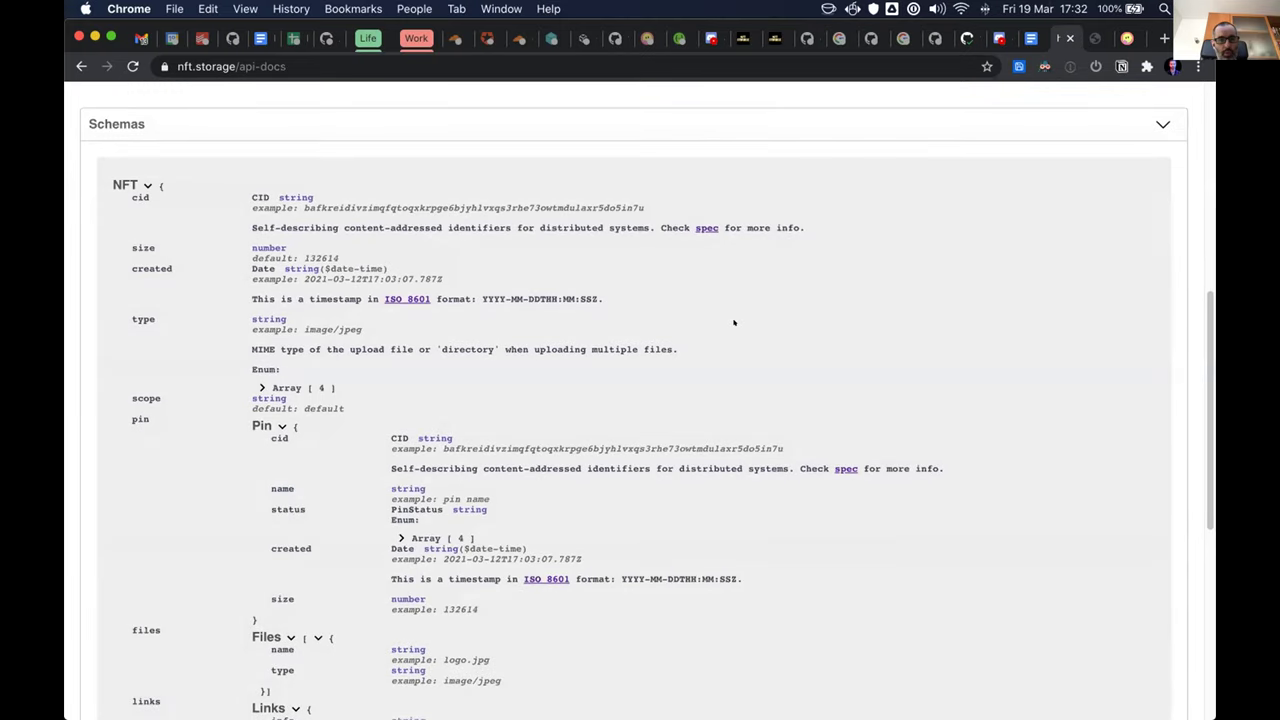
pyautogui.scroll(5, 822, 375)
pyautogui.scroll(8, 818, 368)
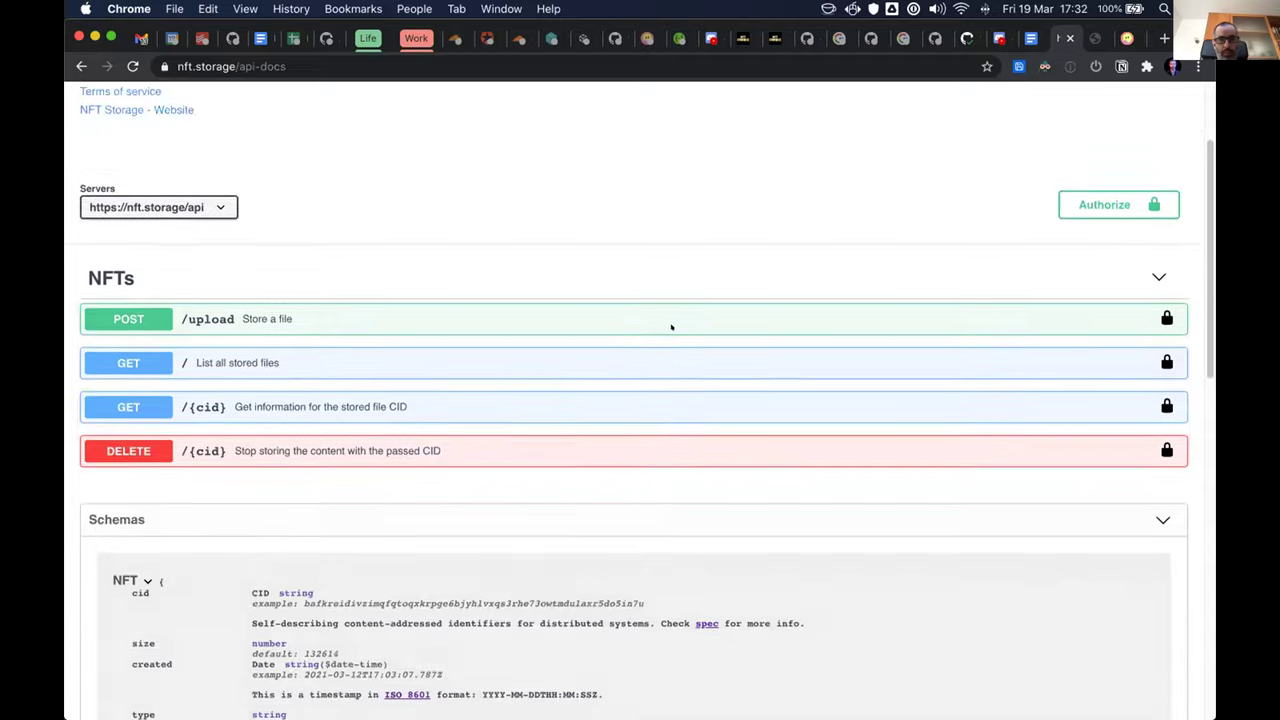
# Step: From the Files page, upload animal-sitting-animals-inside.jpg so it joins the stored files list
pyautogui.press('super+bracketleft')
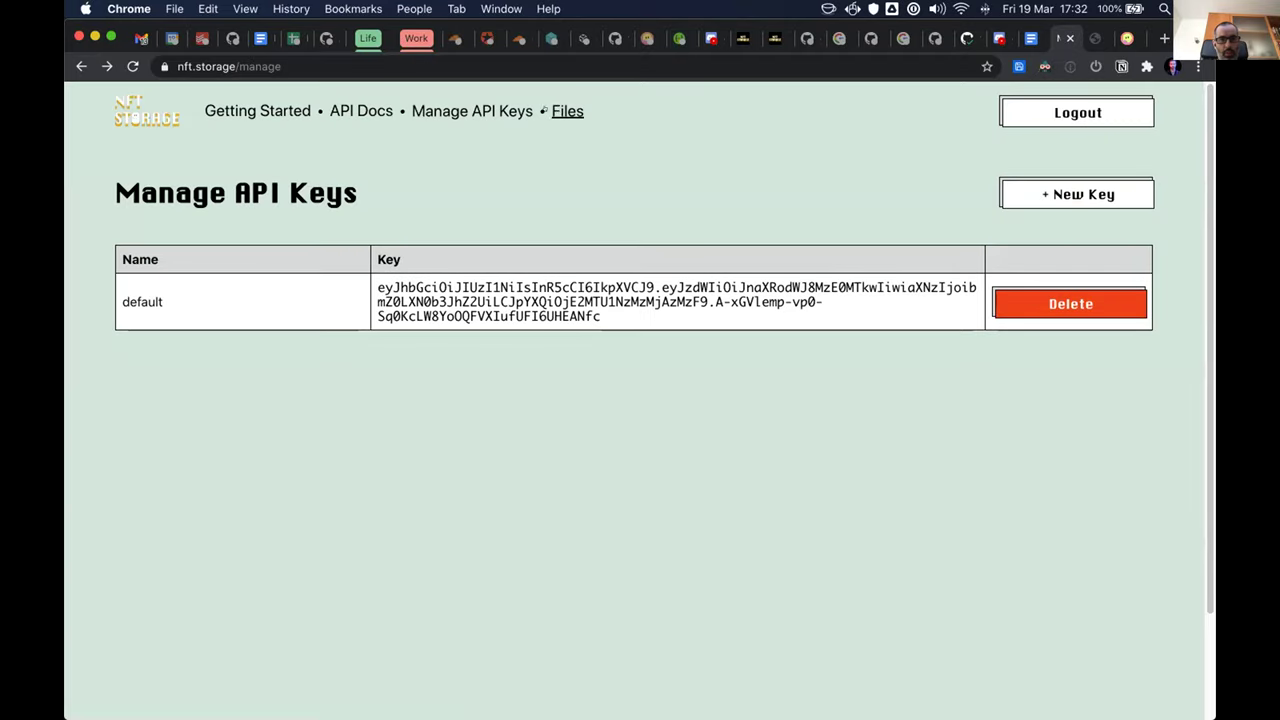
pyautogui.click(566, 111)
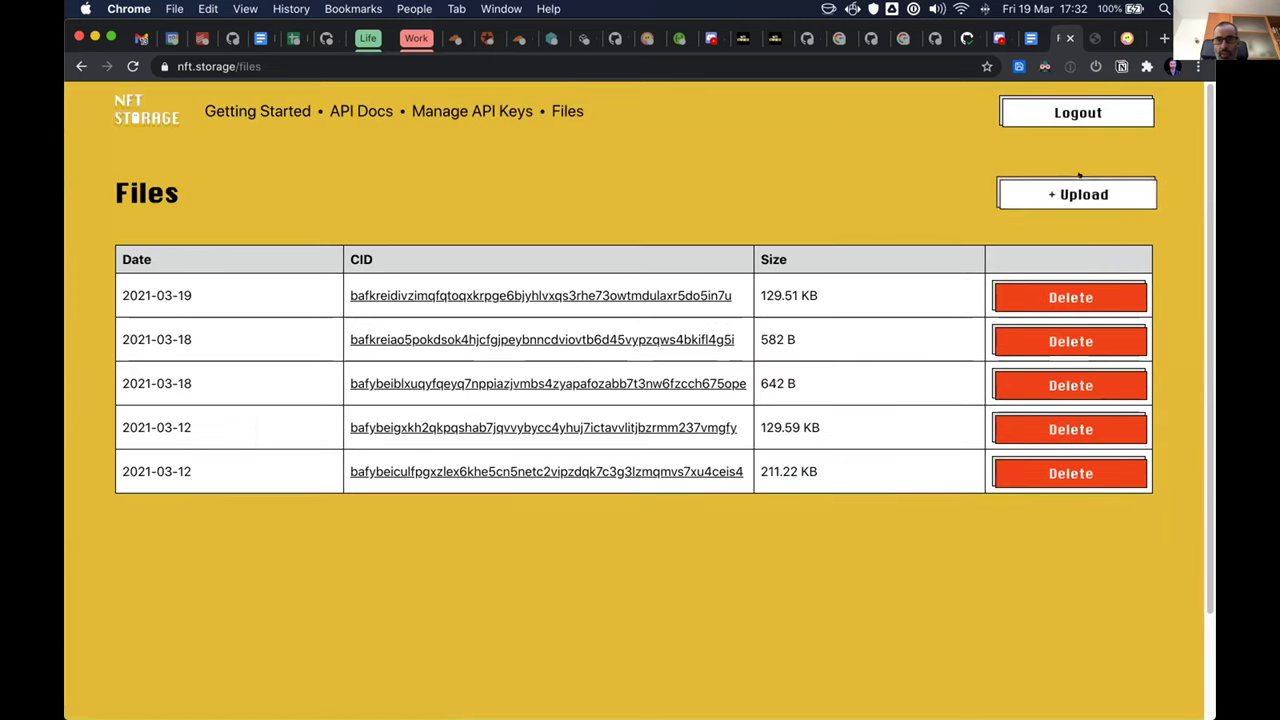
pyautogui.click(1080, 194)
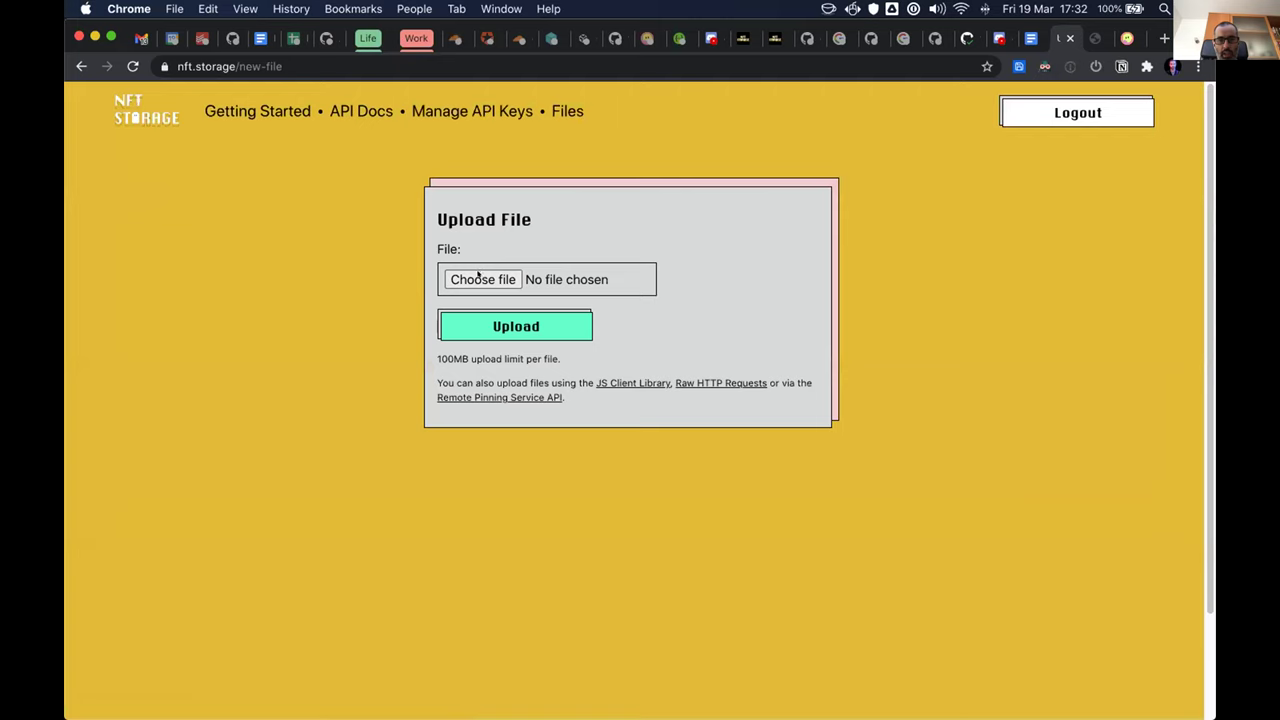
pyautogui.click(478, 277)
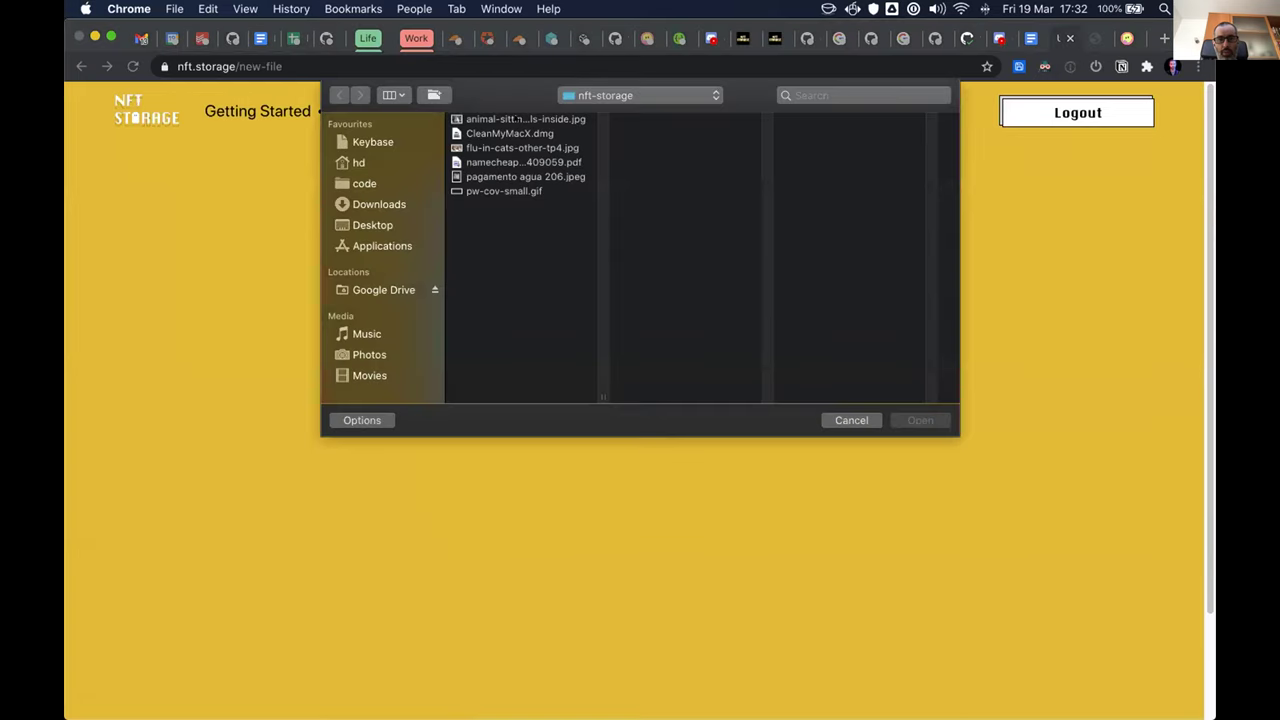
pyautogui.click(520, 119)
pyautogui.press('Return')
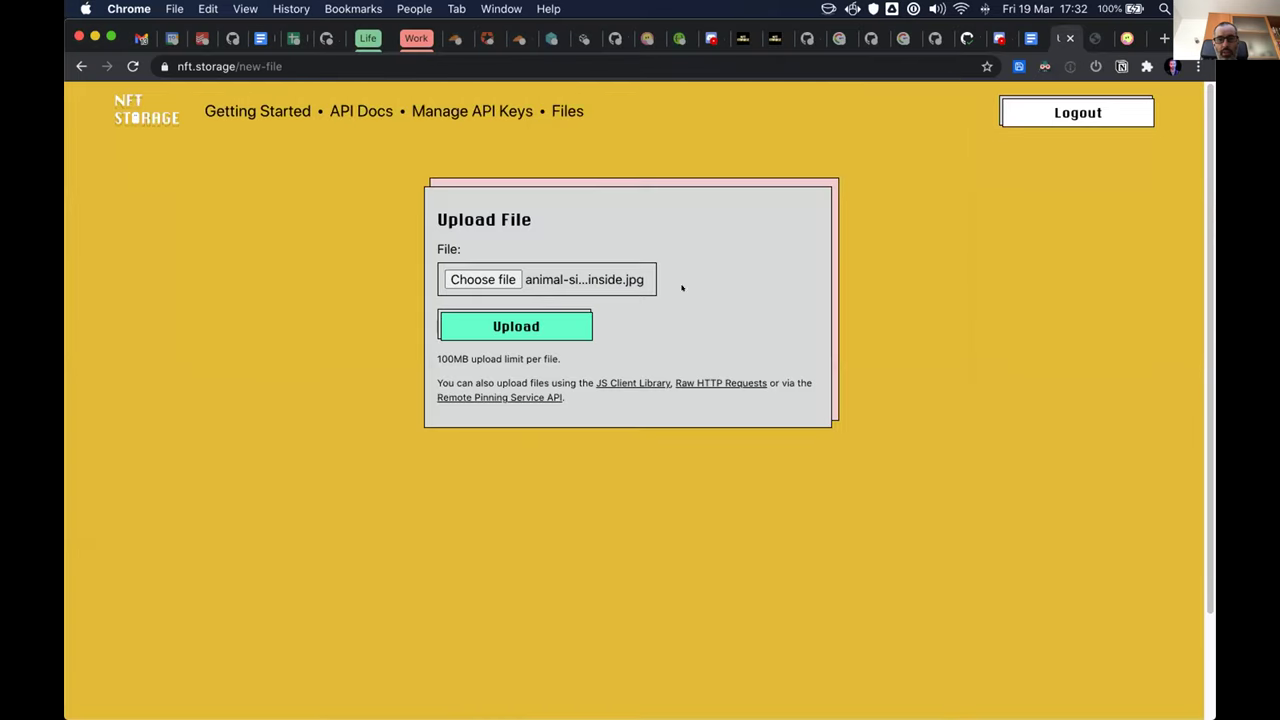
pyautogui.click(517, 315)
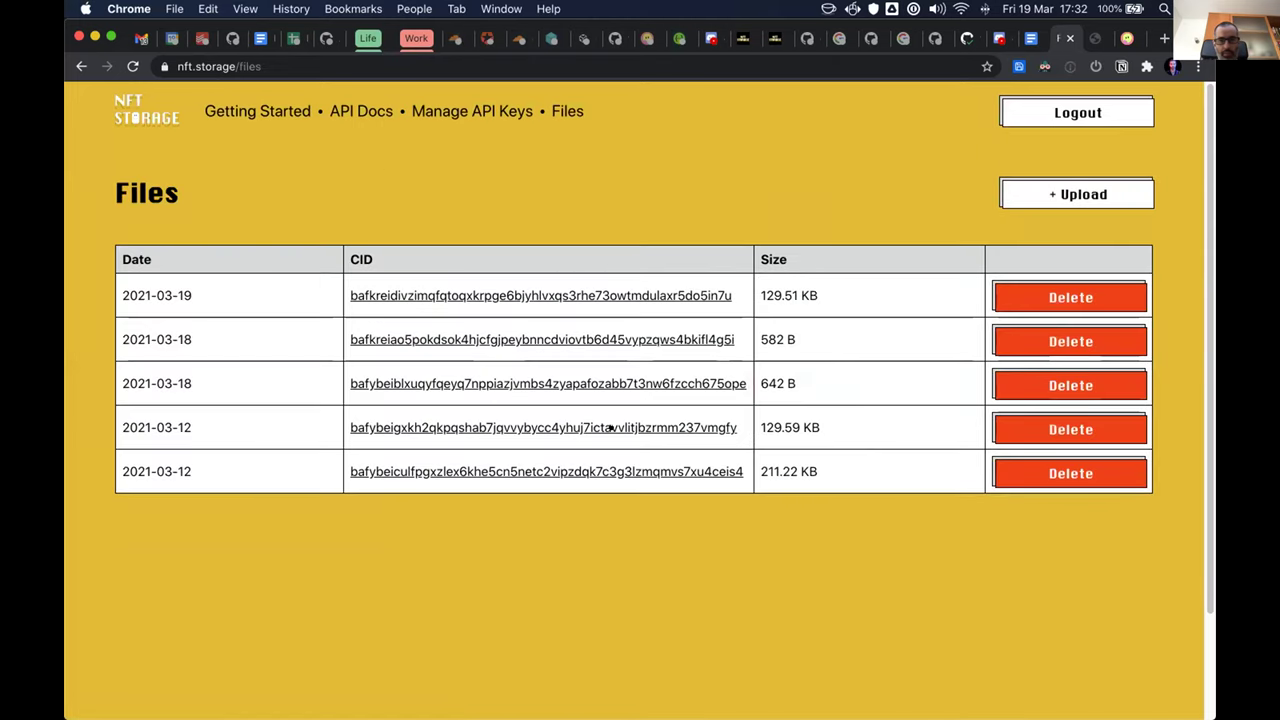
# Step: Pass through the API Keys and Files pages to the homepage's Getting Started guide
pyautogui.click(505, 116)
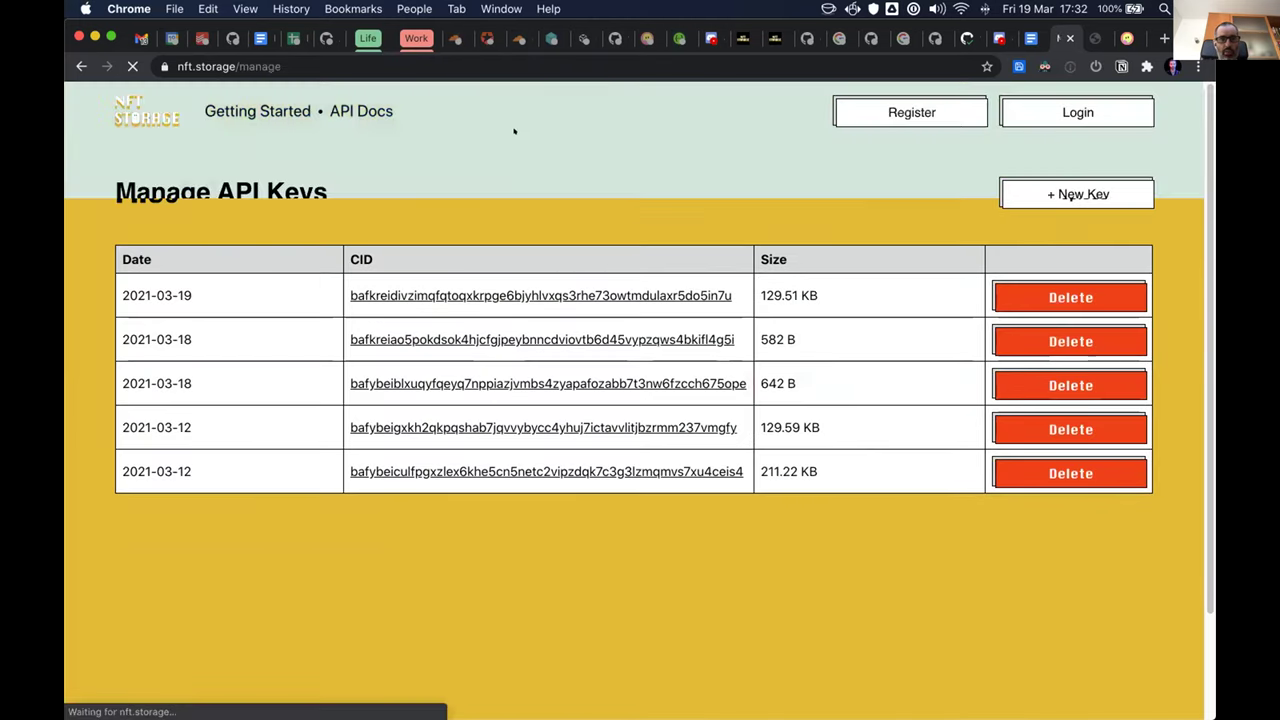
pyautogui.click(567, 111)
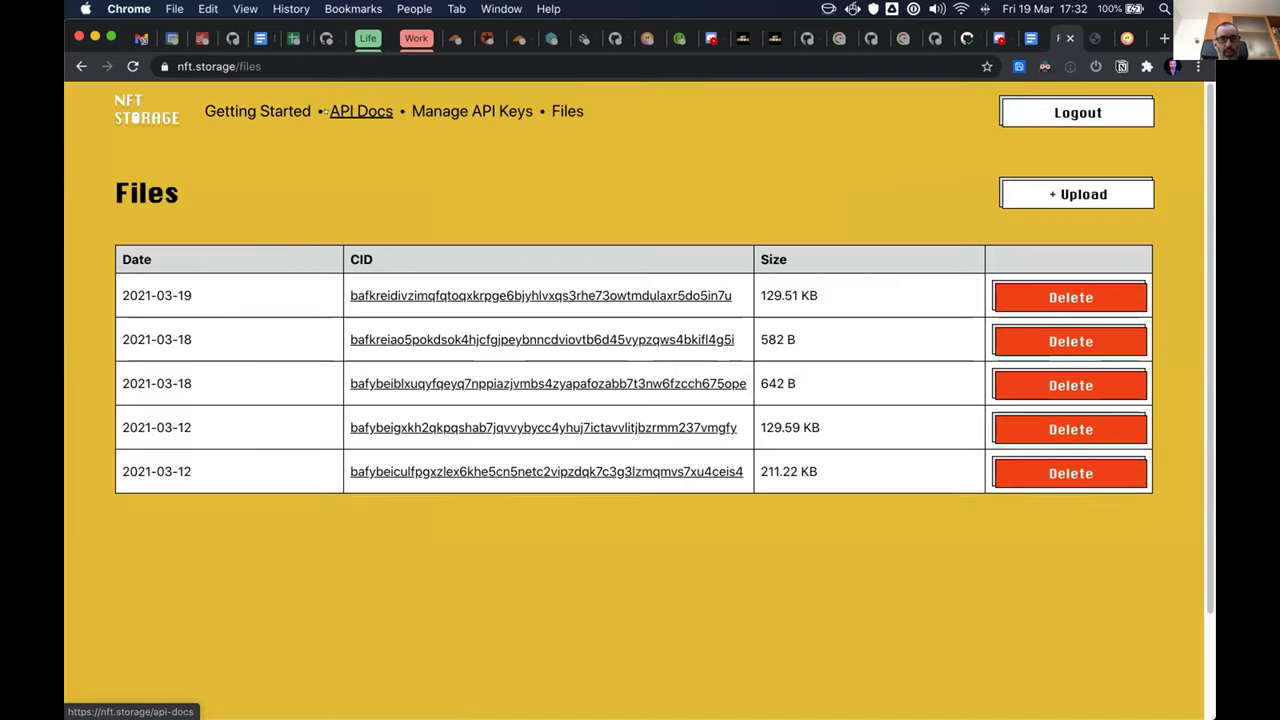
pyautogui.click(258, 111)
# Step: Scroll through the upload method cards and the FAQ, then back toward the top
pyautogui.scroll(-5, 760, 323)
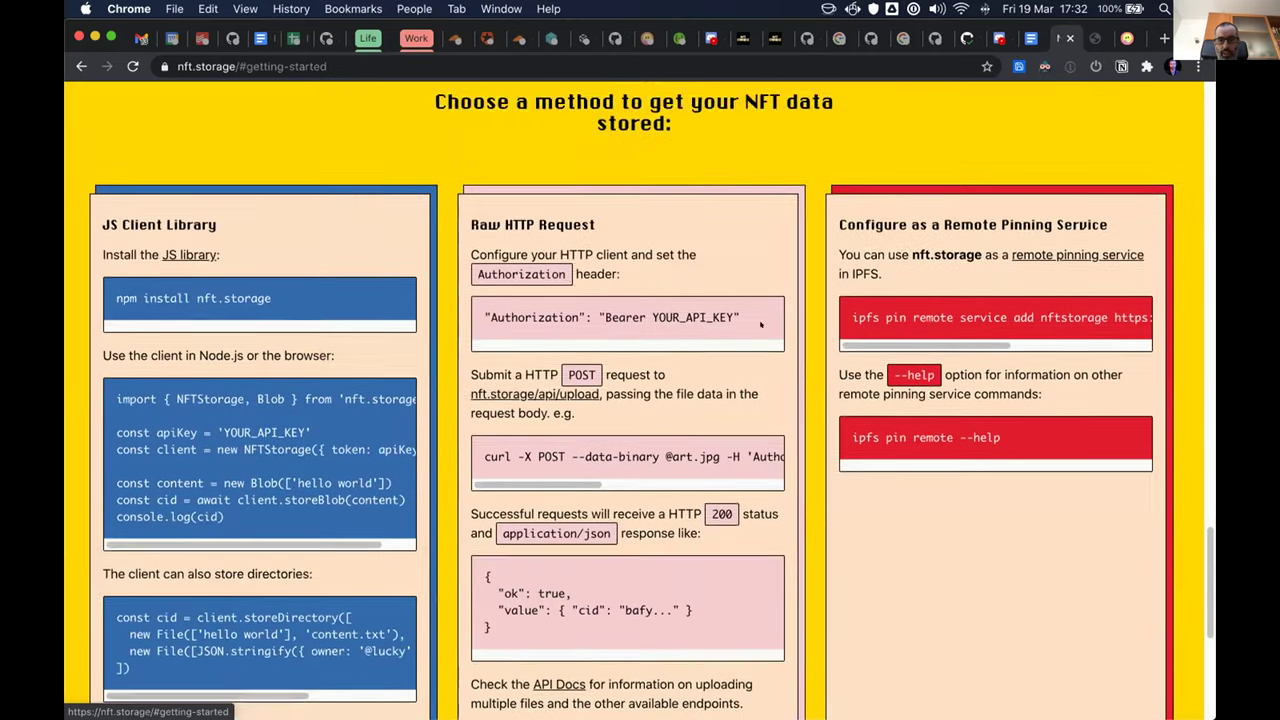
pyautogui.scroll(-2, 760, 323)
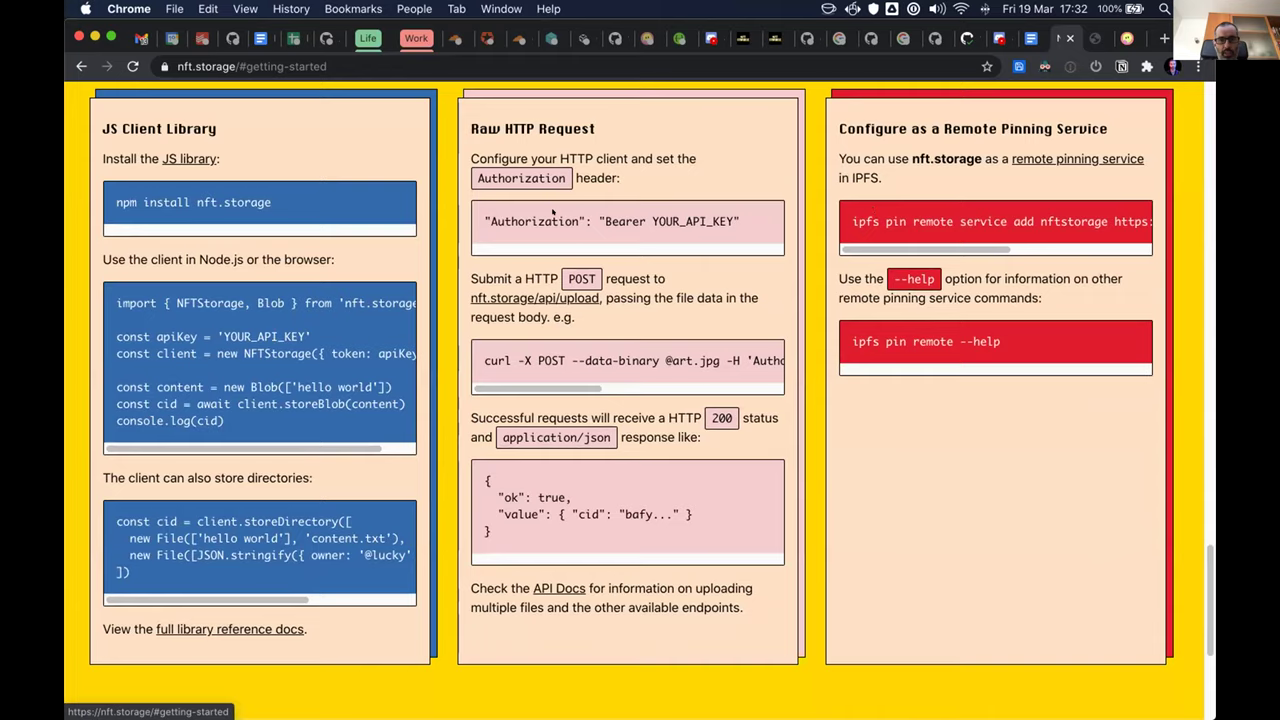
pyautogui.scroll(-3, 552, 210)
pyautogui.scroll(4, 413, 278)
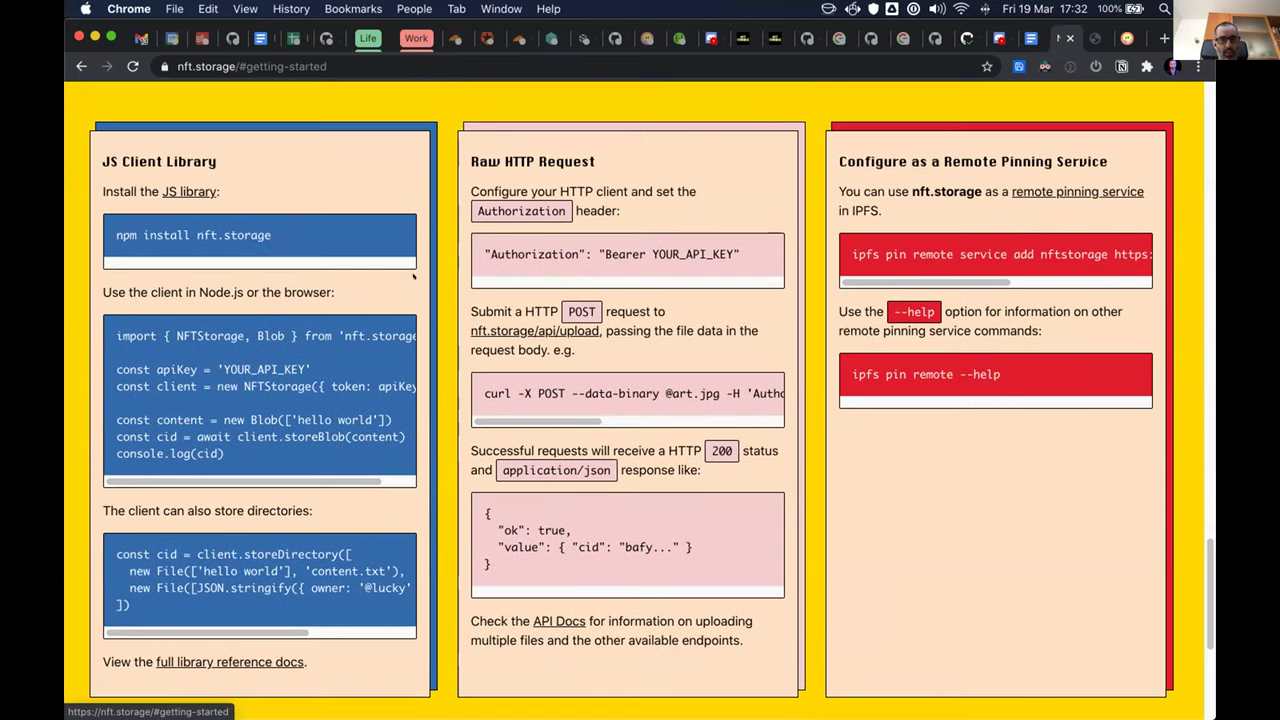
pyautogui.scroll(-2, 540, 500)
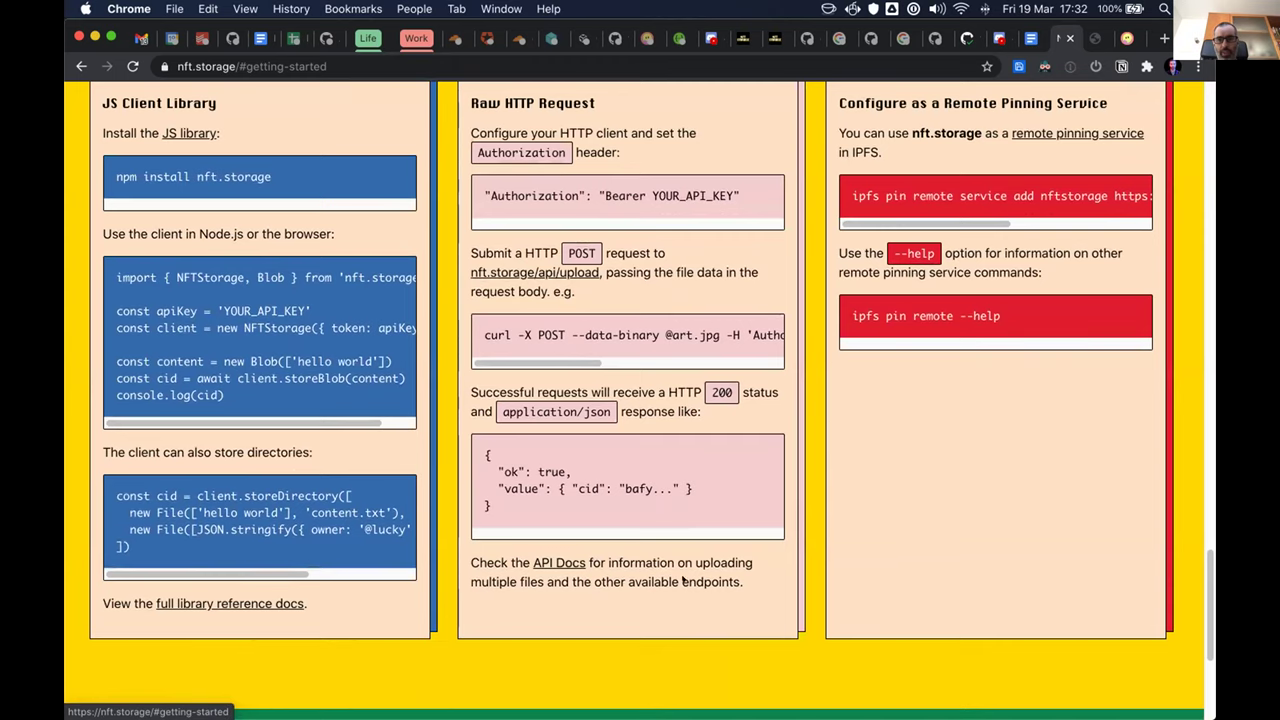
pyautogui.scroll(-6, 683, 580)
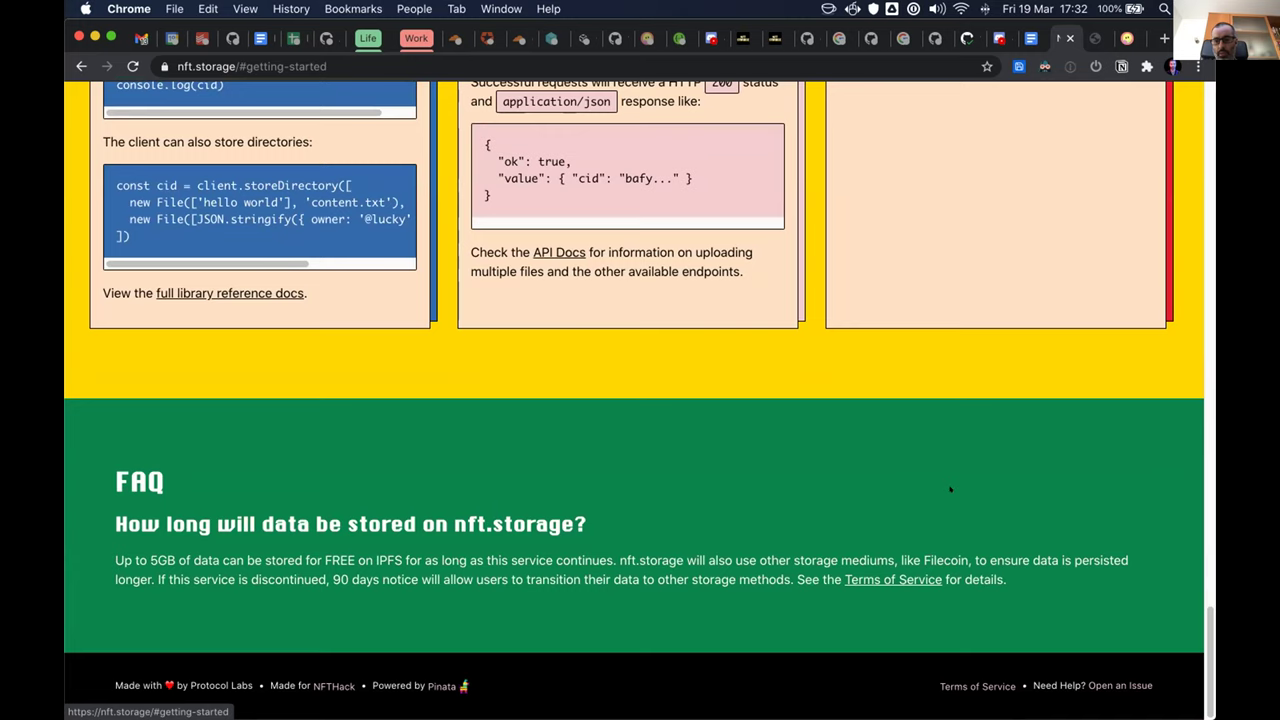
pyautogui.scroll(15, 898, 428)
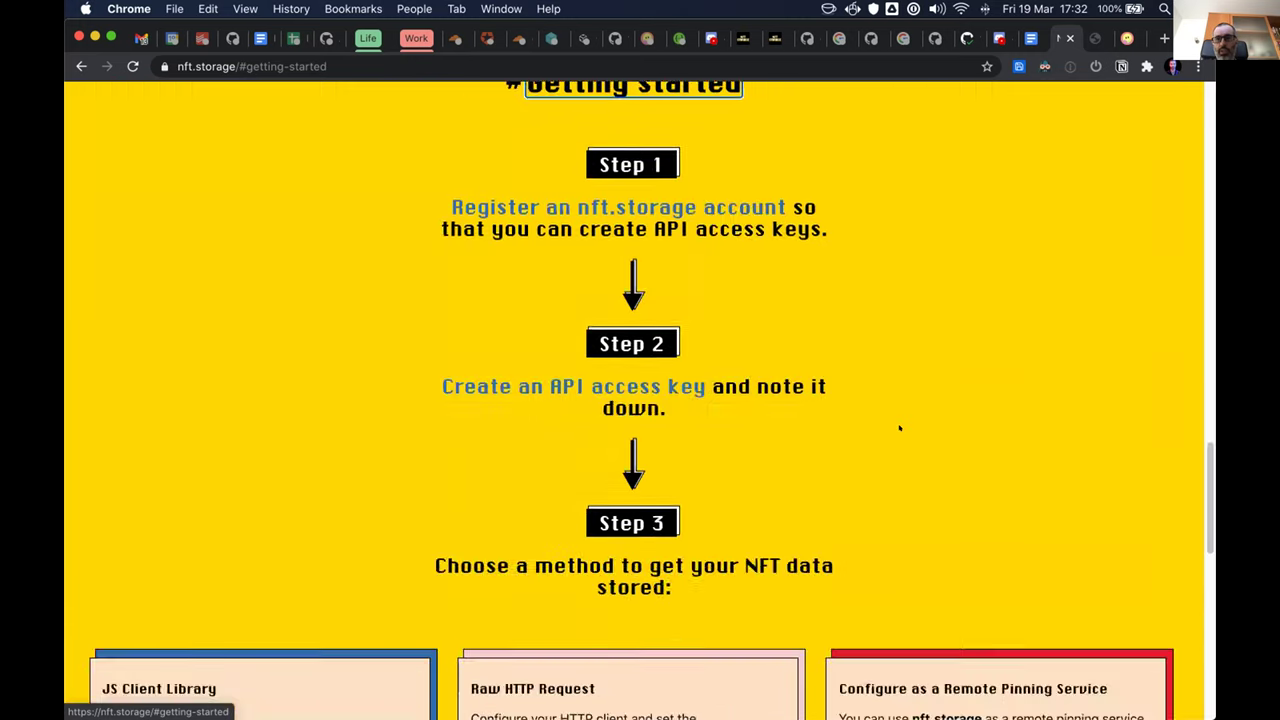
pyautogui.scroll(10, 898, 428)
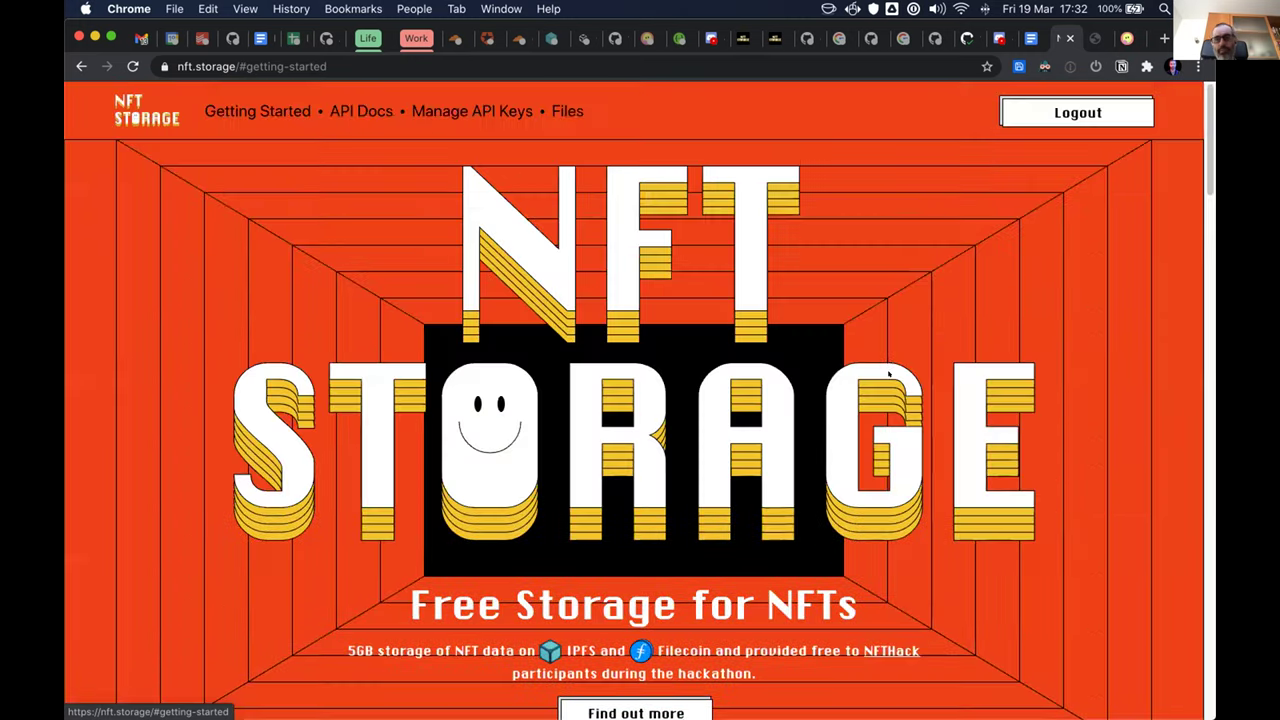